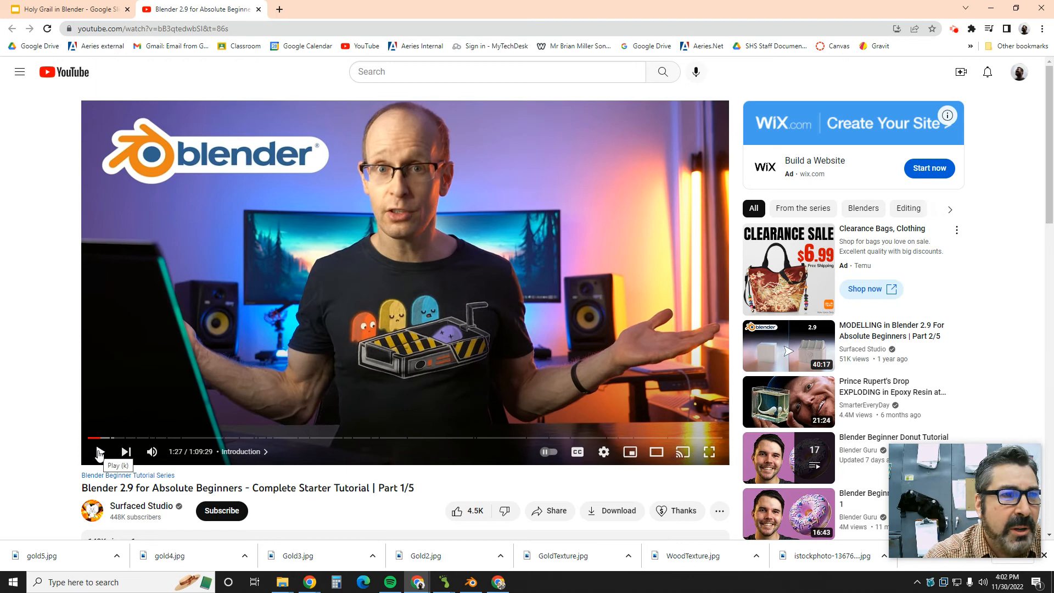
Watch part of the Introduction of the Blender 2.9 for Absolute Beginners video and pause it
{"action": "left_click", "coordinate": [99, 452]}
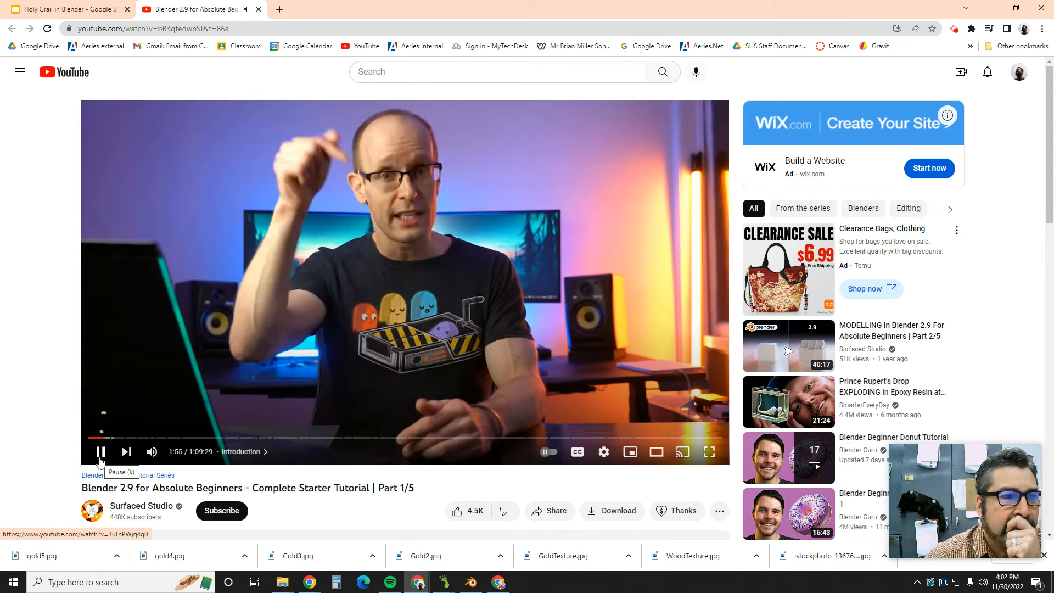
{"action": "left_click", "coordinate": [99, 452]}
Go to the Holy Grail in Blender slides and advance to the "Create the Folder + Save Images" slide
{"action": "left_click", "coordinate": [91, 11]}
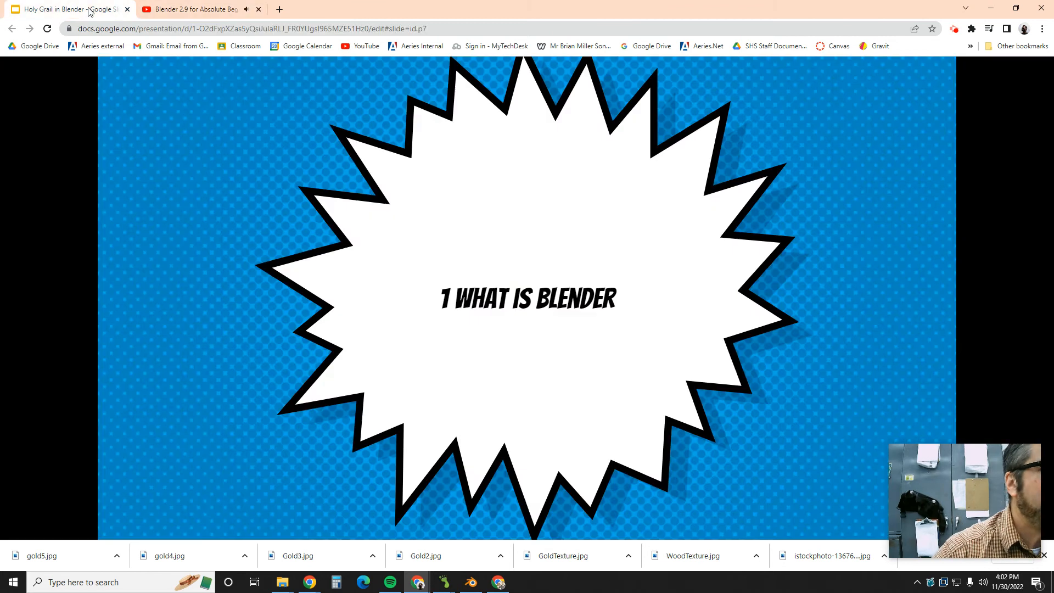
{"action": "left_click", "coordinate": [392, 249]}
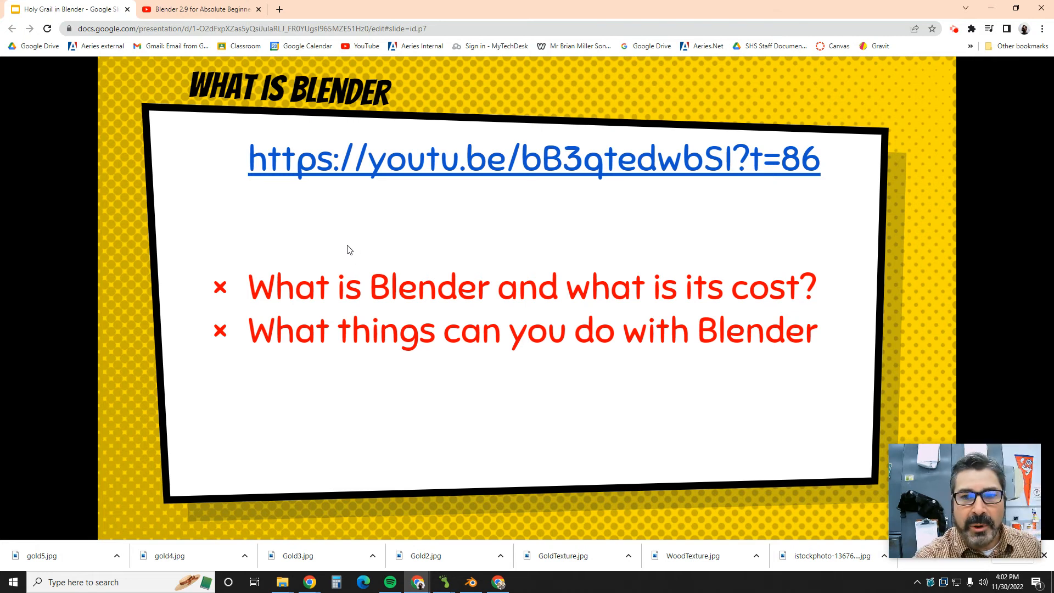
{"action": "key", "text": "Right"}
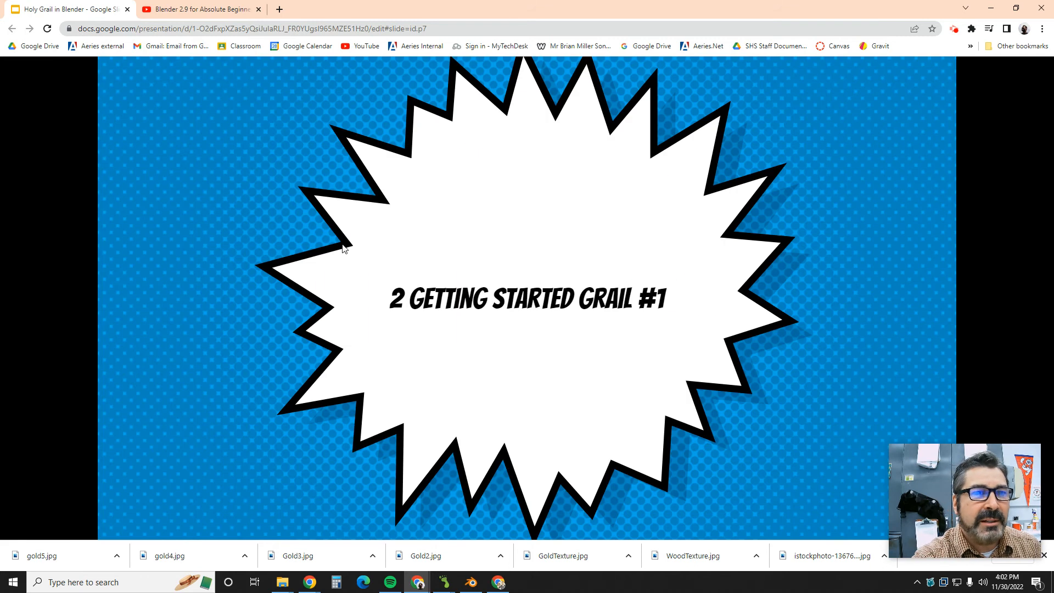
{"action": "key", "text": "Right"}
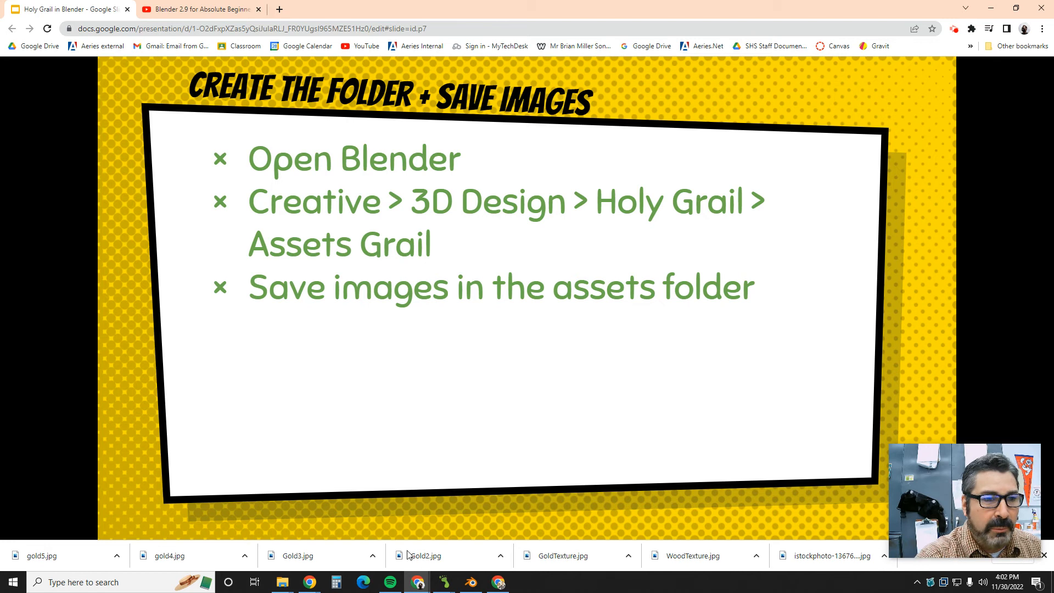
Switch to Blender, inspect the wooden and gold grail models, and minimise its window
{"action": "left_click", "coordinate": [472, 583]}
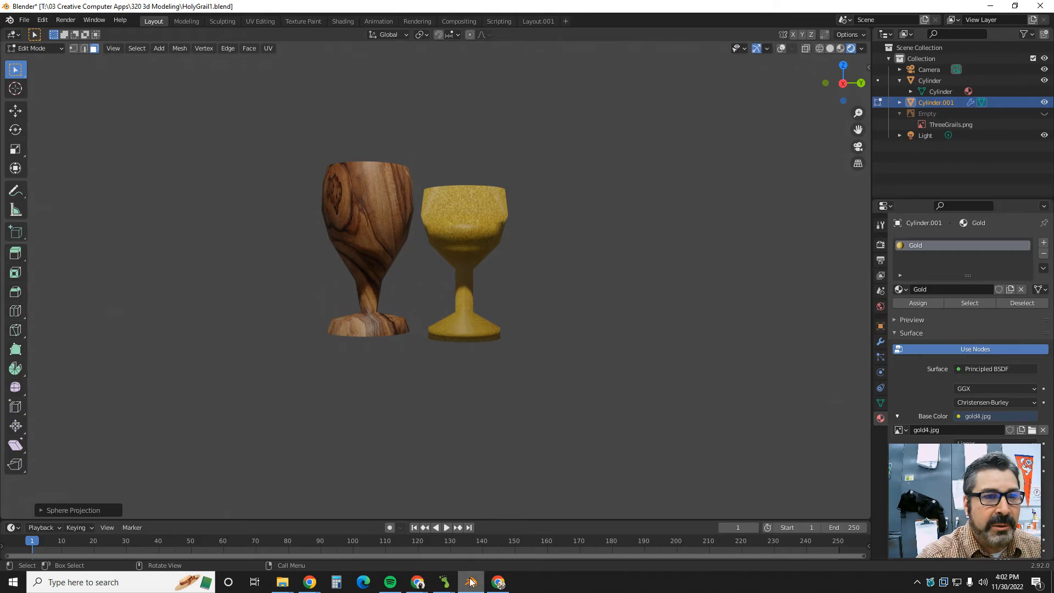
{"action": "mouse_move", "coordinate": [555, 340]}
{"action": "middle_mouse_down"}
{"action": "mouse_move", "coordinate": [412, 381]}
{"action": "mouse_move", "coordinate": [501, 392]}
{"action": "mouse_move", "coordinate": [607, 351]}
{"action": "mouse_move", "coordinate": [460, 349]}
{"action": "mouse_move", "coordinate": [543, 348]}
{"action": "middle_mouse_up"}
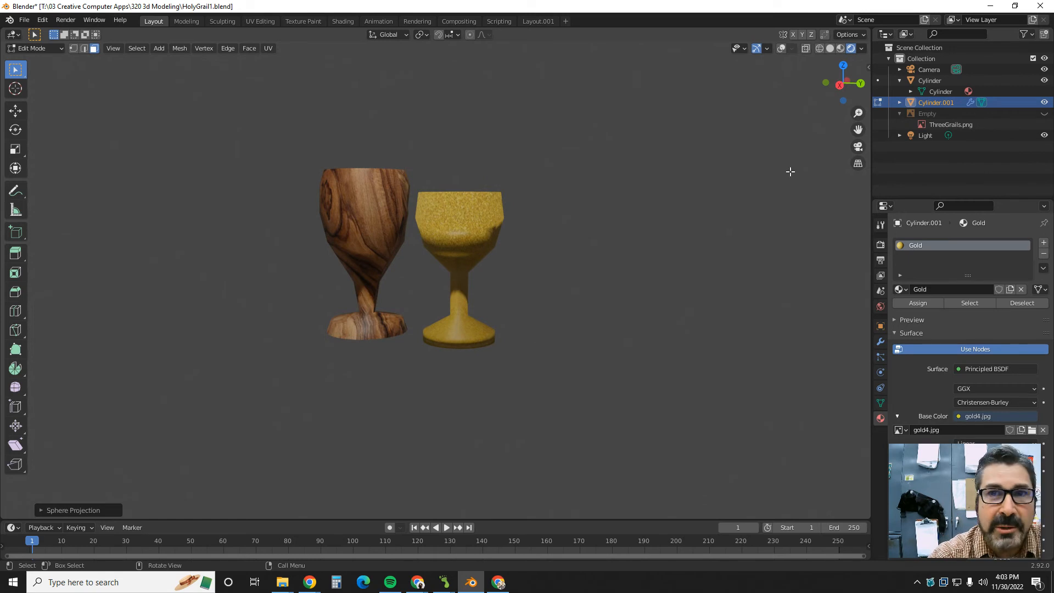
{"action": "left_click", "coordinate": [990, 6]}
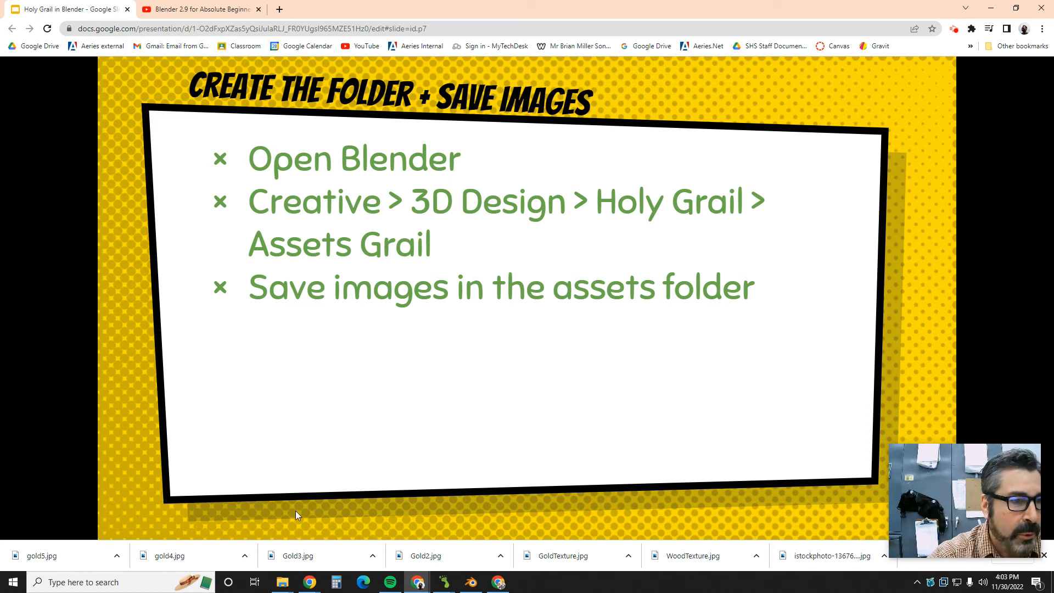
Switch to File Explorer and open the 3d Design folder inside Creative Computers 13 on the T: drive
{"action": "mouse_move", "coordinate": [283, 582]}
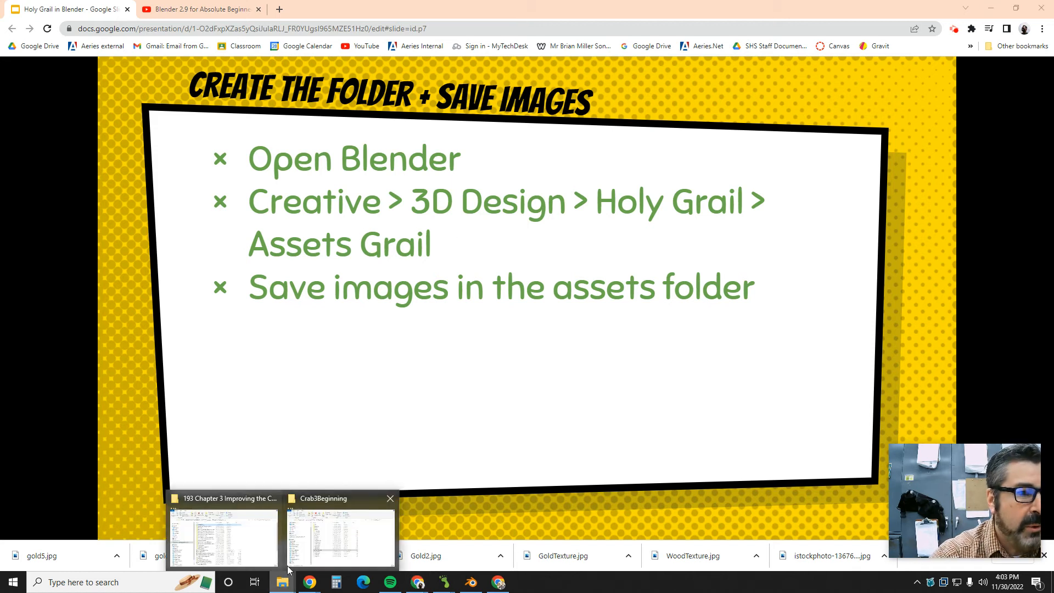
{"action": "left_click", "coordinate": [252, 544]}
{"action": "left_click", "coordinate": [138, 257]}
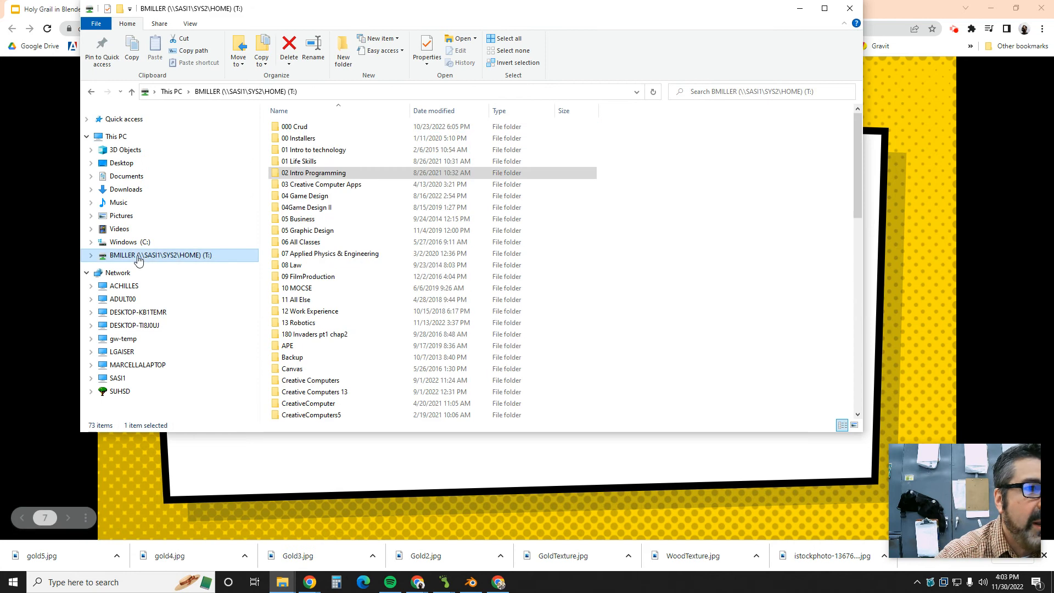
{"action": "scroll", "coordinate": [330, 302], "scroll_direction": "down", "scroll_amount": 2}
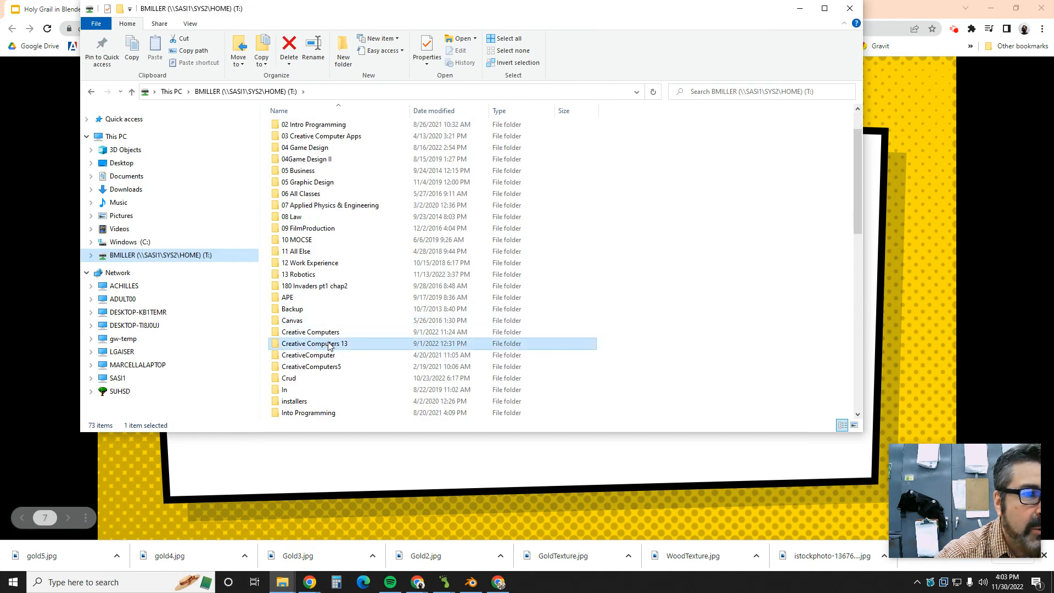
{"action": "double_click", "coordinate": [329, 345]}
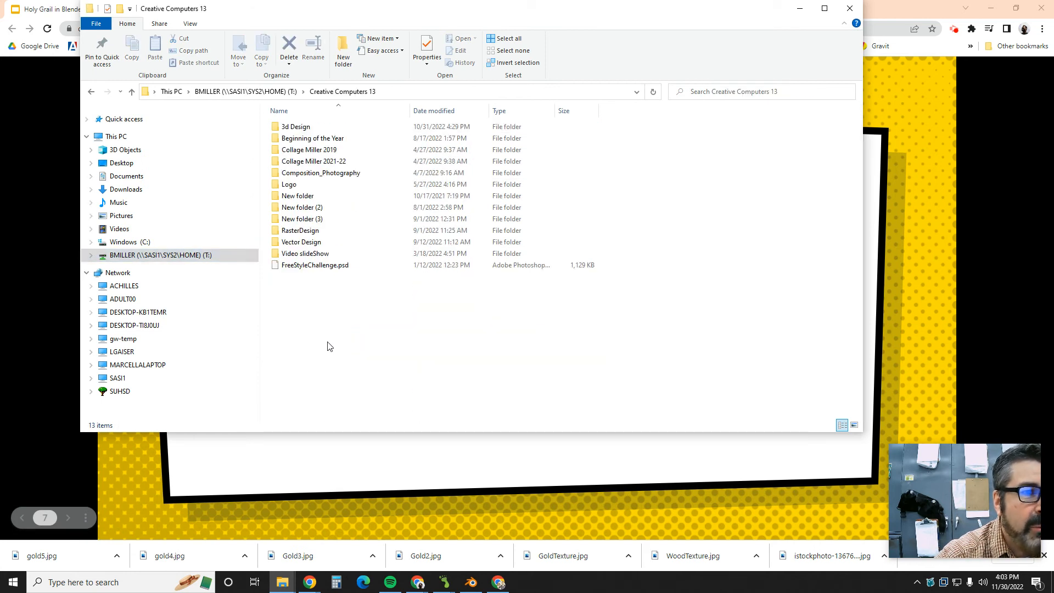
{"action": "double_click", "coordinate": [297, 127]}
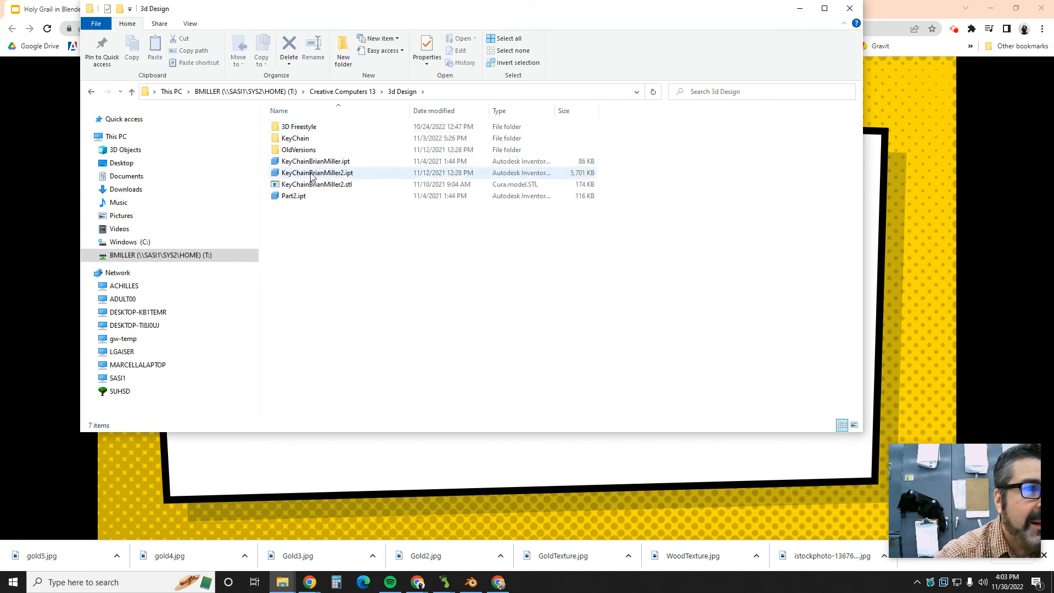
Create a new folder named "Holy Grail" inside the 3d Design folder
{"action": "left_click", "coordinate": [344, 59]}
{"action": "type", "text": "Holy"}
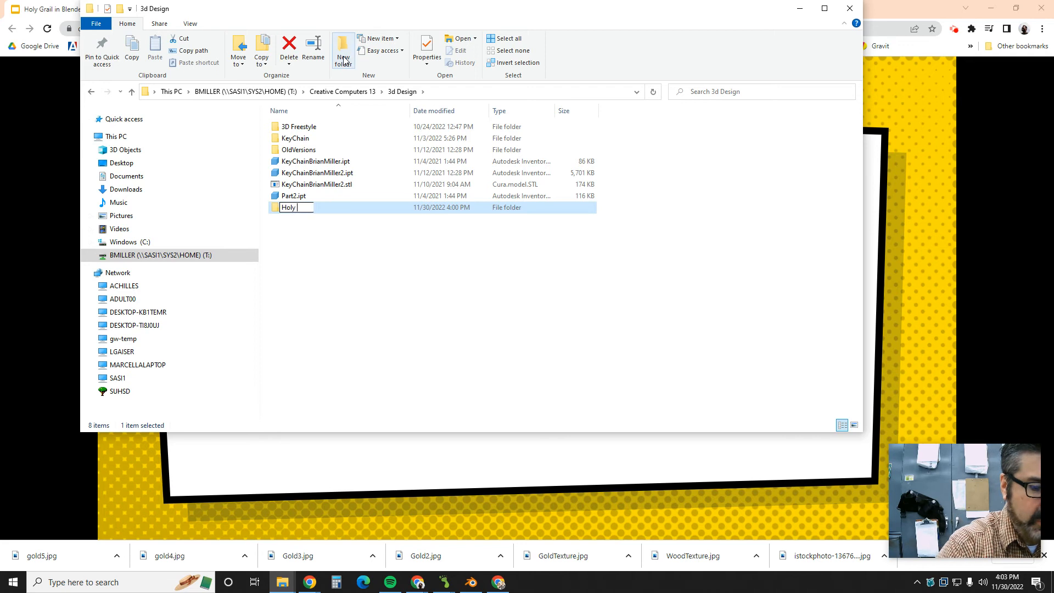
{"action": "type", "text": " Grail"}
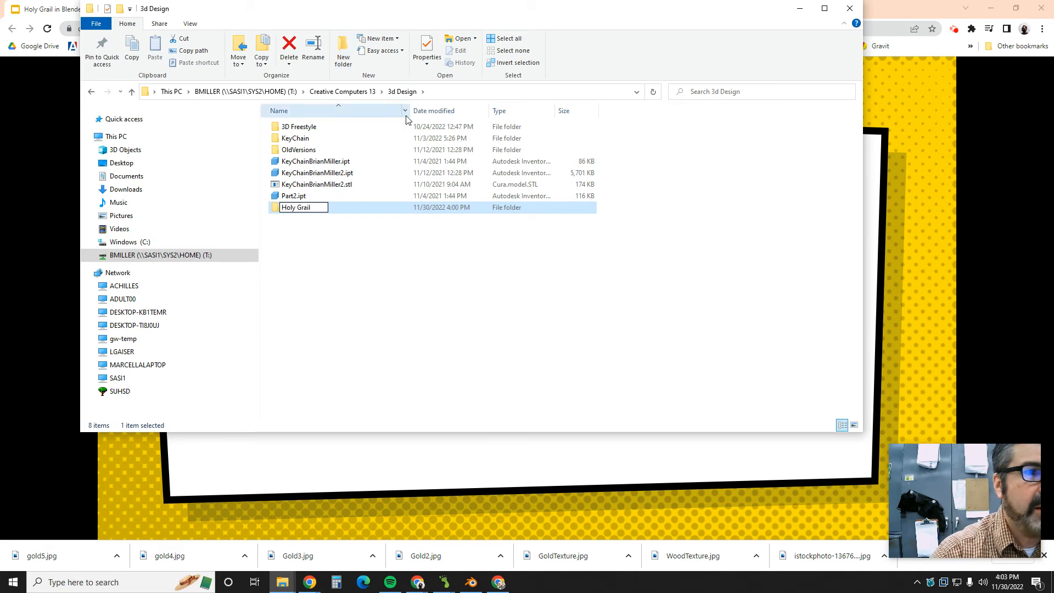
{"action": "key", "text": "Return"}
Open the Holy Grail folder and create a subfolder named "Assets Grail" in it
{"action": "double_click", "coordinate": [292, 208]}
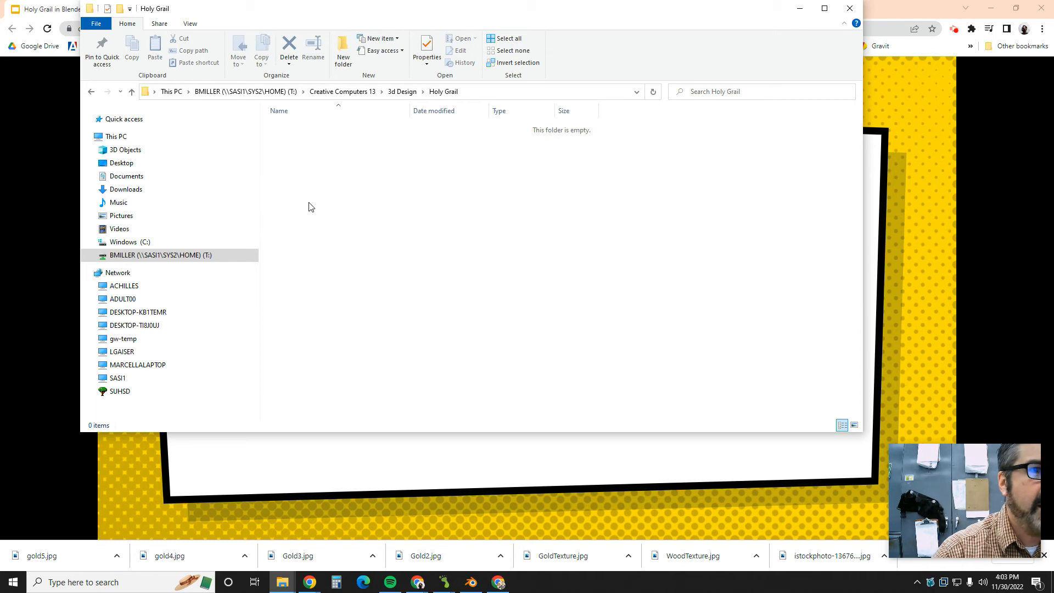
{"action": "left_click", "coordinate": [342, 60]}
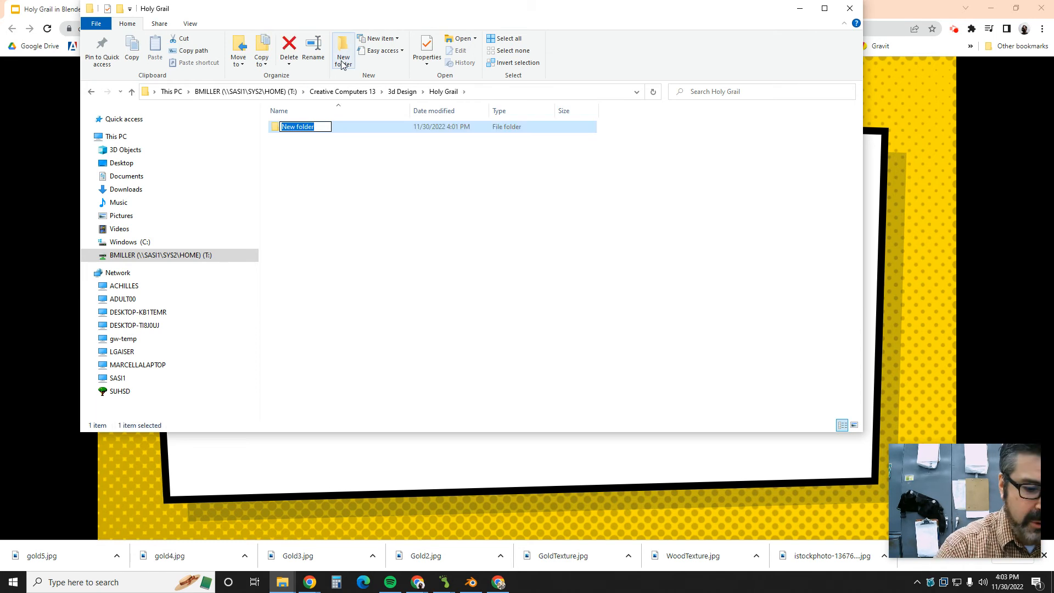
{"action": "type", "text": "Assets"}
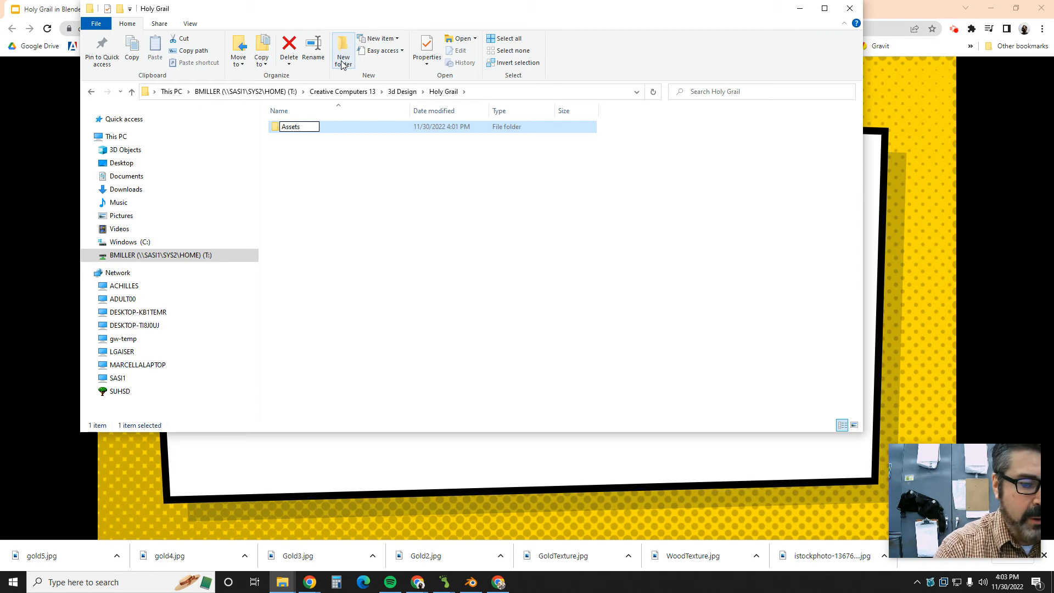
{"action": "type", "text": " Grail"}
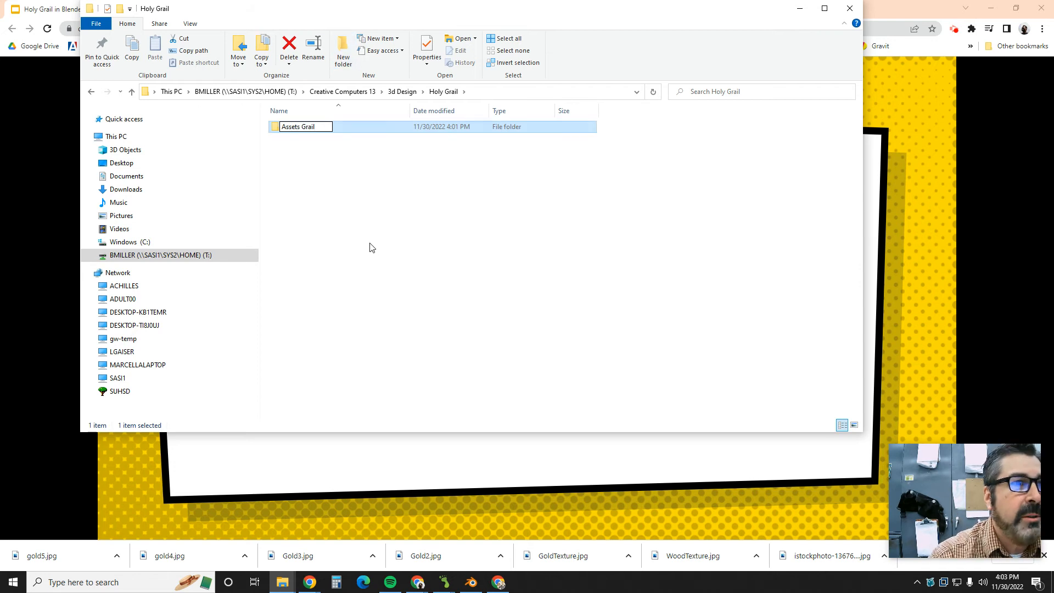
{"action": "left_click", "coordinate": [372, 253]}
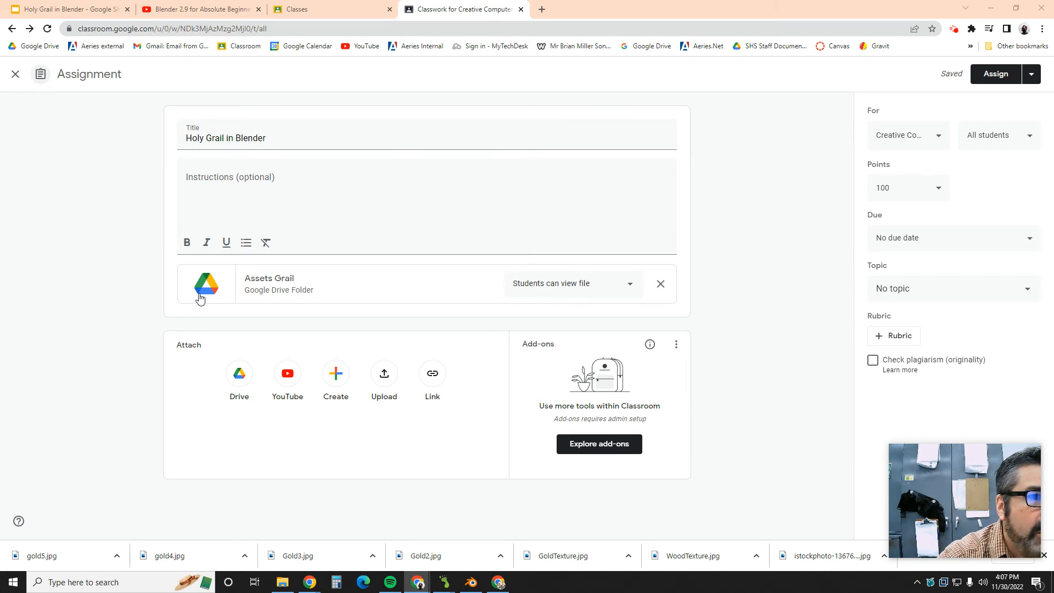
Open the Assets Grail Drive folder attached to the Holy Grail in Blender assignment in a new browser tab
{"action": "right_click", "coordinate": [210, 290]}
{"action": "left_click", "coordinate": [262, 297]}
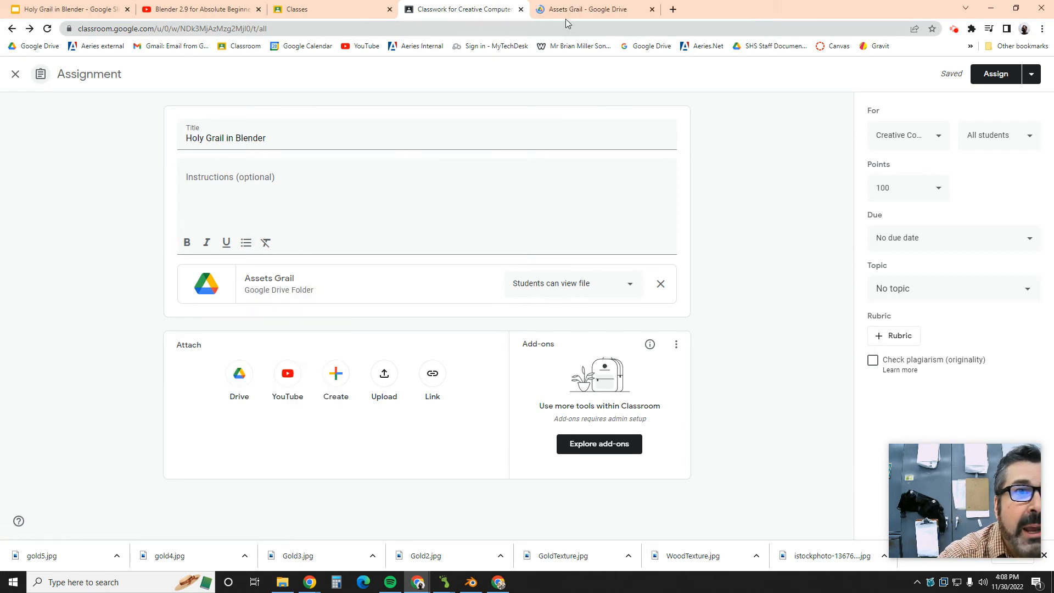
{"action": "left_click", "coordinate": [577, 9]}
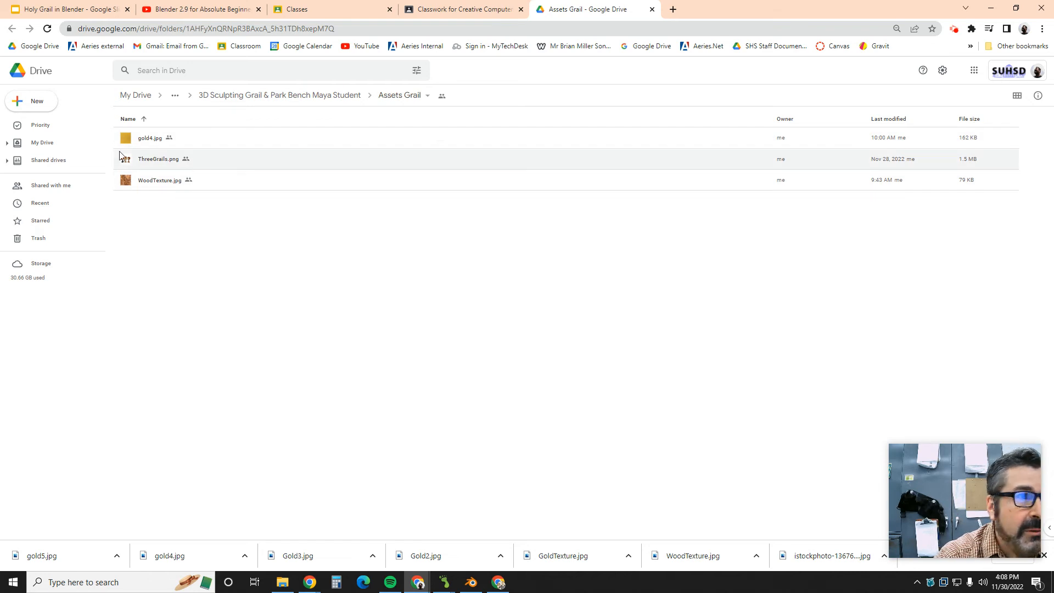
Download gold4.jpg, ThreeGrails.png and WoodTexture.jpg from the Assets Grail Drive folder
{"action": "right_click", "coordinate": [156, 139]}
{"action": "left_click", "coordinate": [203, 360]}
{"action": "right_click", "coordinate": [155, 160]}
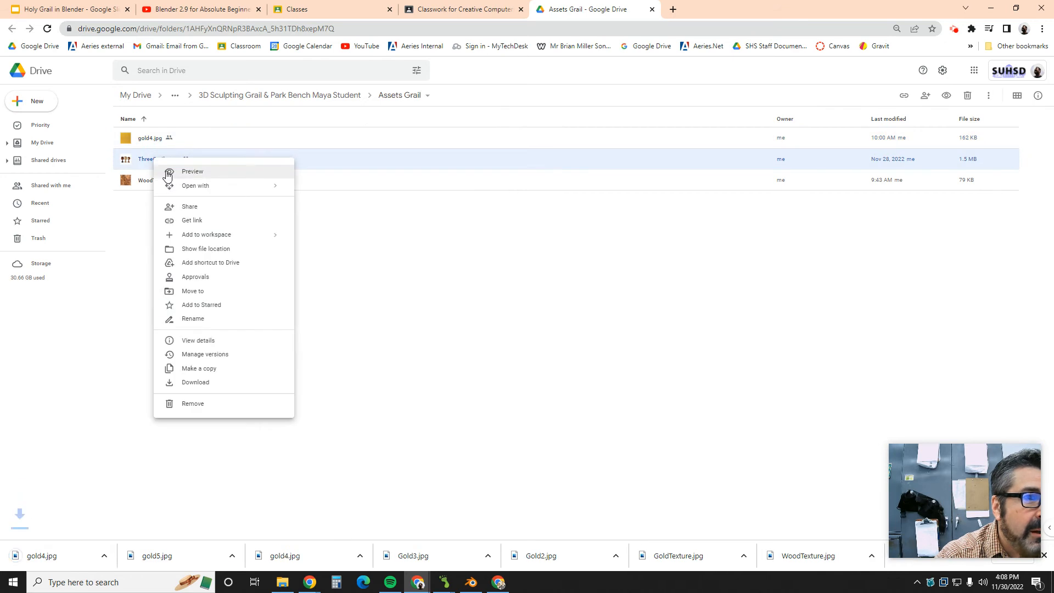
{"action": "left_click", "coordinate": [209, 382]}
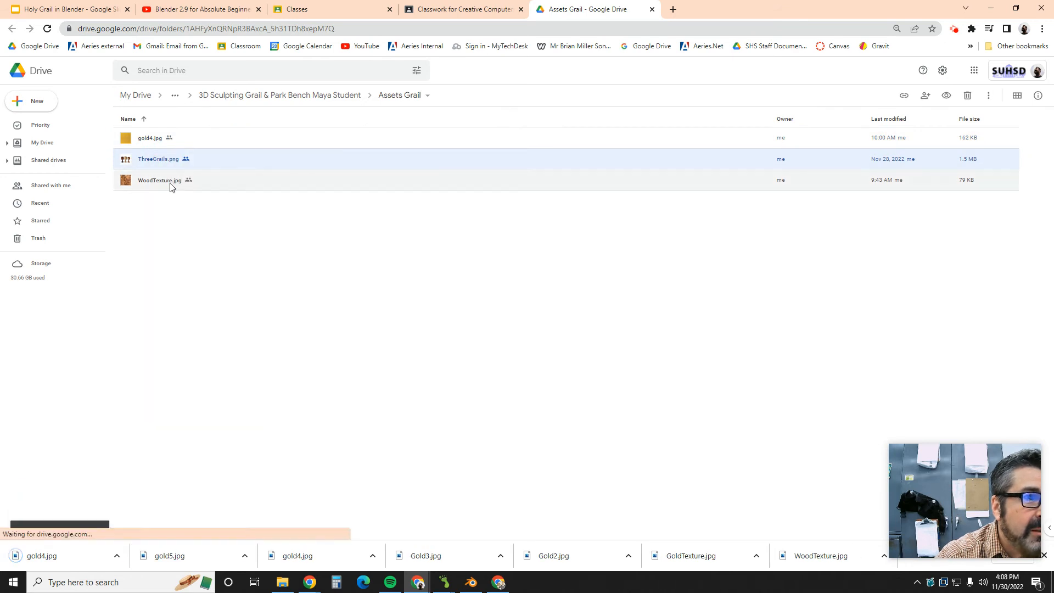
{"action": "right_click", "coordinate": [172, 181]}
{"action": "left_click", "coordinate": [228, 407]}
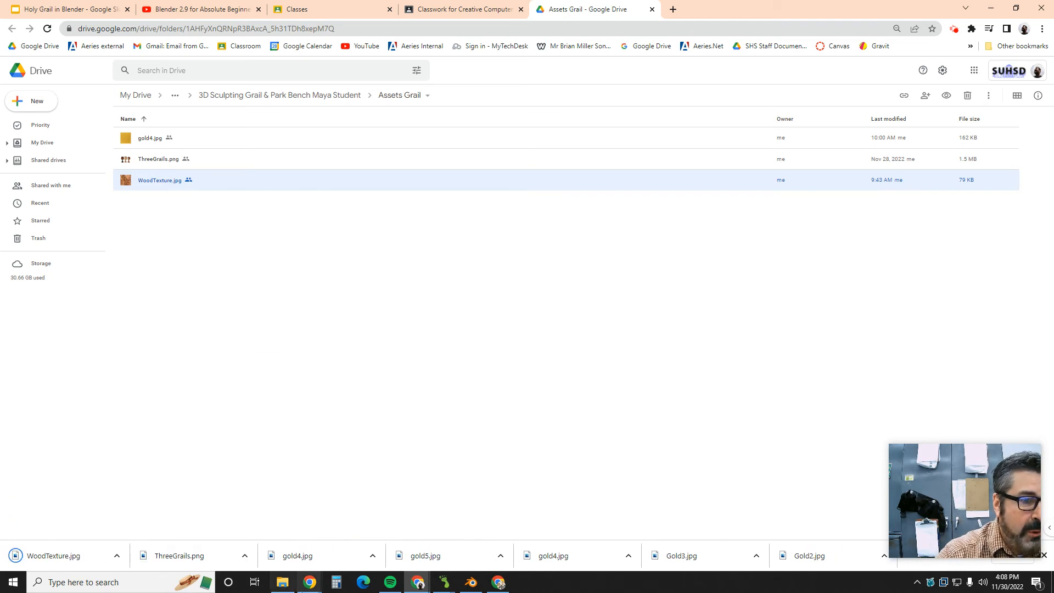
Open the local Assets Grail folder and try to bring the downloaded WoodTexture.jpg into it from the browser
{"action": "left_click", "coordinate": [282, 584]}
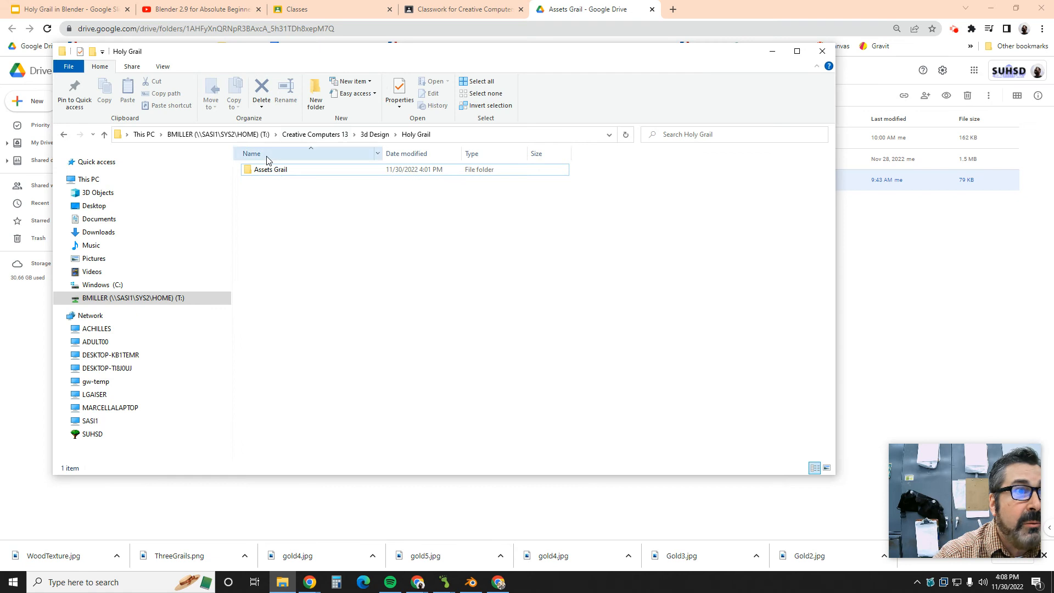
{"action": "left_click", "coordinate": [247, 172]}
{"action": "double_click", "coordinate": [248, 172]}
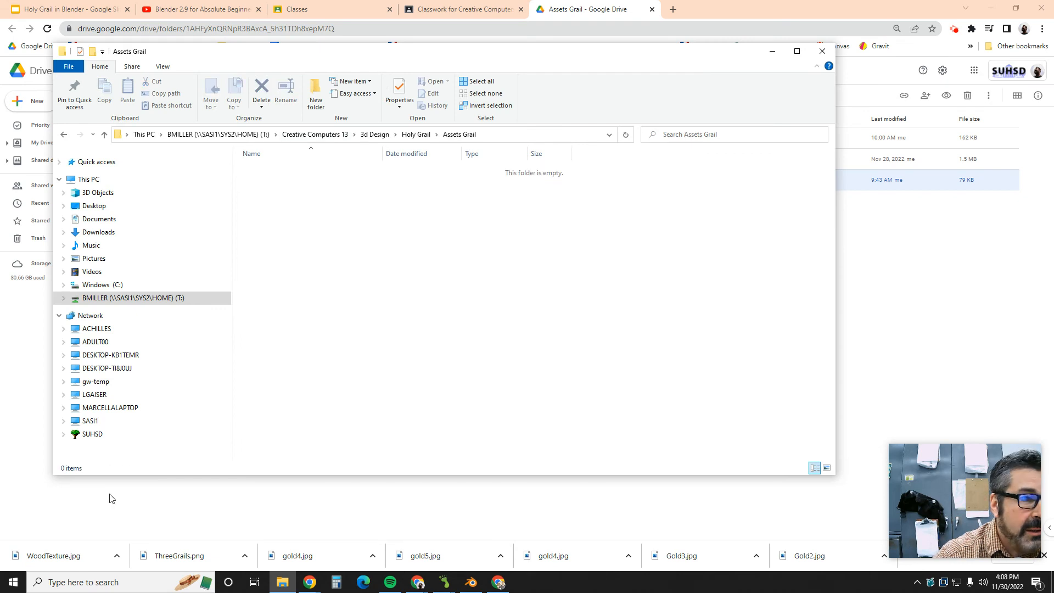
{"action": "mouse_move", "coordinate": [55, 556]}
{"action": "left_mouse_down"}
{"action": "mouse_move", "coordinate": [289, 341]}
{"action": "mouse_move", "coordinate": [141, 499]}
{"action": "mouse_move", "coordinate": [71, 555]}
{"action": "left_mouse_up"}
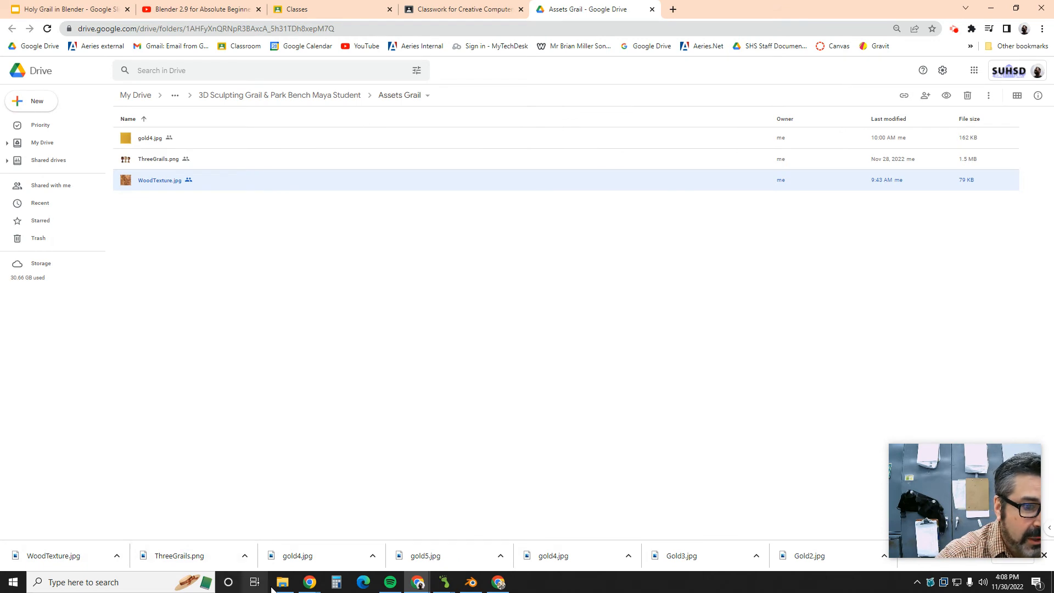
Show the downloaded WoodTexture.jpg in its folder and copy it together with ThreeGrails.png and gold4.jpg
{"action": "left_click", "coordinate": [116, 556]}
{"action": "left_click", "coordinate": [156, 518]}
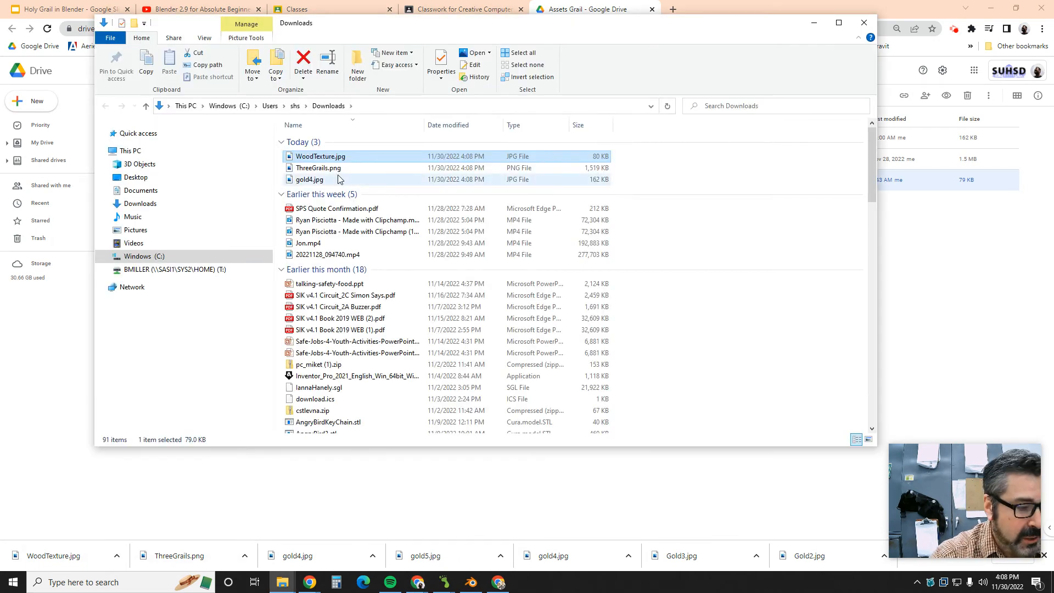
{"action": "left_click", "coordinate": [321, 180], "text": "shift"}
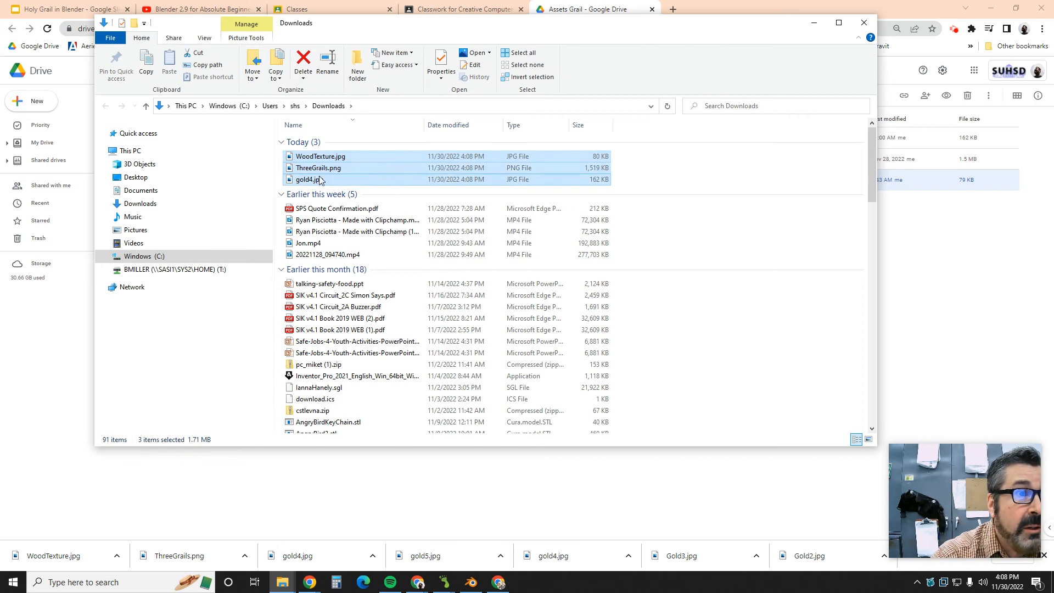
{"action": "right_click", "coordinate": [320, 168]}
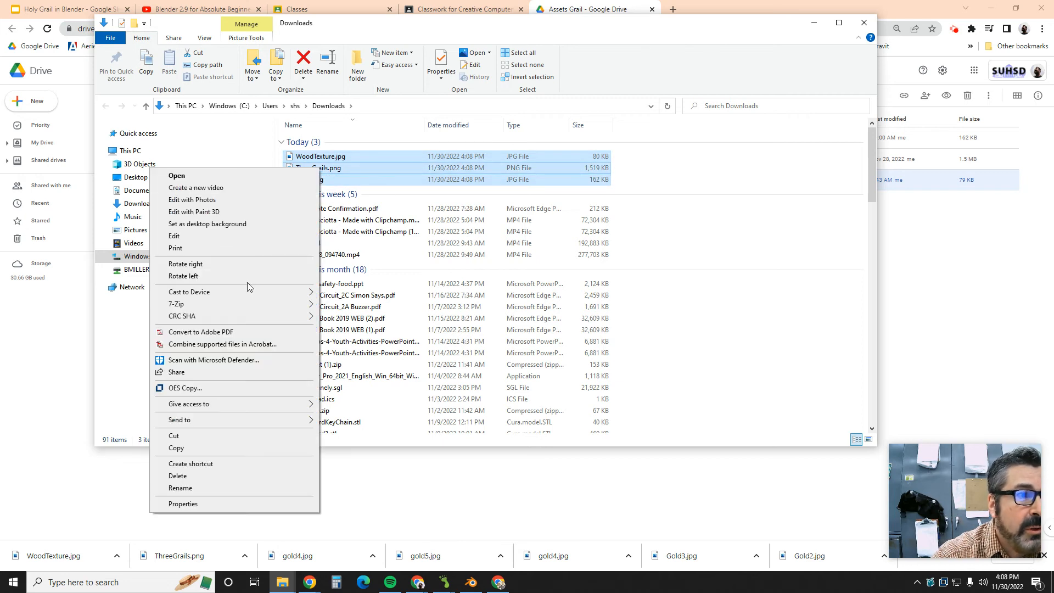
{"action": "left_click", "coordinate": [187, 448]}
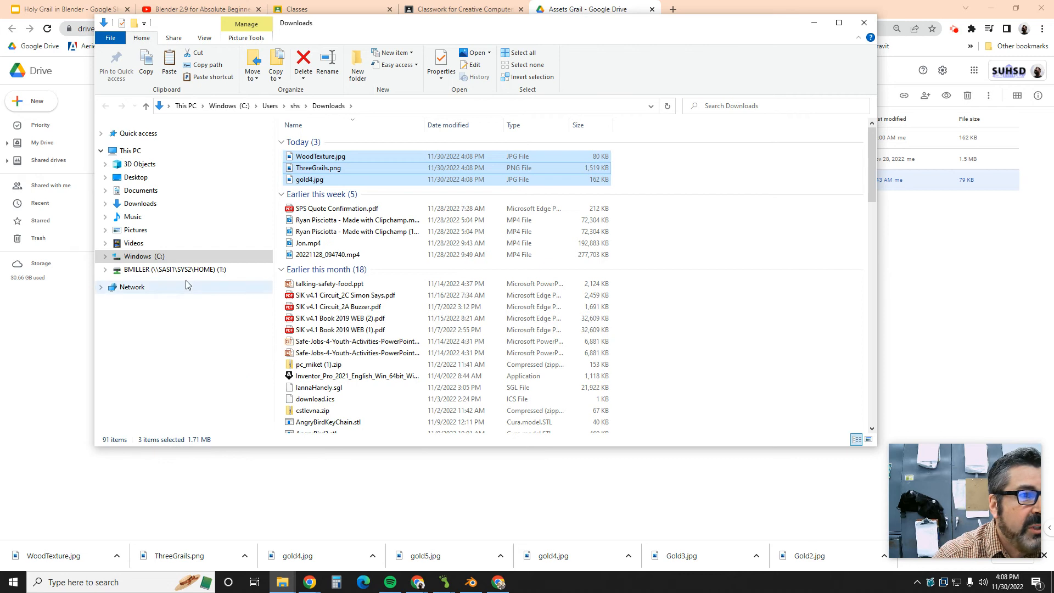
Paste the three copied images into Creative Computers 13 > 3d Design > Holy Grail > Assets Grail on the T: drive and minimize the folder window
{"action": "left_click", "coordinate": [179, 269]}
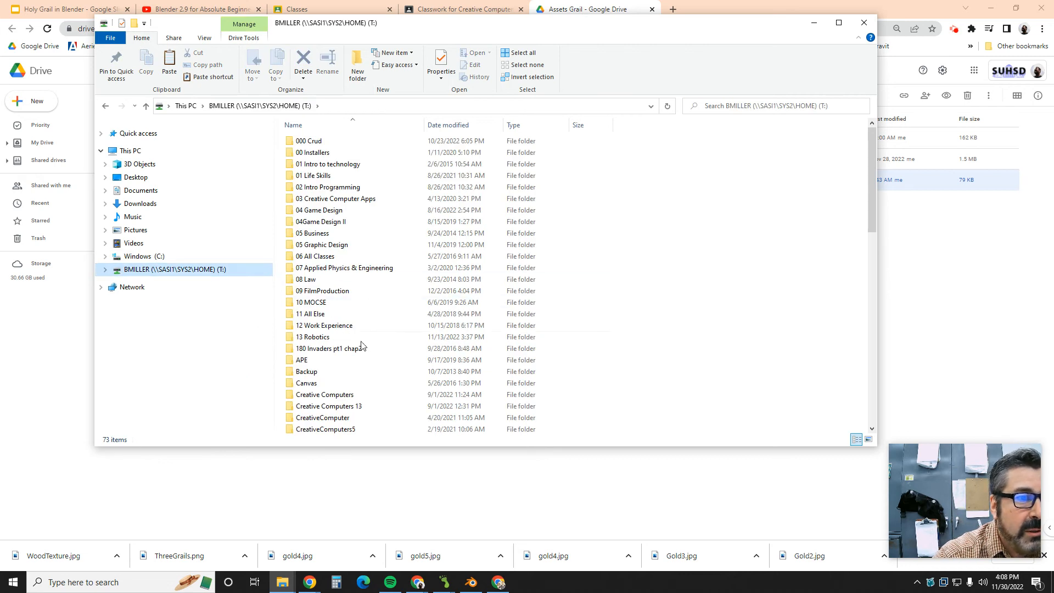
{"action": "double_click", "coordinate": [328, 407]}
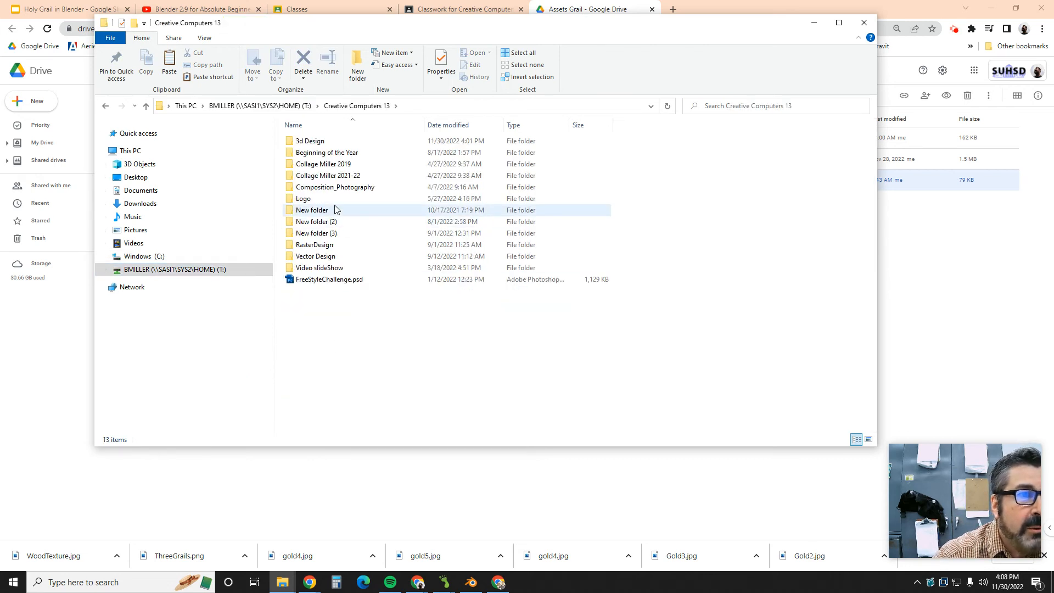
{"action": "double_click", "coordinate": [326, 141]}
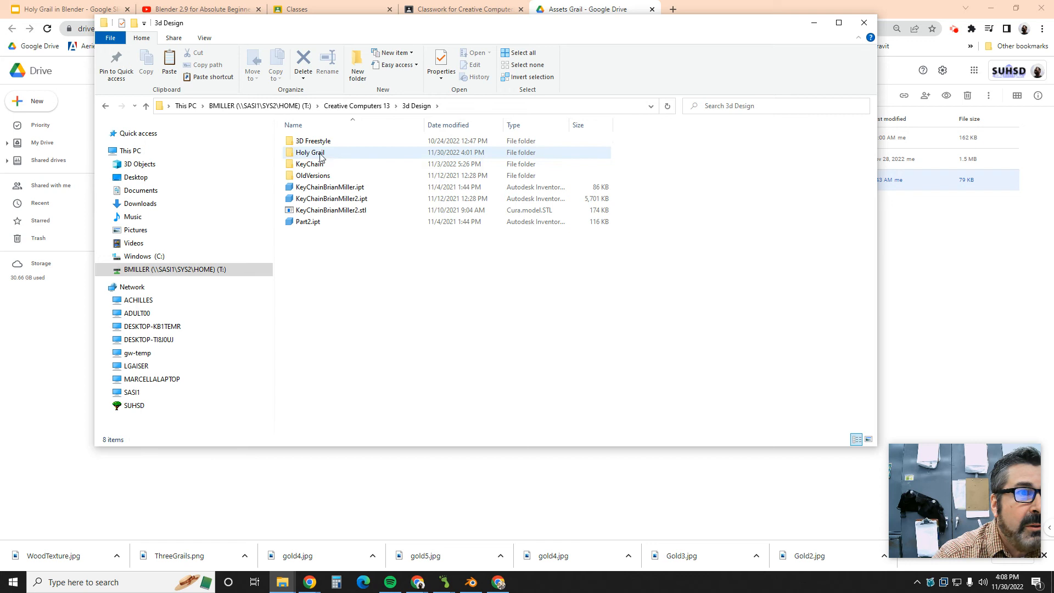
{"action": "double_click", "coordinate": [321, 156]}
{"action": "double_click", "coordinate": [323, 144]}
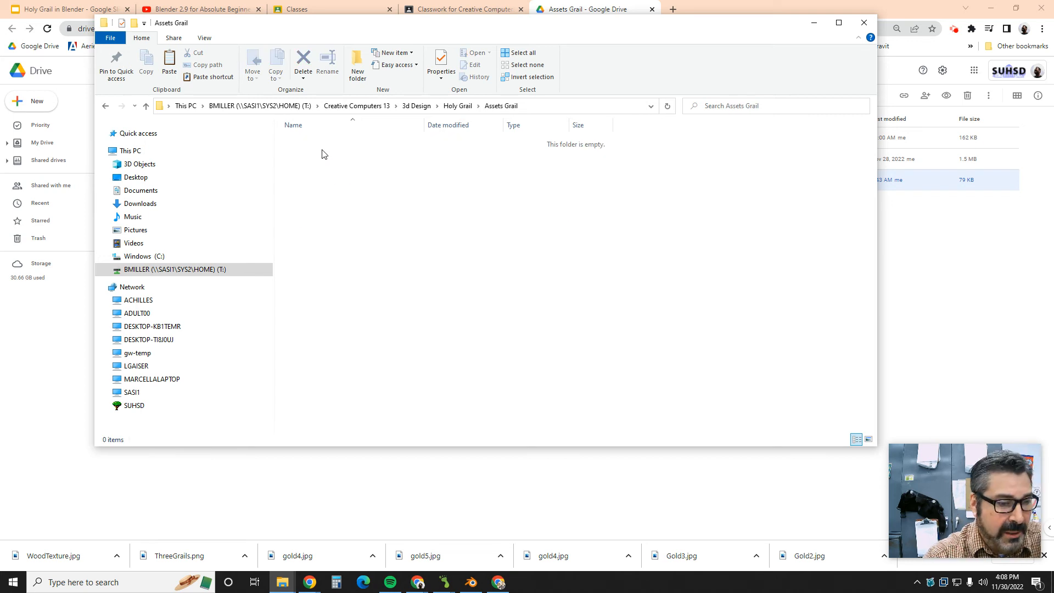
{"action": "key", "text": "ctrl+v"}
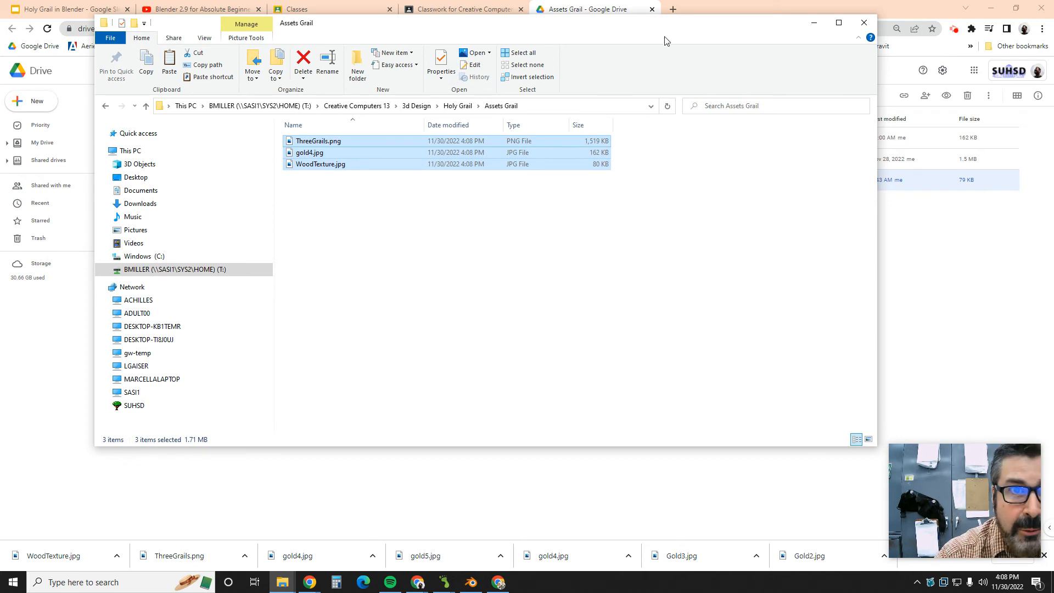
{"action": "left_click_drag", "start_coordinate": [608, 28], "coordinate": [541, 100]}
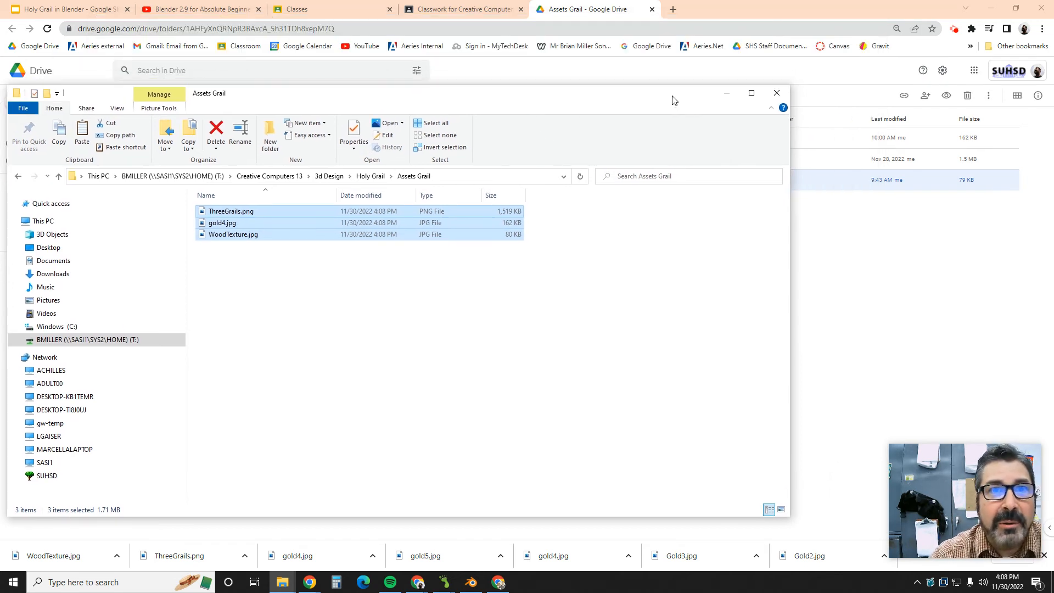
{"action": "left_click", "coordinate": [723, 94]}
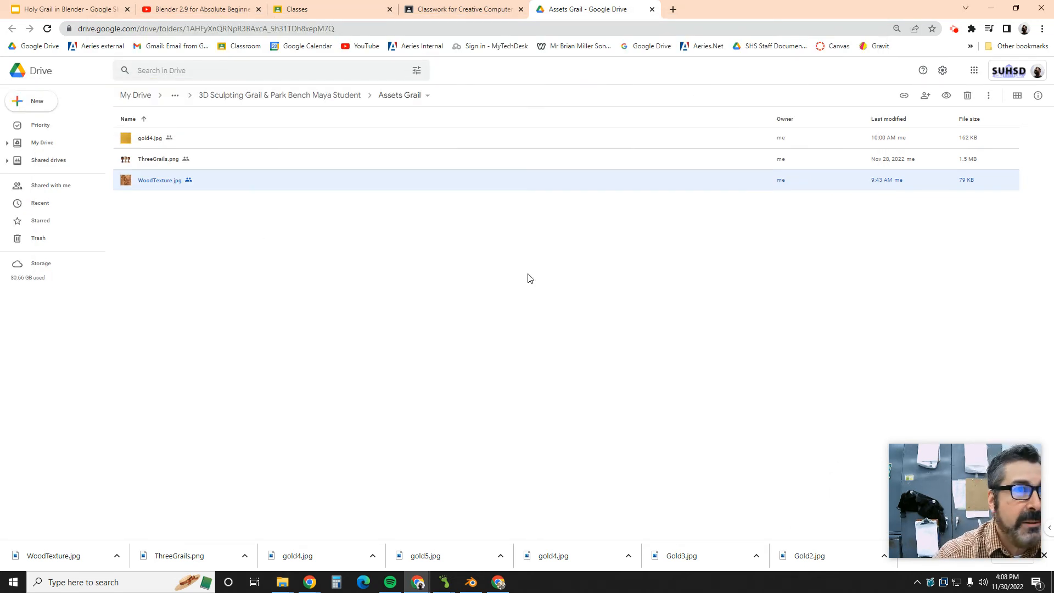
Consult the Start the Project slide, switch to Blender and start a new General file, saving the changes to HolyGrail1.blend
{"action": "left_click", "coordinate": [71, 10]}
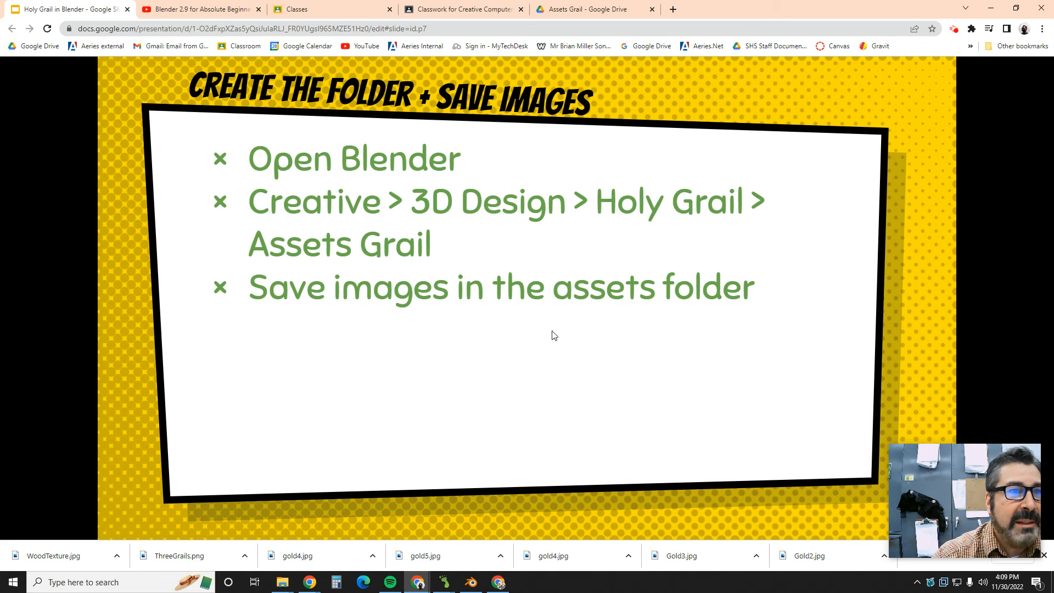
{"action": "left_click", "coordinate": [520, 339]}
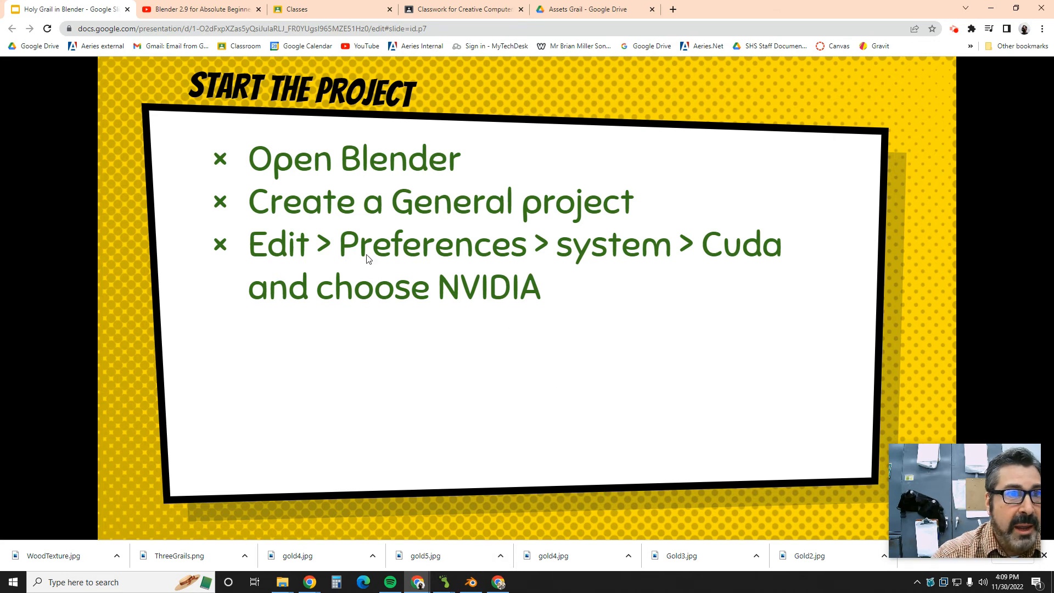
{"action": "left_click", "coordinate": [471, 587]}
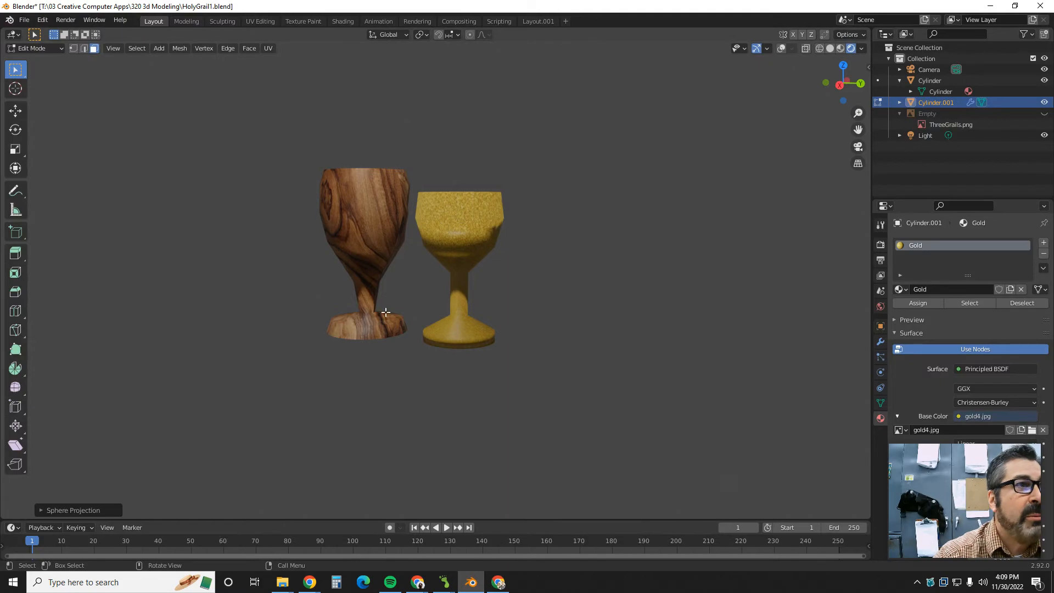
{"action": "left_click", "coordinate": [25, 20]}
{"action": "mouse_move", "coordinate": [35, 34]}
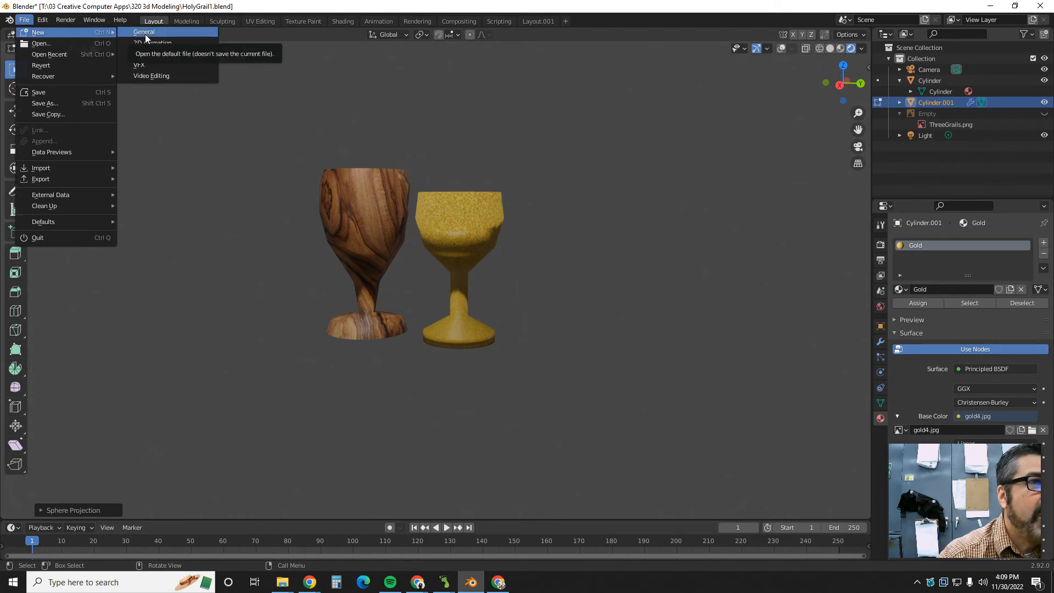
{"action": "left_click", "coordinate": [146, 35]}
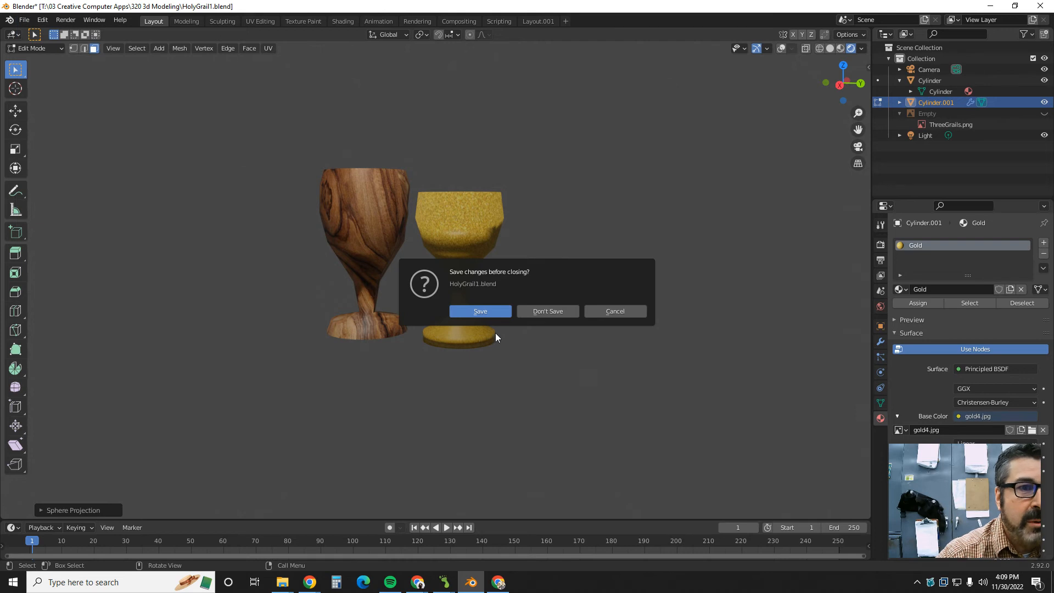
{"action": "left_click", "coordinate": [493, 312]}
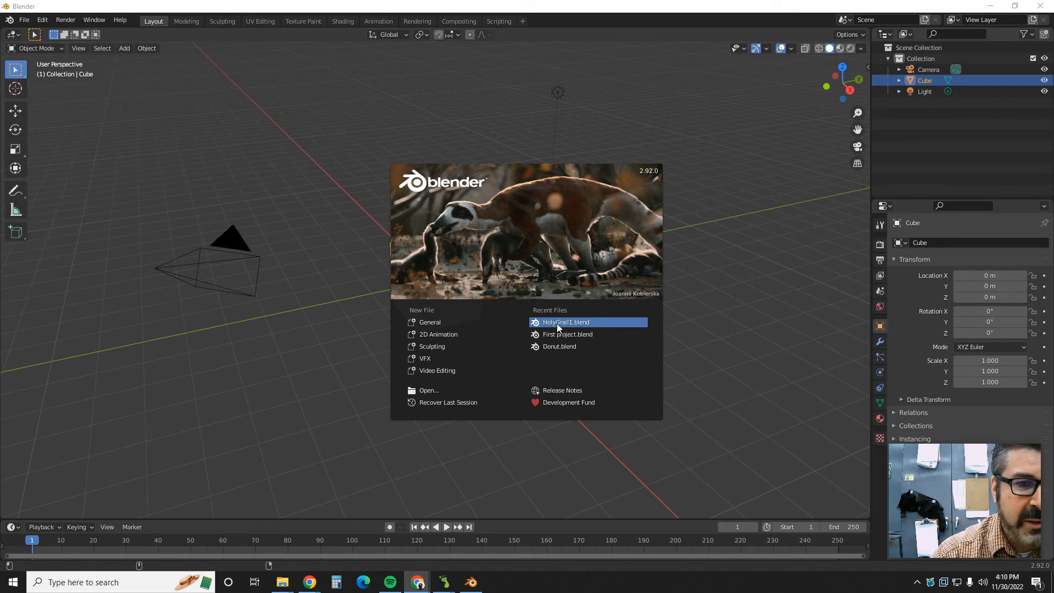
{"action": "left_click", "coordinate": [428, 325]}
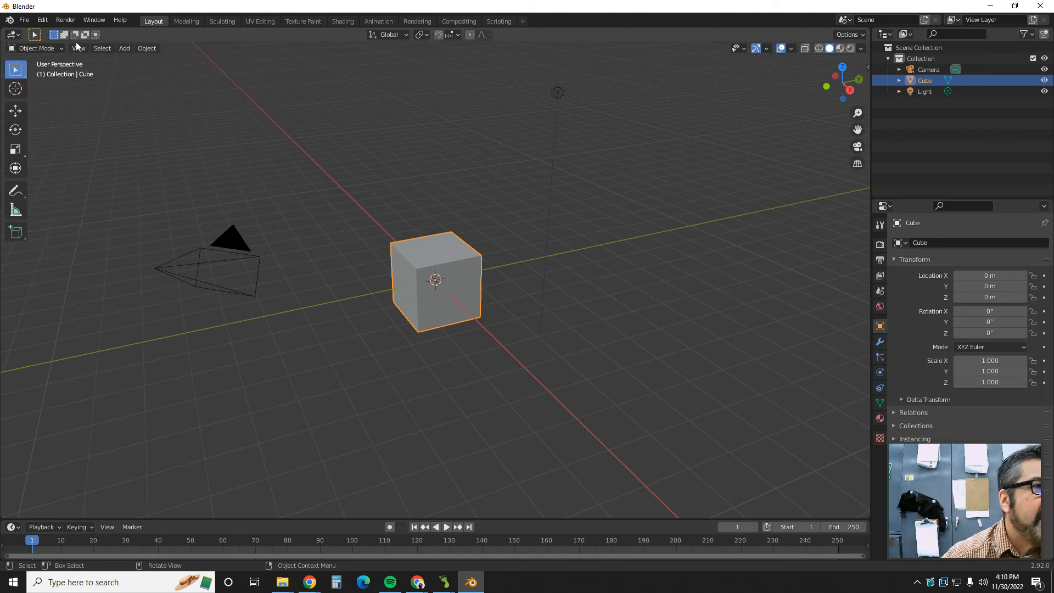
Check in the system preferences that Cycles renders with CUDA on the NVIDIA GeForce RTX 2060
{"action": "left_click", "coordinate": [43, 20]}
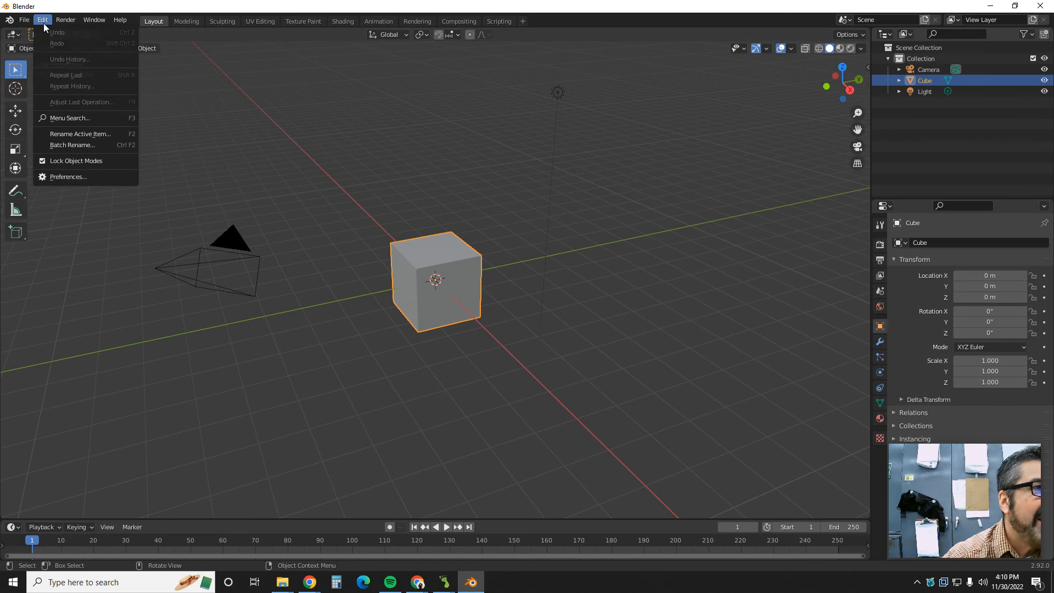
{"action": "left_click", "coordinate": [64, 176]}
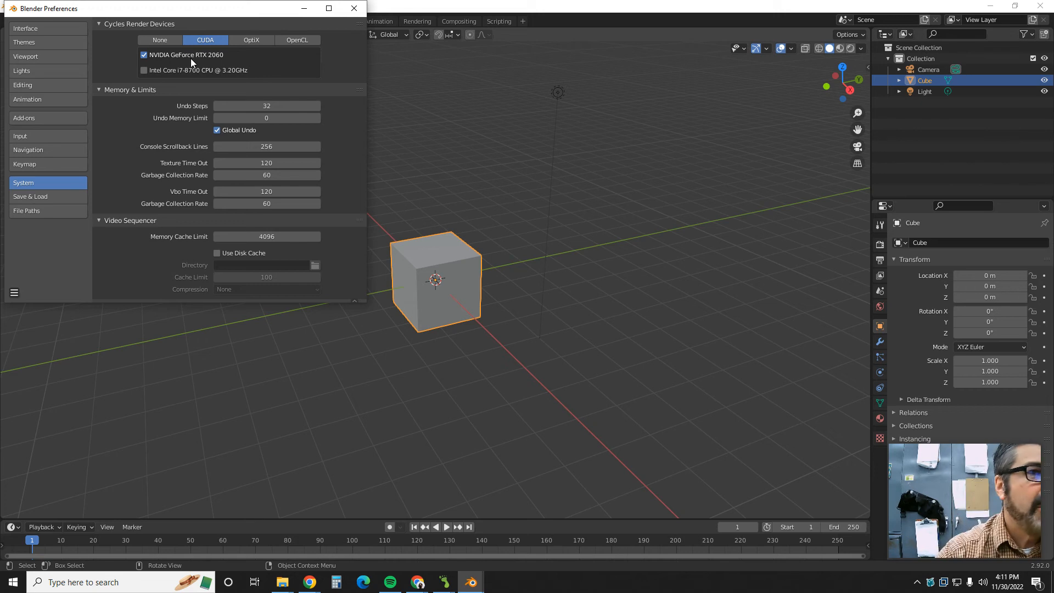
{"action": "left_click", "coordinate": [354, 8]}
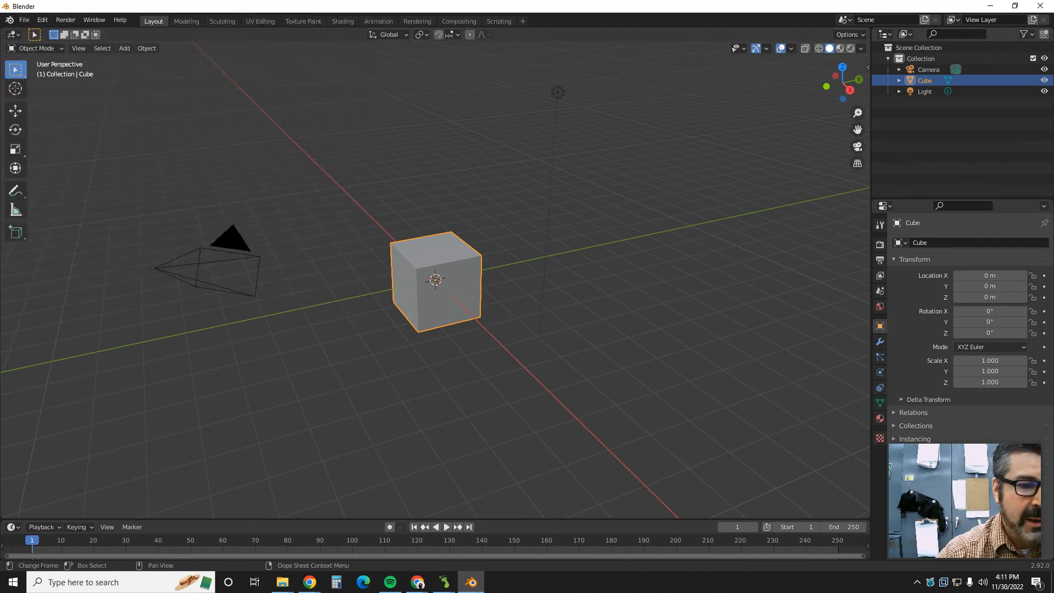
Switch to the browser presentation and advance to the slide on where to save the Holy Grail file
{"action": "mouse_move", "coordinate": [419, 582]}
{"action": "left_click", "coordinate": [447, 559]}
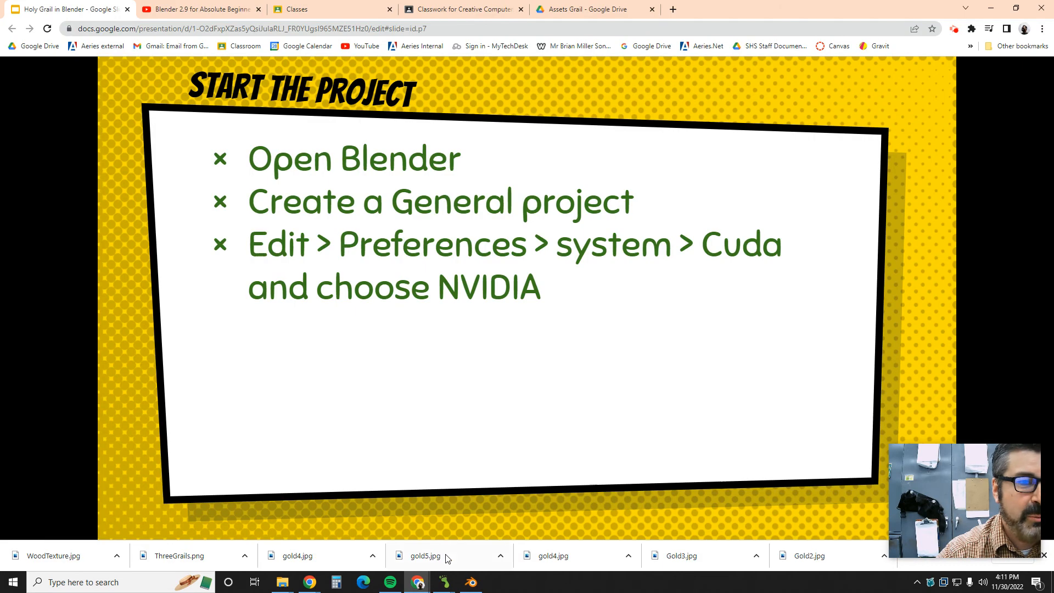
{"action": "left_click", "coordinate": [366, 360]}
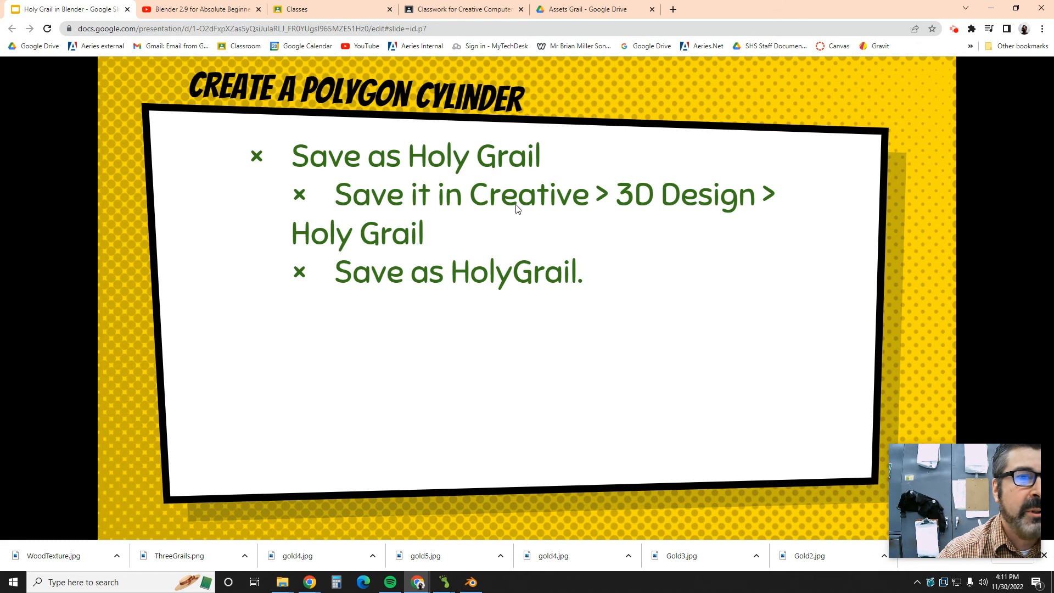
Return to Blender, start saving the project as a new file and browse to Creative Computers 13 > 3d Design > Holy Grail on the T: drive
{"action": "left_click", "coordinate": [471, 583]}
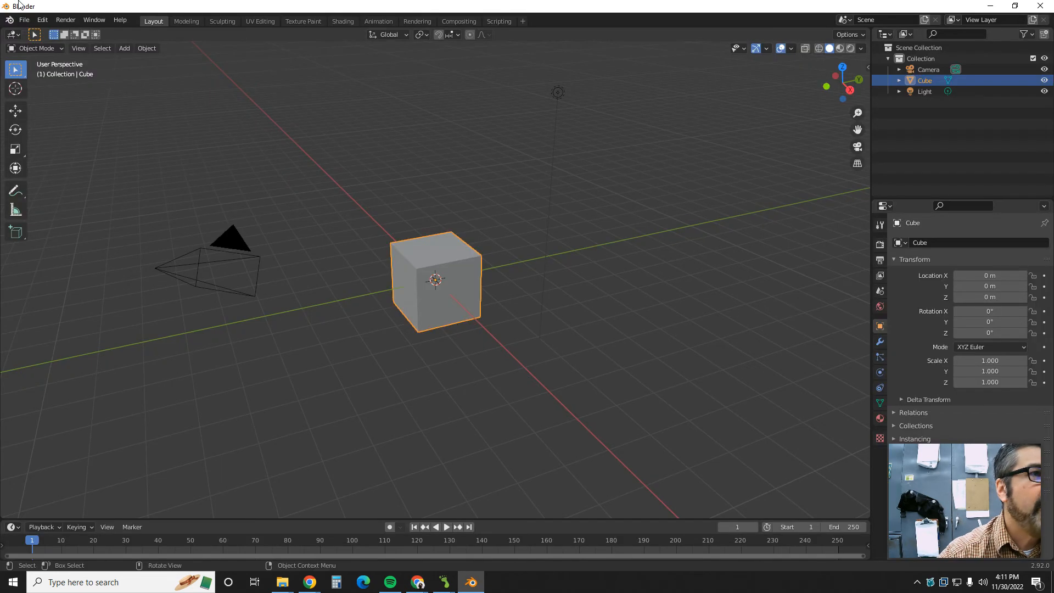
{"action": "left_click", "coordinate": [25, 22]}
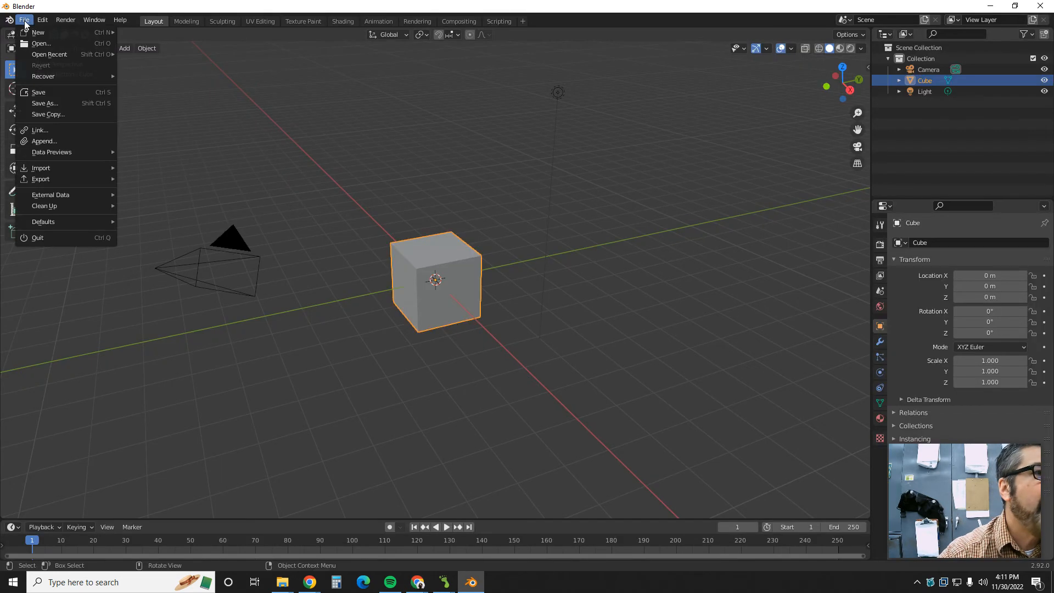
{"action": "left_click", "coordinate": [52, 105]}
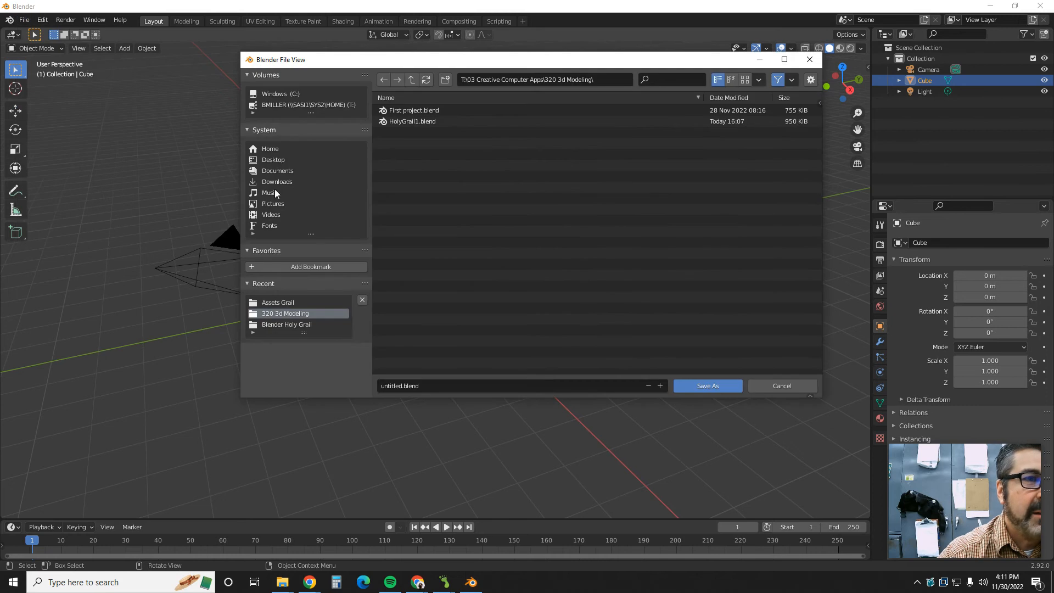
{"action": "left_click", "coordinate": [502, 81]}
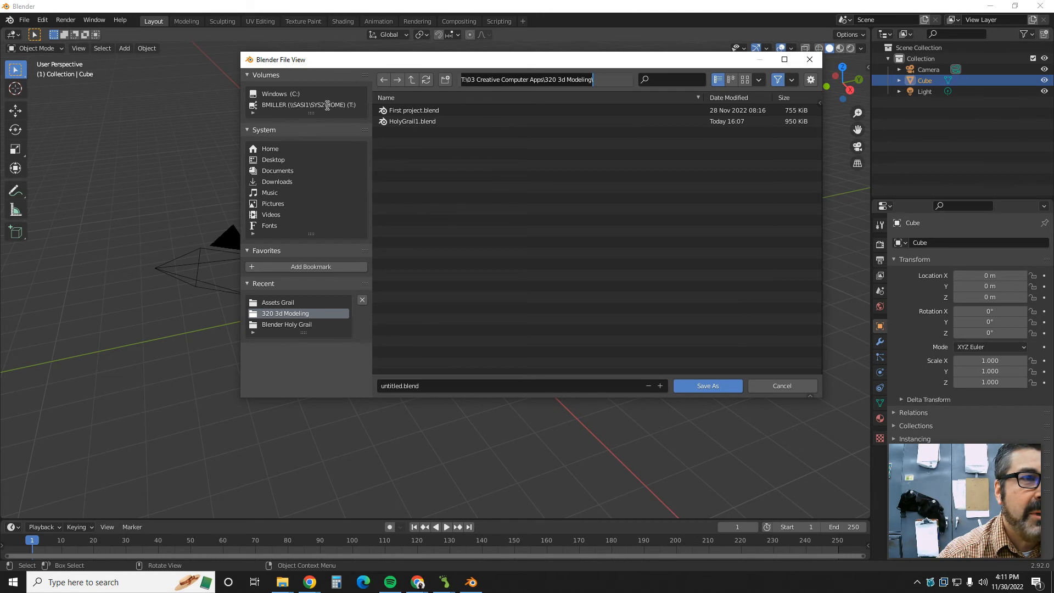
{"action": "left_click", "coordinate": [269, 105]}
{"action": "left_click", "coordinate": [269, 105]}
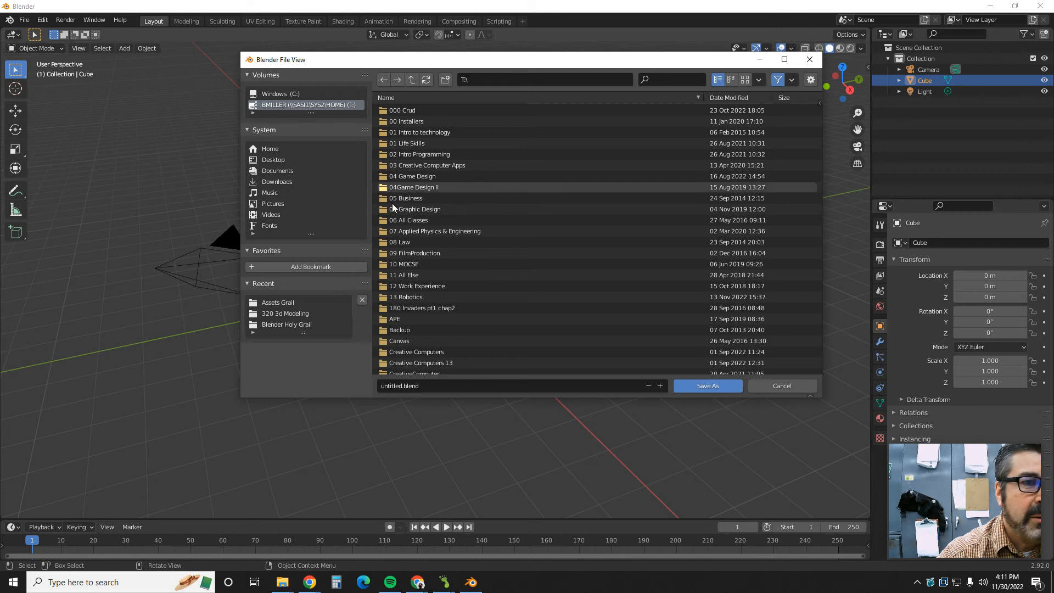
{"action": "left_click", "coordinate": [416, 363]}
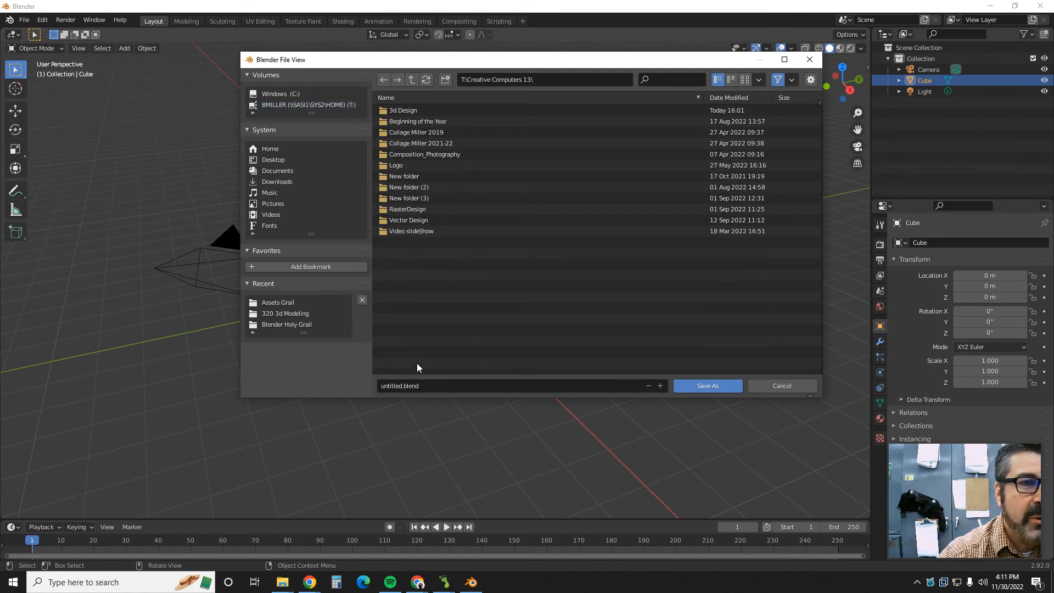
{"action": "left_click", "coordinate": [399, 111]}
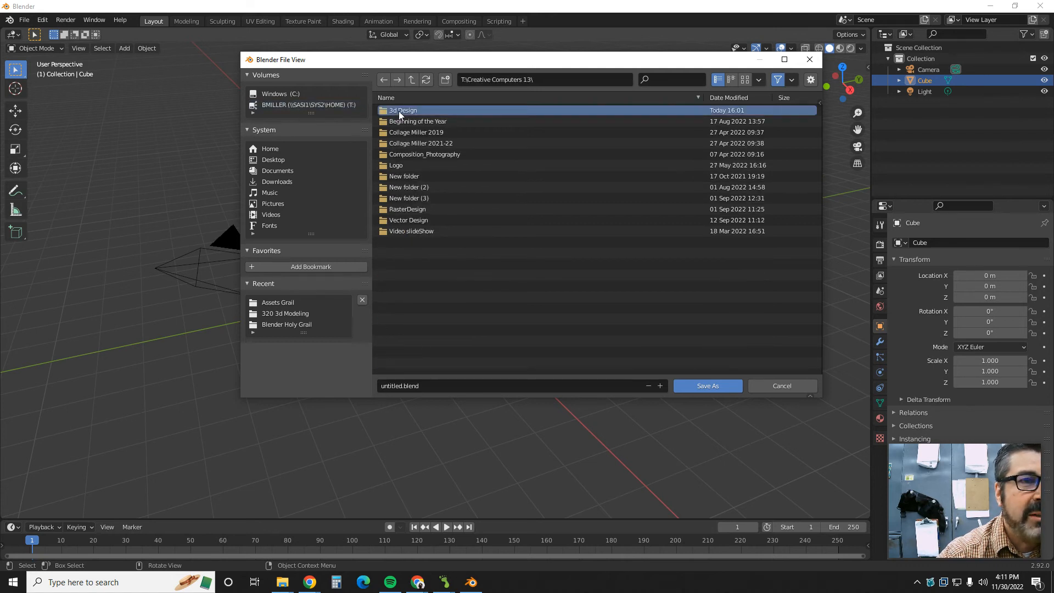
{"action": "left_click", "coordinate": [399, 111]}
{"action": "left_click", "coordinate": [411, 123]}
{"action": "double_click", "coordinate": [409, 121]}
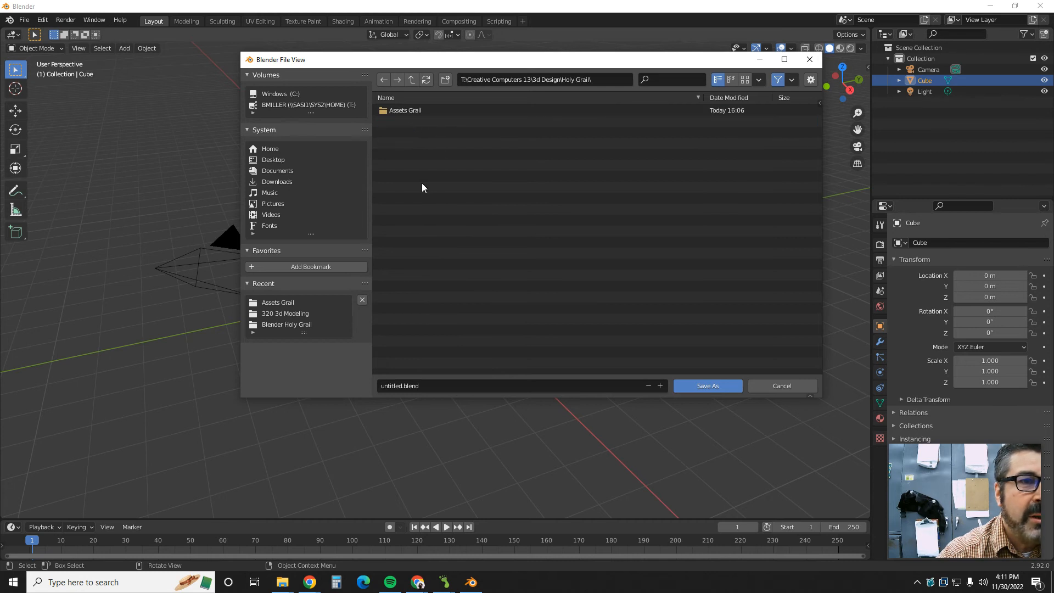
Name the file HolyGrail2 and save it in the Holy Grail folder
{"action": "left_click", "coordinate": [421, 386]}
{"action": "left_click_drag", "start_coordinate": [421, 387], "coordinate": [372, 385]}
{"action": "type", "text": "Holy"}
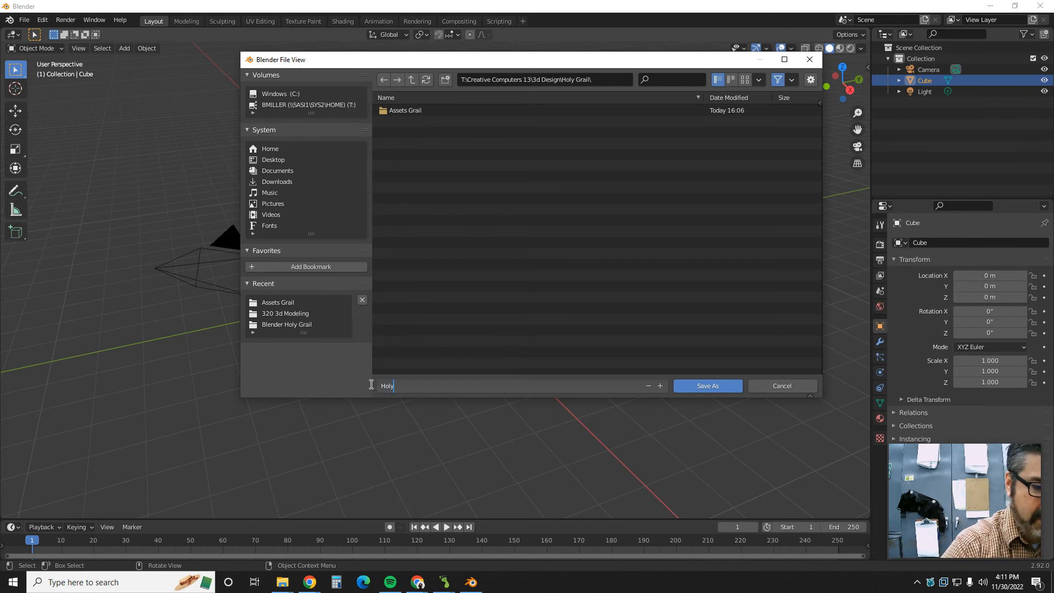
{"action": "type", "text": "Grail2"}
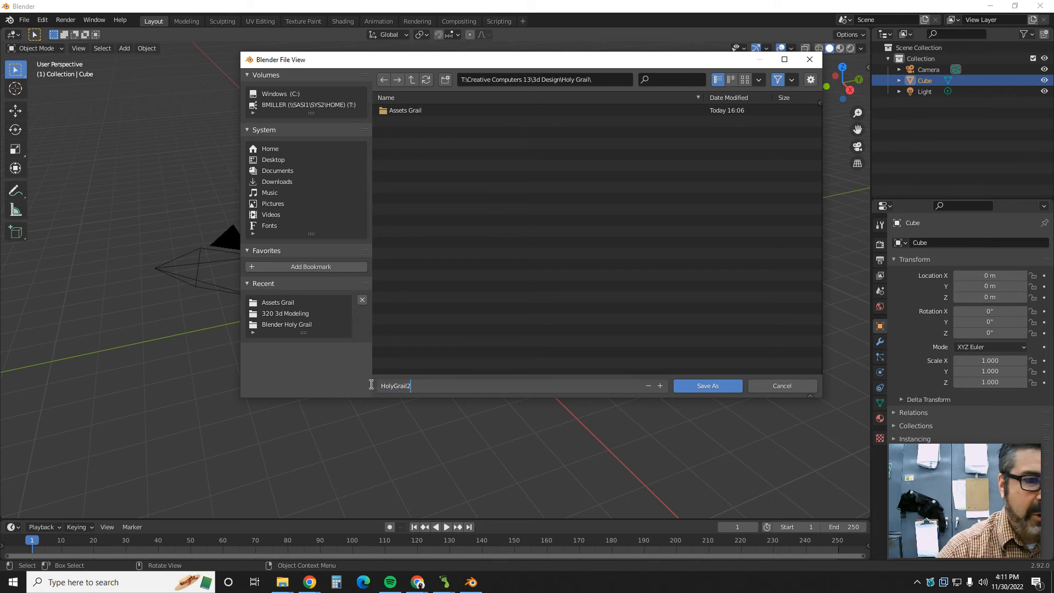
{"action": "left_click", "coordinate": [712, 385]}
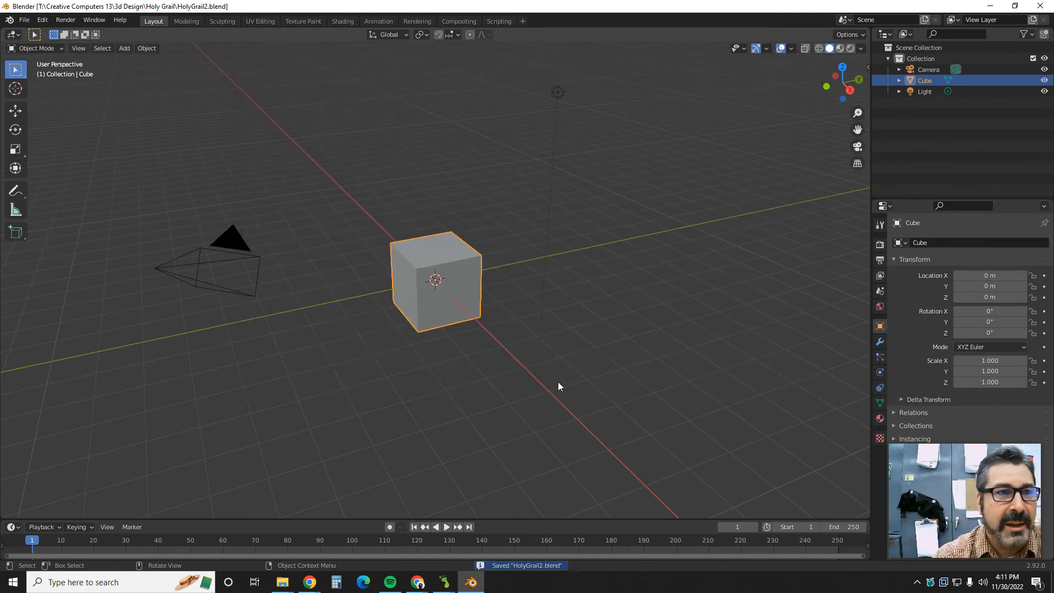
Select the default cube at the scene origin and delete it
{"action": "left_click", "coordinate": [26, 20]}
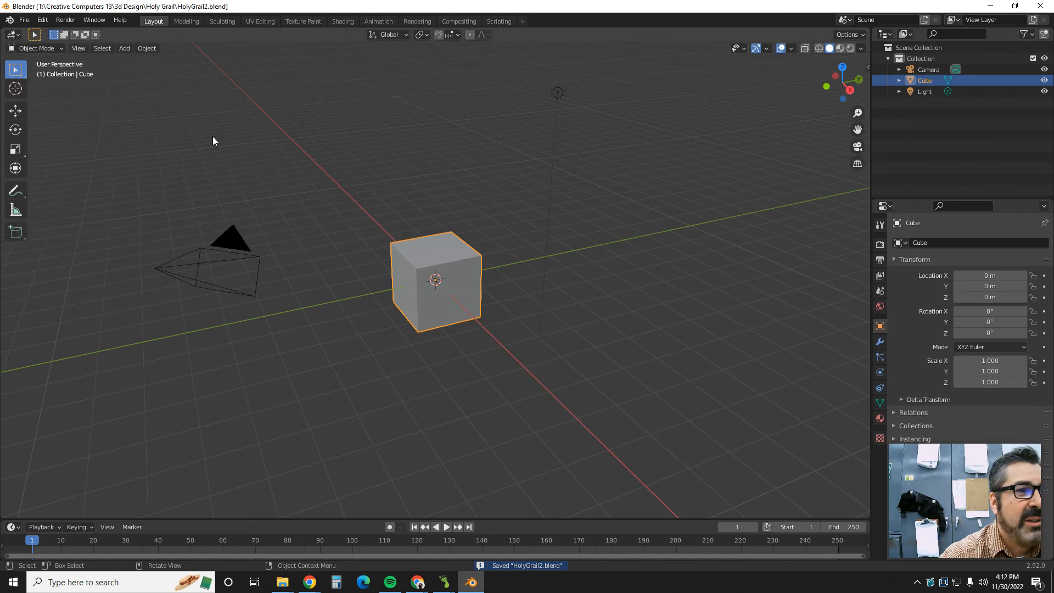
{"action": "left_click", "coordinate": [428, 269]}
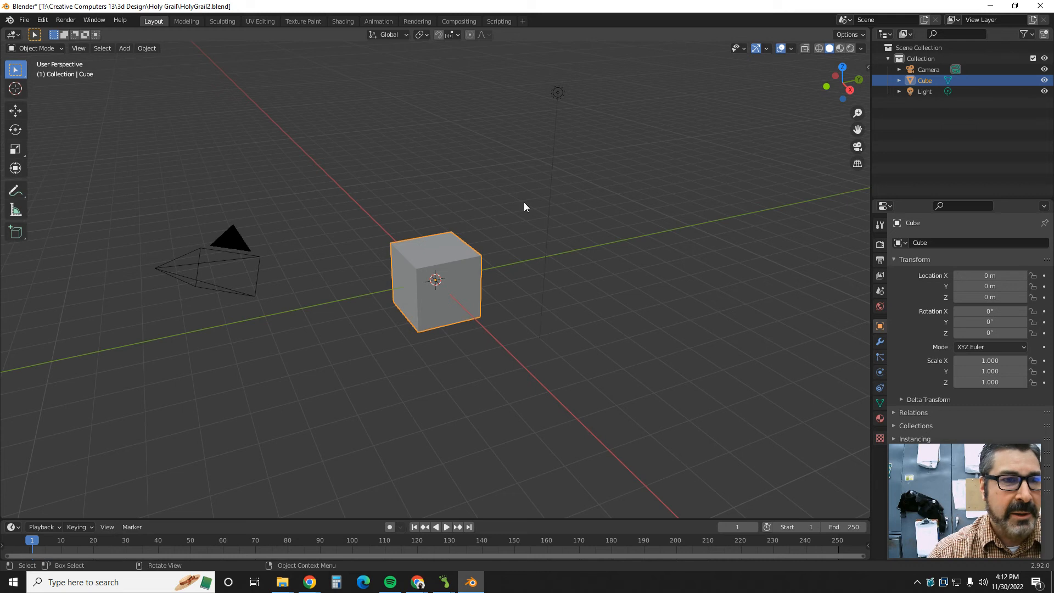
{"action": "left_click", "coordinate": [483, 229]}
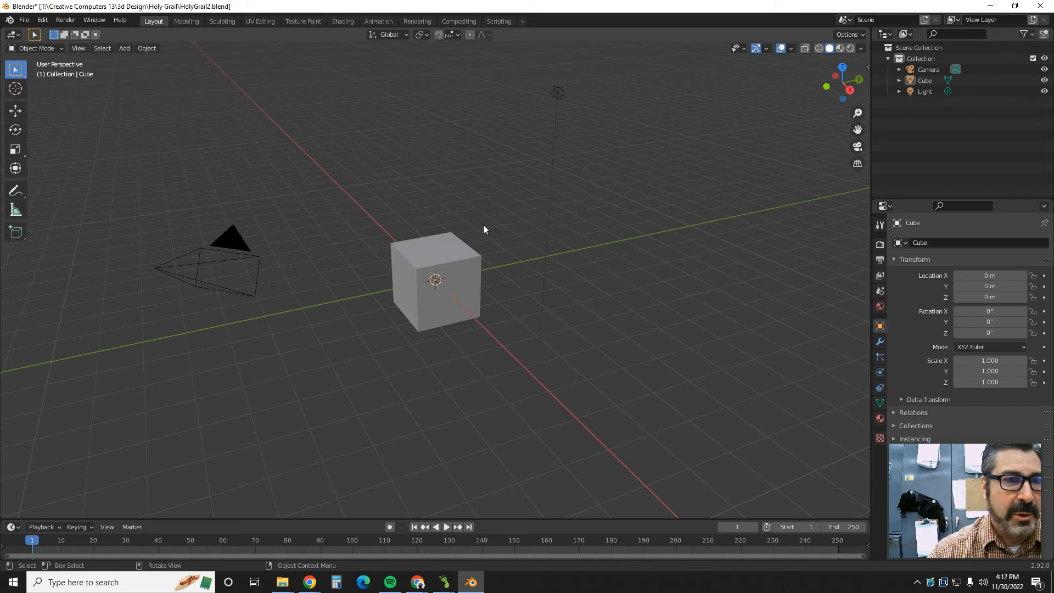
{"action": "left_click", "coordinate": [431, 254]}
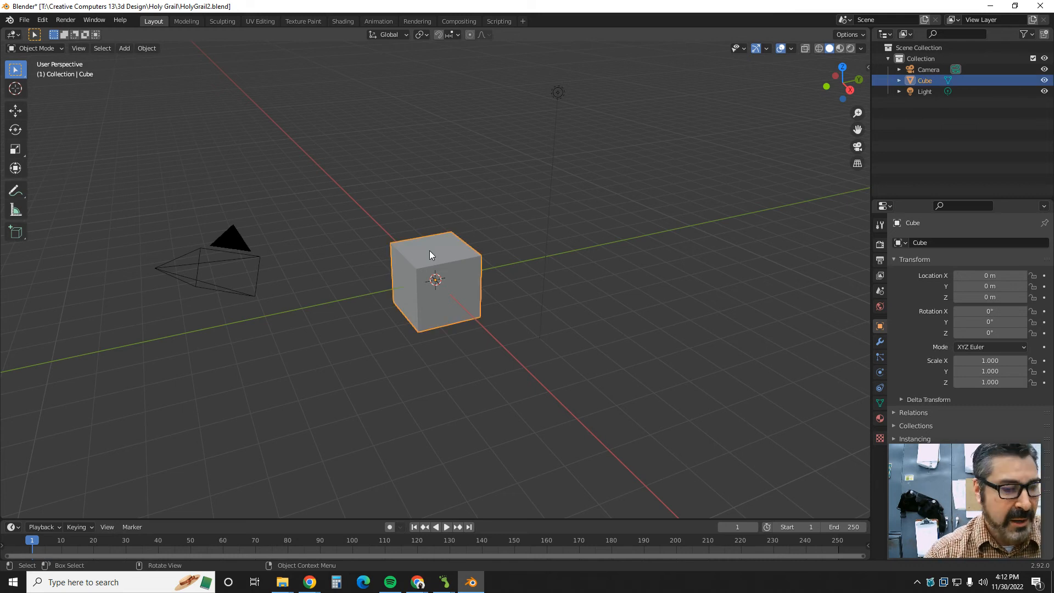
{"action": "key", "text": "x"}
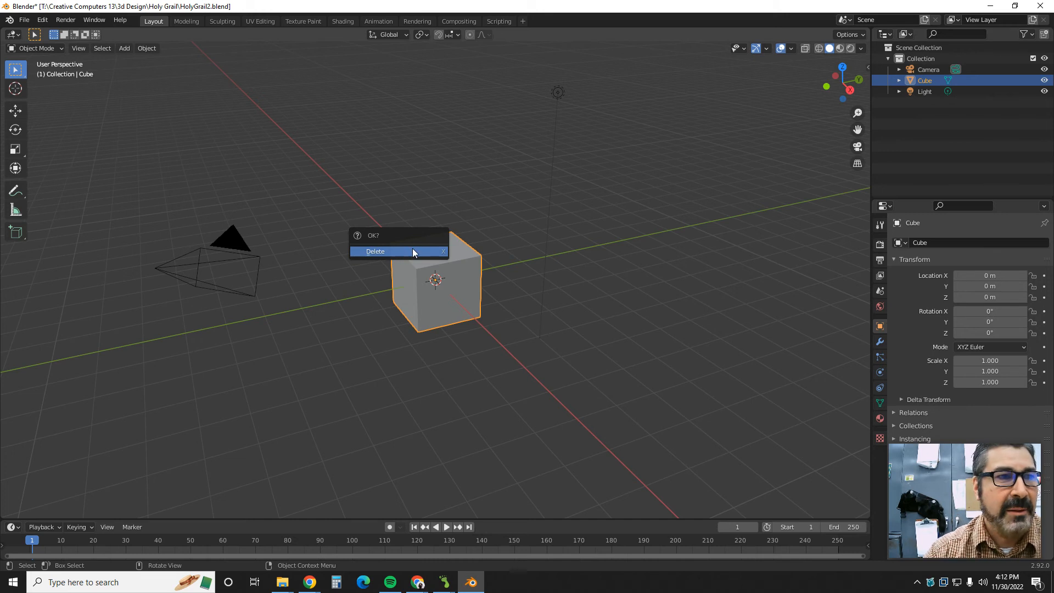
{"action": "left_click", "coordinate": [402, 250]}
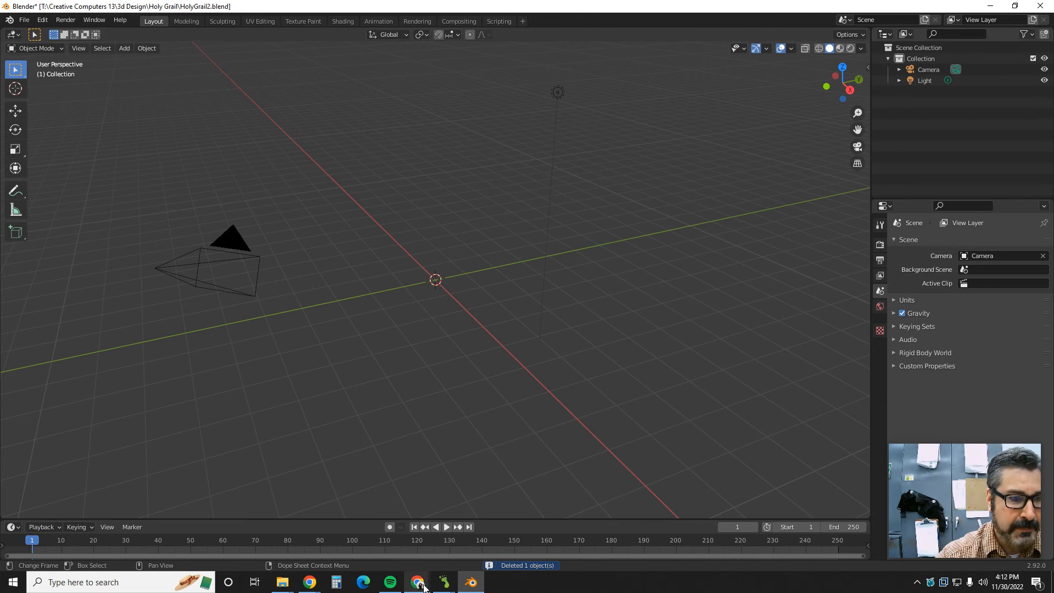
Switch to the browser presentation, advance to the Navigation Short-Cuts slide to read it, and return to Blender
{"action": "mouse_move", "coordinate": [424, 573]}
{"action": "left_click", "coordinate": [455, 543]}
{"action": "left_click", "coordinate": [456, 345]}
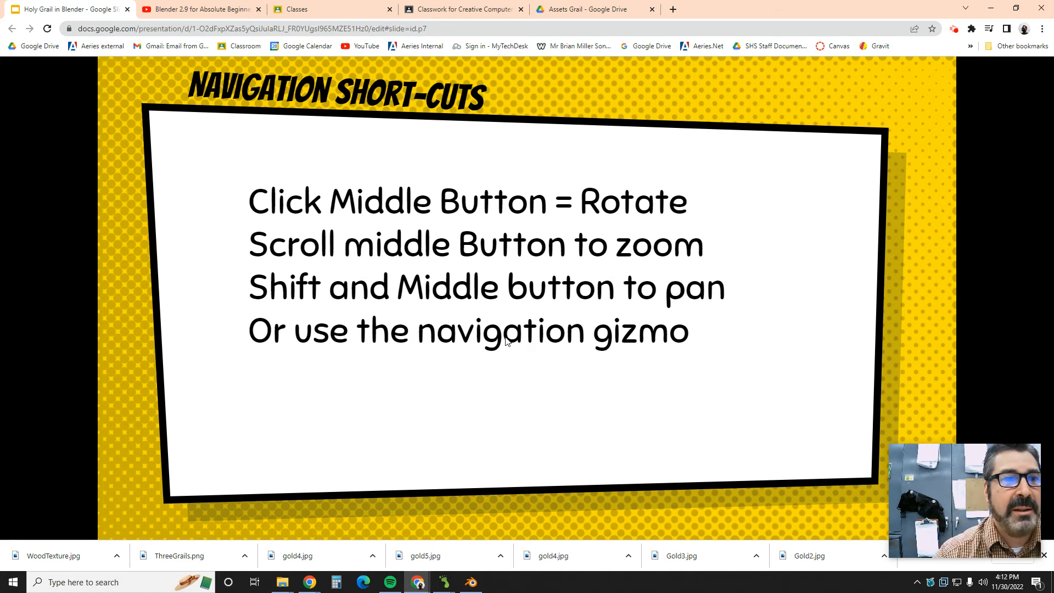
{"action": "left_click", "coordinate": [471, 582]}
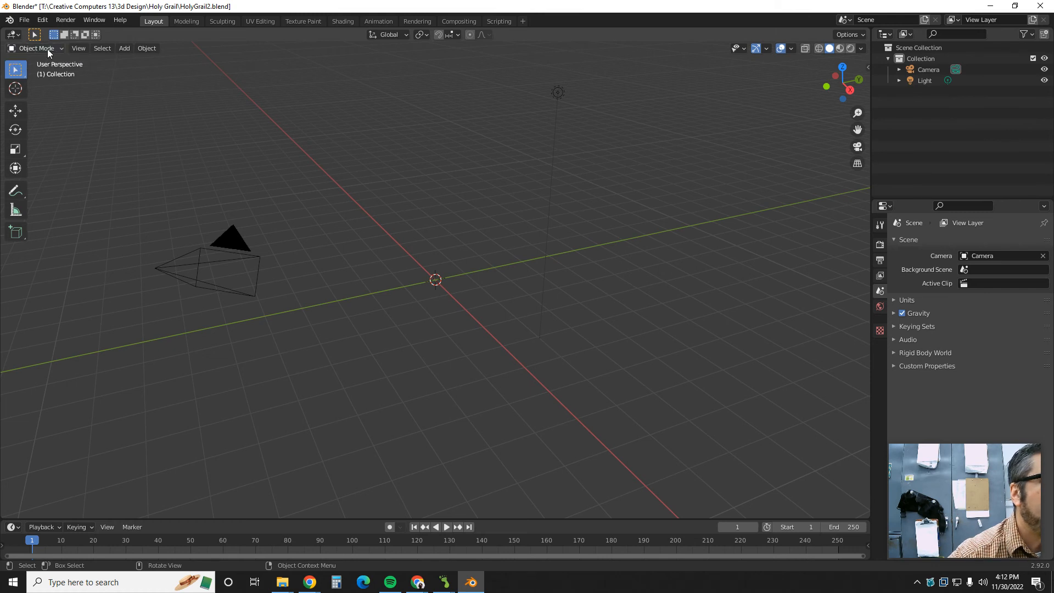
Add a cylinder mesh at the scene origin
{"action": "left_click", "coordinate": [126, 50]}
{"action": "mouse_move", "coordinate": [133, 61]}
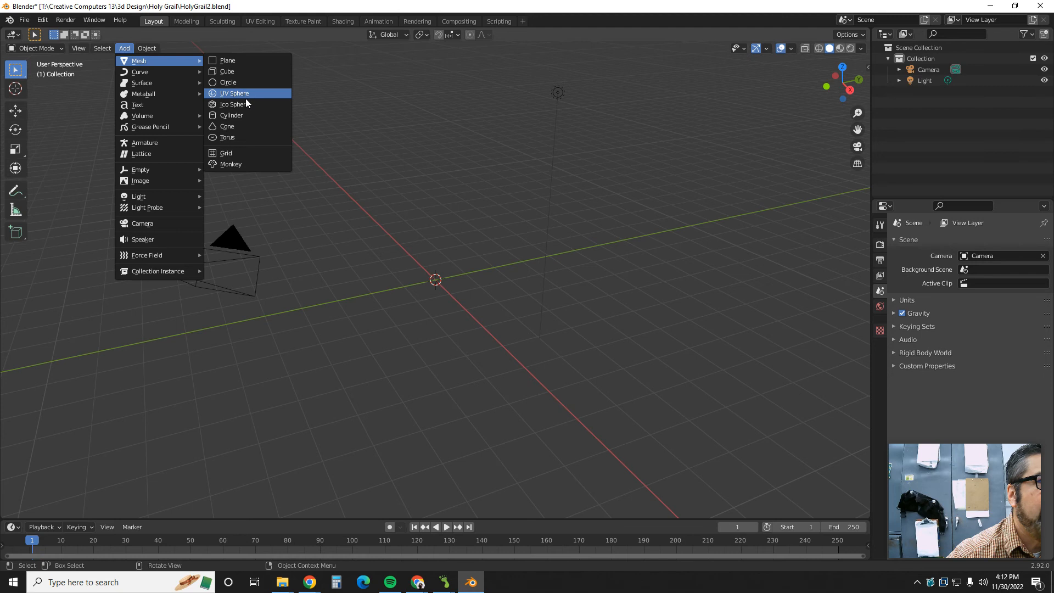
{"action": "left_click", "coordinate": [238, 115]}
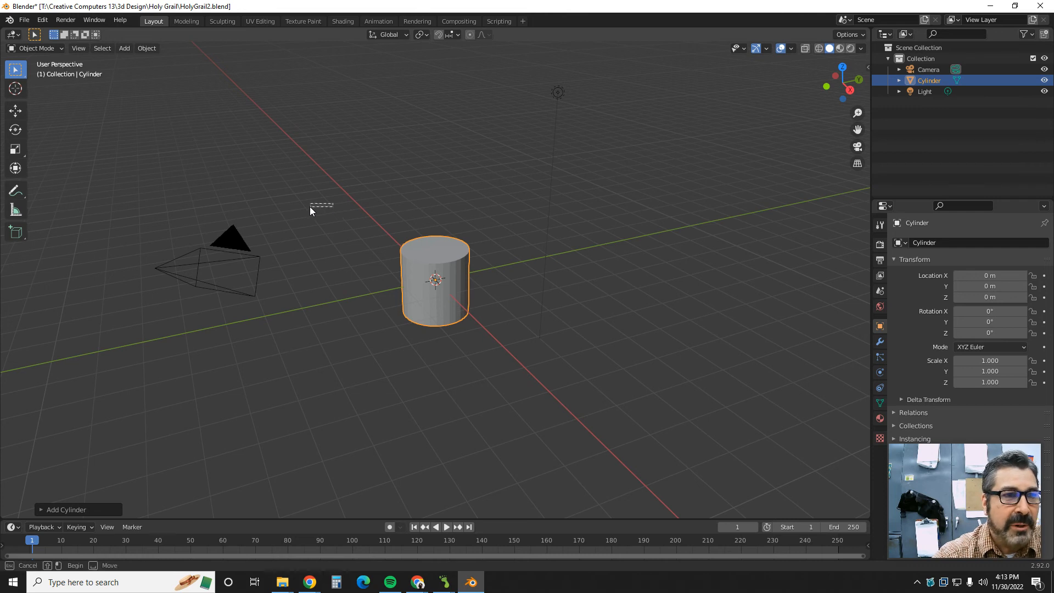
Deselect the cylinder and inspect it by orbiting around it and zooming in and out
{"action": "left_click", "coordinate": [309, 206]}
{"action": "middle_click_drag", "start_coordinate": [337, 206], "coordinate": [370, 247]}
{"action": "scroll", "coordinate": [370, 247], "scroll_direction": "up", "scroll_amount": 2}
{"action": "scroll", "coordinate": [371, 252], "scroll_direction": "up", "scroll_amount": 2}
{"action": "scroll", "coordinate": [372, 253], "scroll_direction": "down", "scroll_amount": 5}
{"action": "scroll", "coordinate": [378, 254], "scroll_direction": "up", "scroll_amount": 6}
{"action": "scroll", "coordinate": [379, 253], "scroll_direction": "down", "scroll_amount": 5}
{"action": "scroll", "coordinate": [379, 252], "scroll_direction": "up", "scroll_amount": 5}
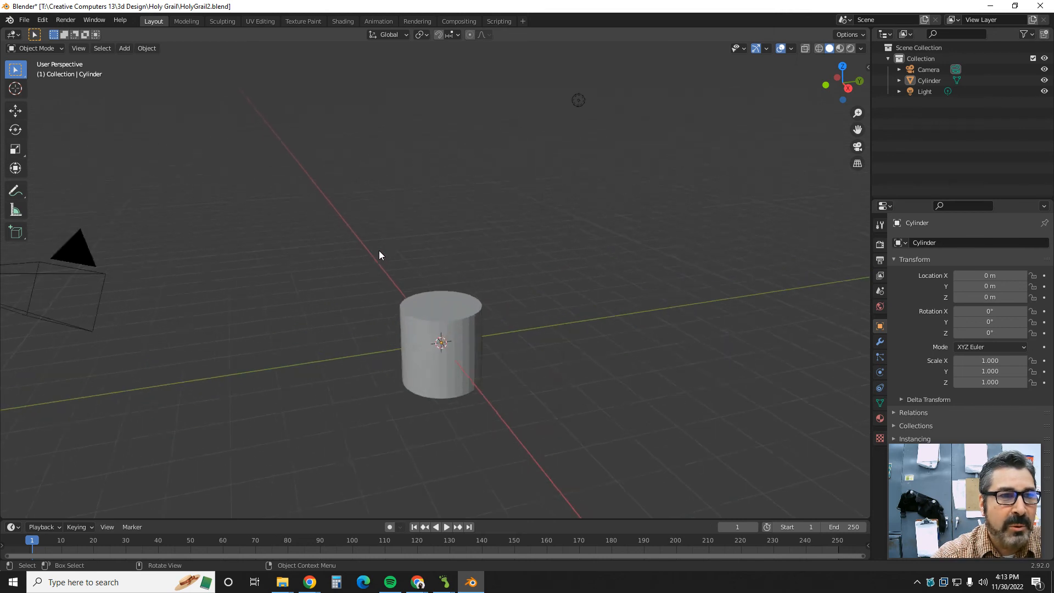
{"action": "scroll", "coordinate": [379, 252], "scroll_direction": "down", "scroll_amount": 4}
{"action": "scroll", "coordinate": [379, 252], "scroll_direction": "up", "scroll_amount": 1}
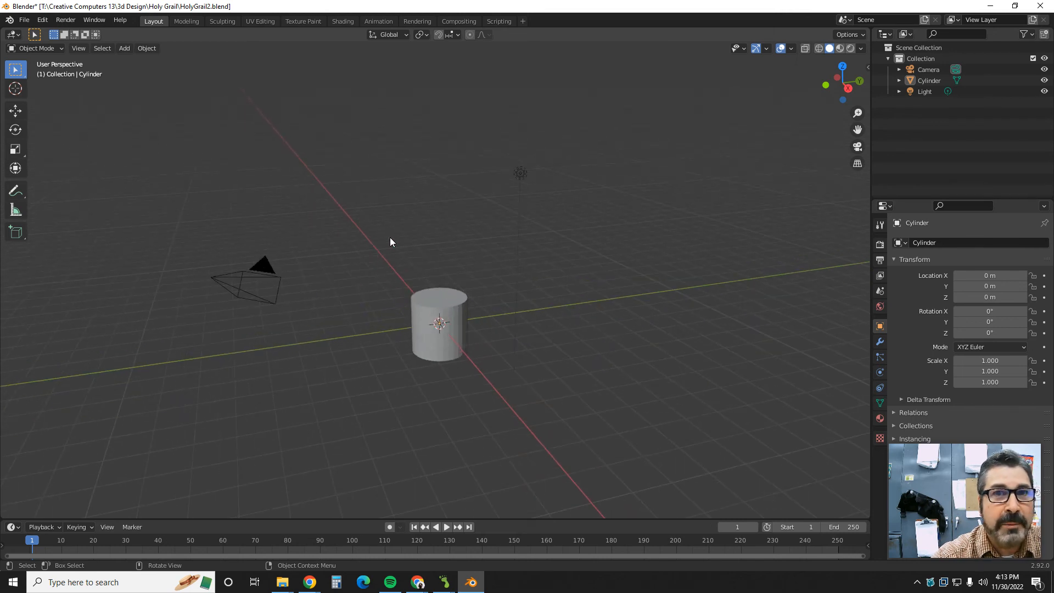
View the cylinder from the right and from above, return to the right orthographic view and pan it
{"action": "left_click", "coordinate": [848, 88]}
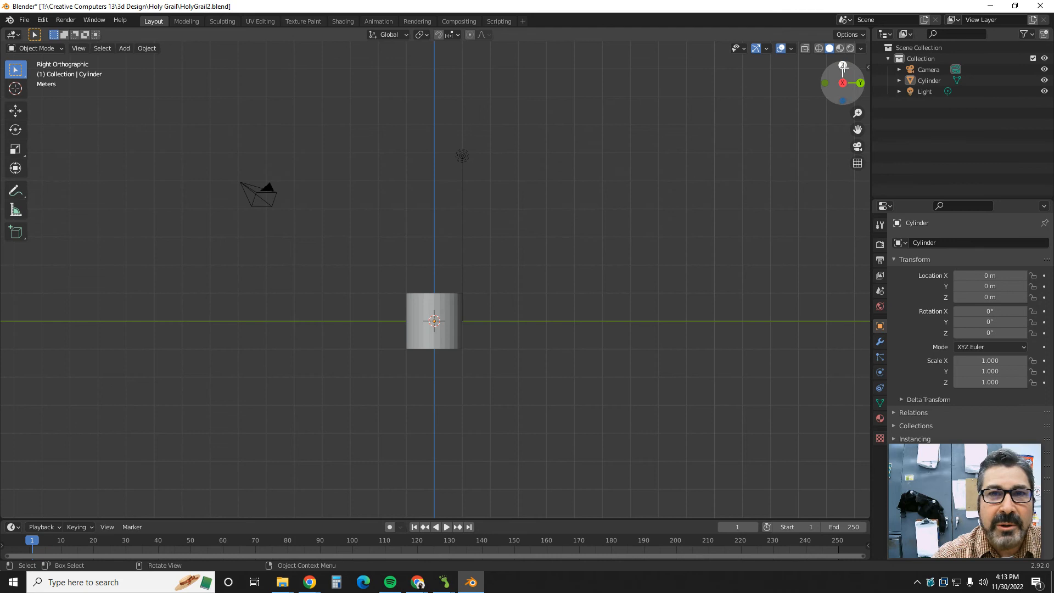
{"action": "left_click", "coordinate": [843, 66]}
{"action": "mouse_move", "coordinate": [842, 83]}
{"action": "left_mouse_down"}
{"action": "mouse_move", "coordinate": [829, 63]}
{"action": "mouse_move", "coordinate": [838, 71]}
{"action": "left_mouse_up"}
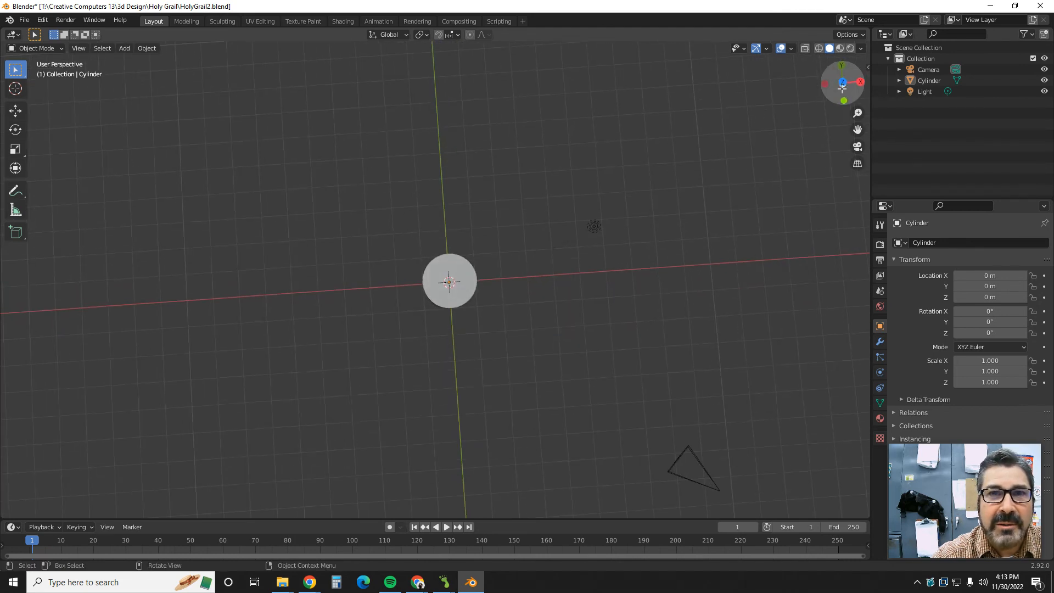
{"action": "left_click", "coordinate": [861, 82]}
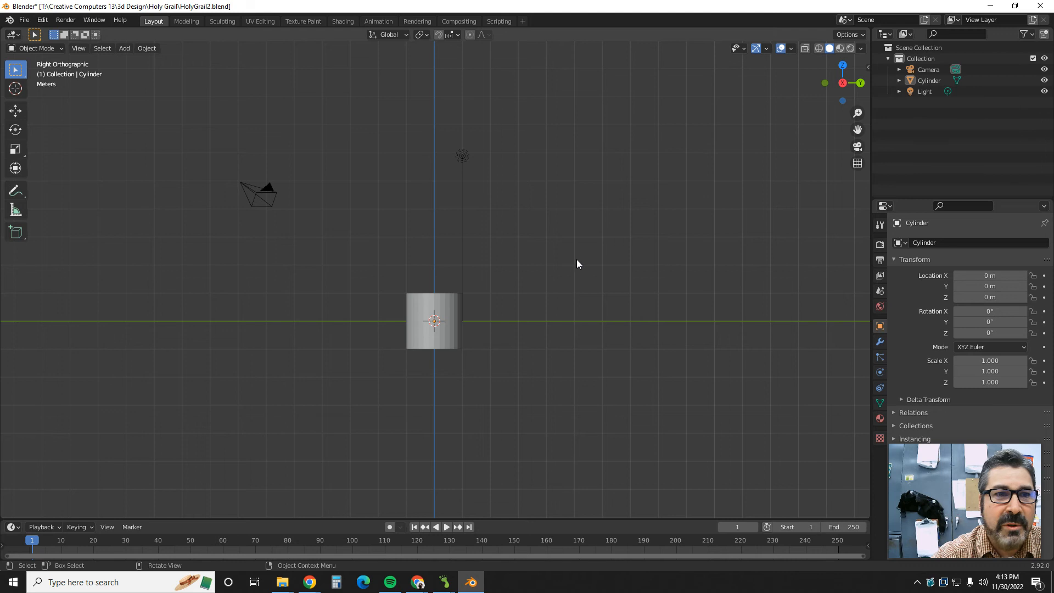
{"action": "left_click_drag", "start_coordinate": [542, 289], "coordinate": [483, 263]}
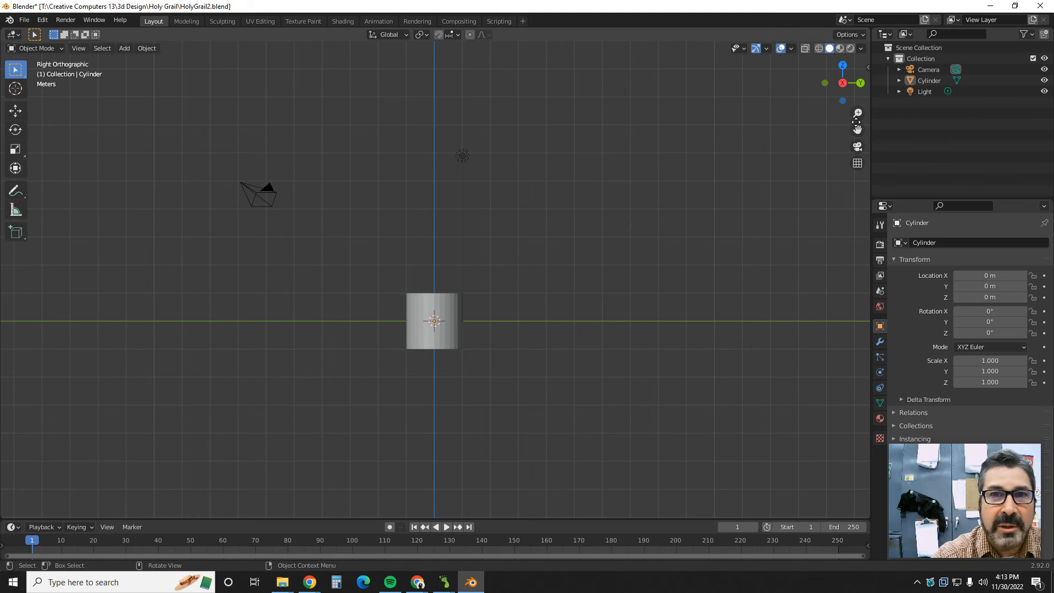
{"action": "left_click_drag", "start_coordinate": [855, 130], "coordinate": [831, 139]}
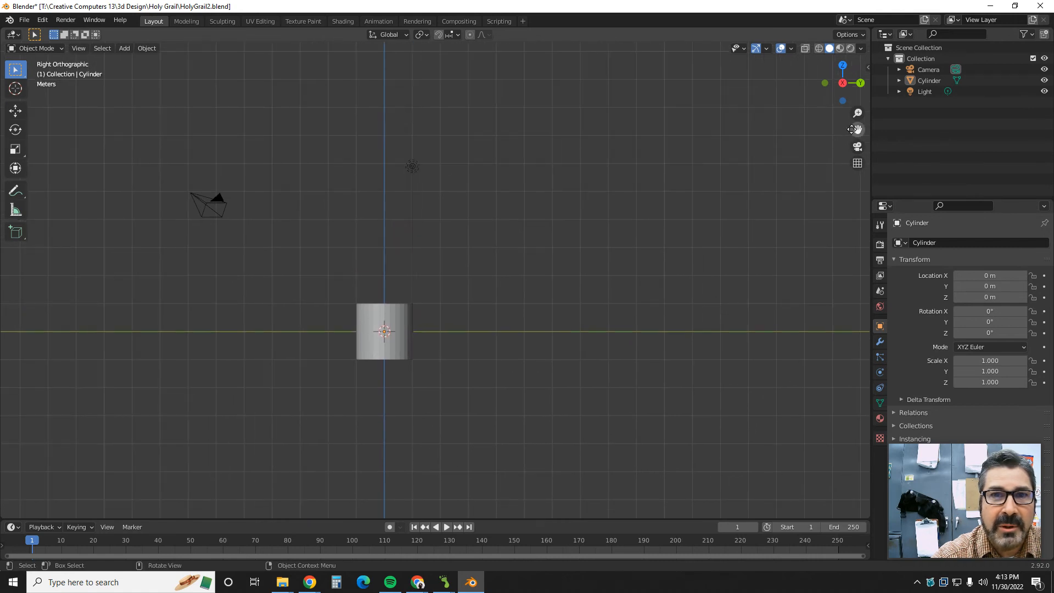
{"action": "mouse_move", "coordinate": [858, 130]}
{"action": "left_mouse_down"}
{"action": "mouse_move", "coordinate": [799, 127]}
{"action": "mouse_move", "coordinate": [826, 103]}
{"action": "mouse_move", "coordinate": [860, 126]}
{"action": "mouse_move", "coordinate": [860, 144]}
{"action": "left_mouse_up"}
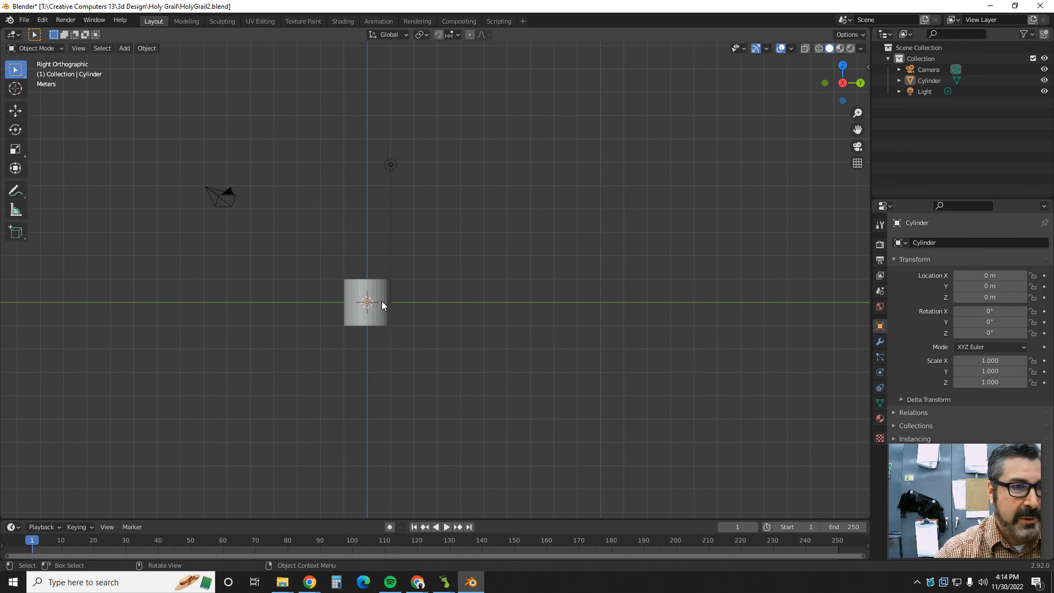
Delete the cylinder at the scene origin
{"action": "left_click", "coordinate": [368, 320]}
{"action": "key", "text": "Delete"}
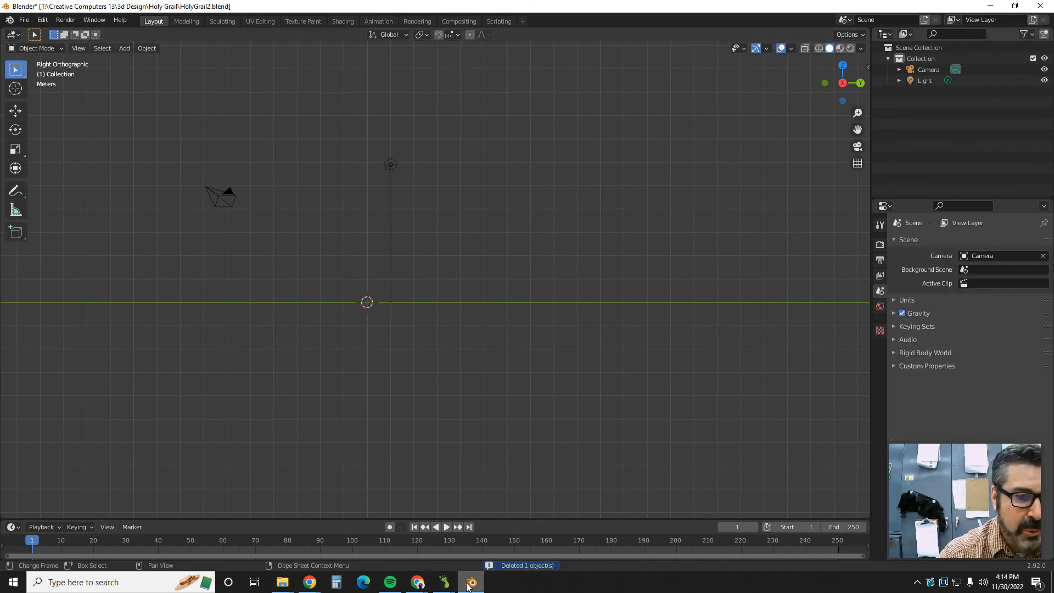
Advance the browser presentation to the Add Reference Object slide, read its instructions and return to Blender
{"action": "mouse_move", "coordinate": [417, 582]}
{"action": "left_click", "coordinate": [477, 536]}
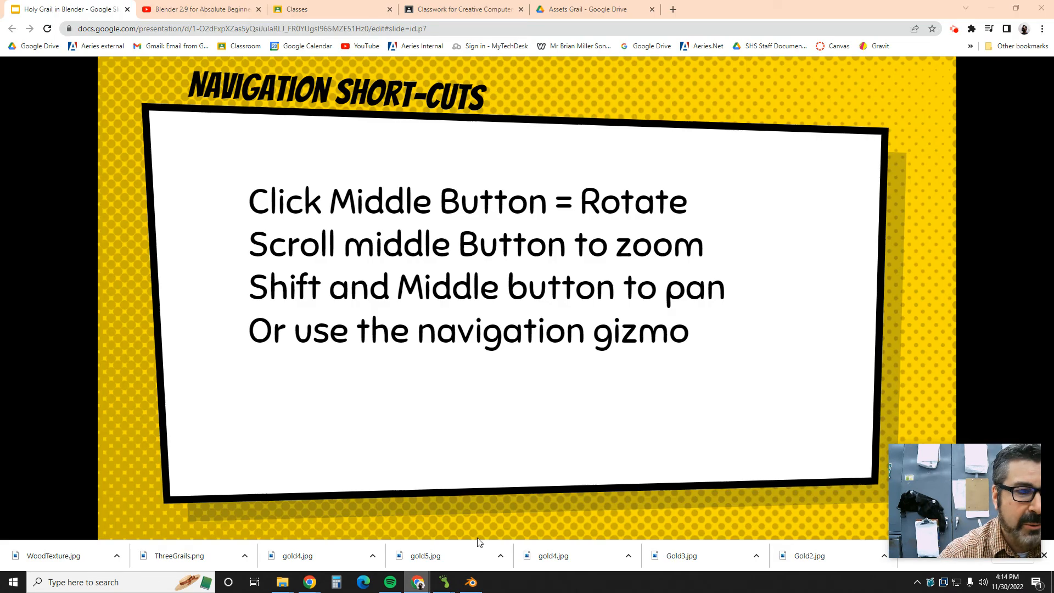
{"action": "left_click", "coordinate": [488, 388]}
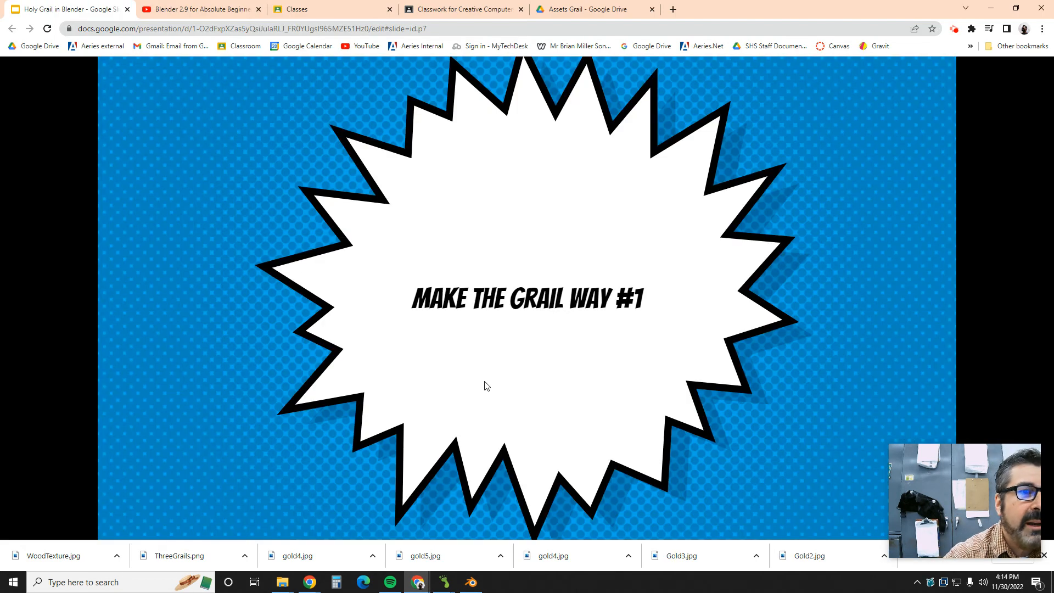
{"action": "left_click", "coordinate": [483, 325]}
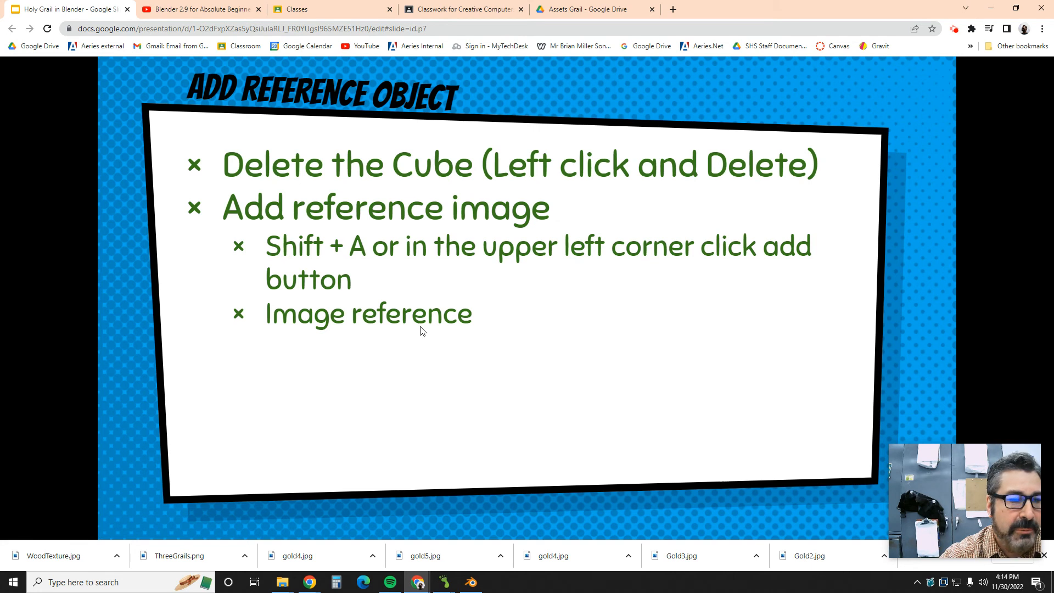
{"action": "left_click", "coordinate": [472, 582]}
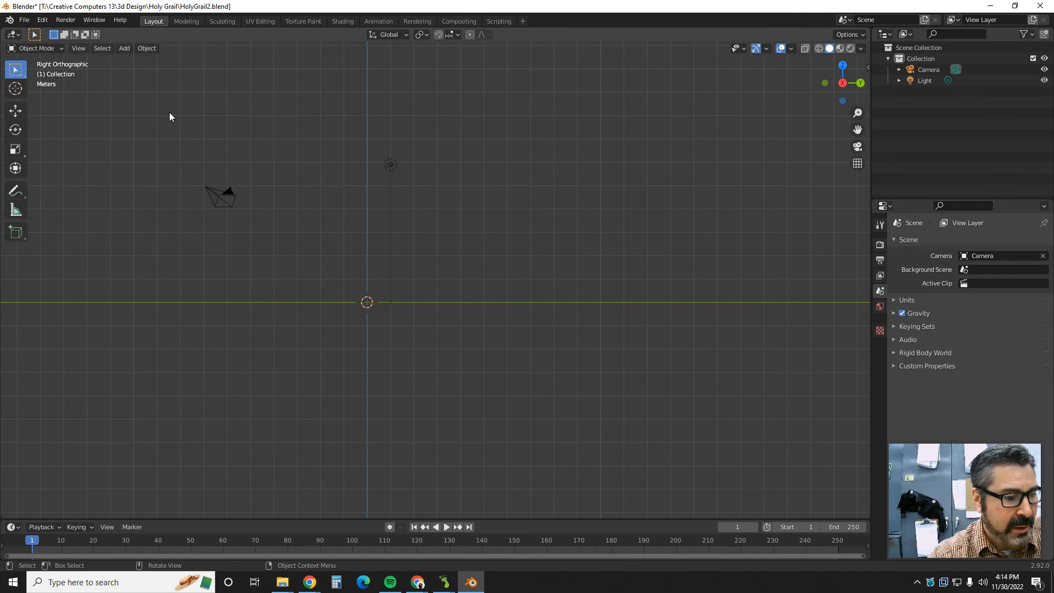
Add ThreeGrails.png from the Assets Grail folder as a reference image in the right orthographic view
{"action": "key", "text": "shift+a"}
{"action": "mouse_move", "coordinate": [170, 114]}
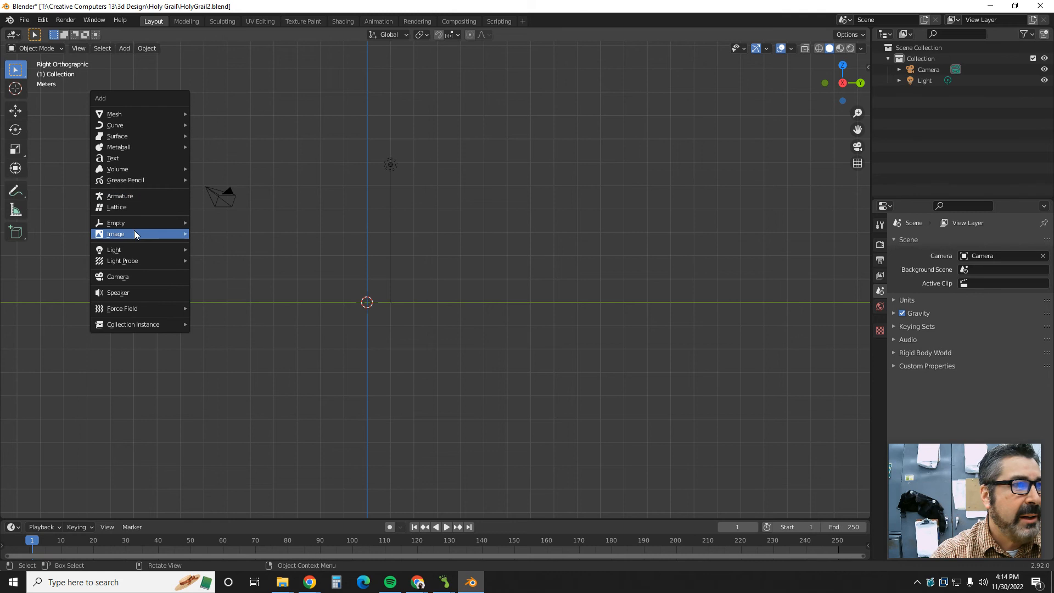
{"action": "left_click", "coordinate": [124, 48]}
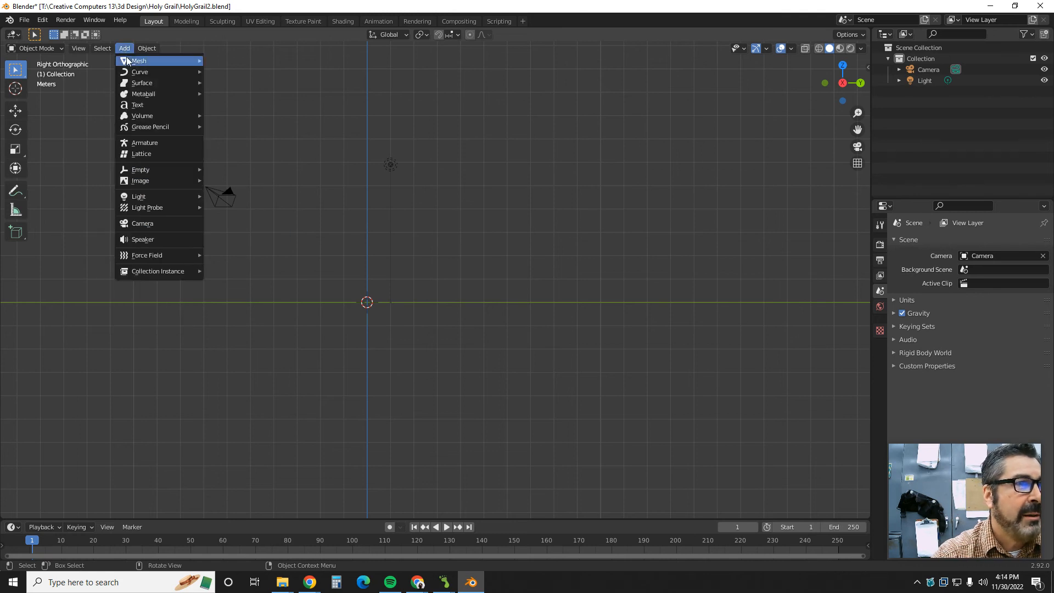
{"action": "mouse_move", "coordinate": [131, 187]}
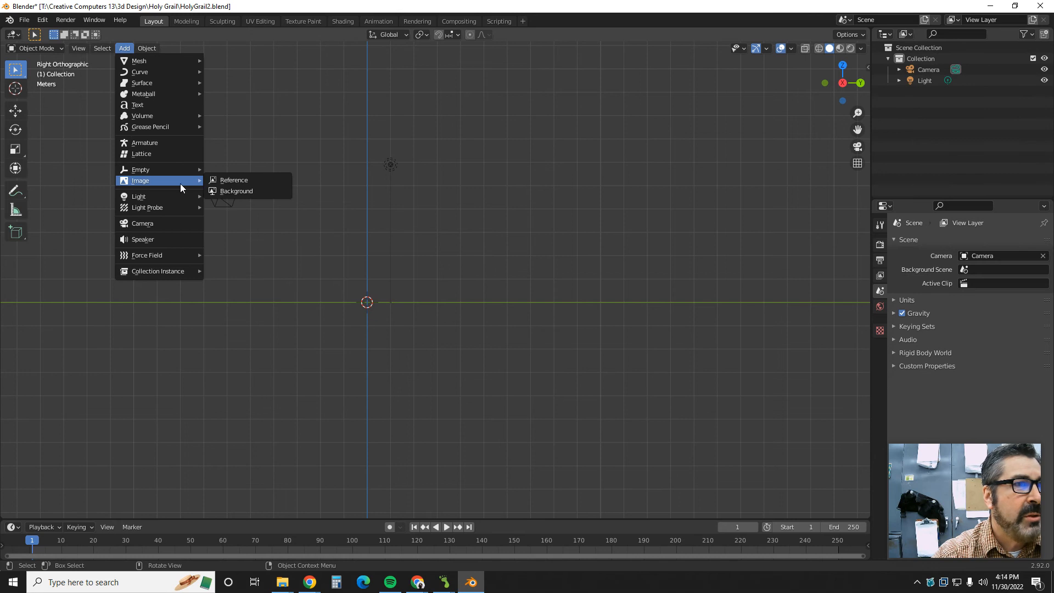
{"action": "left_click", "coordinate": [223, 181]}
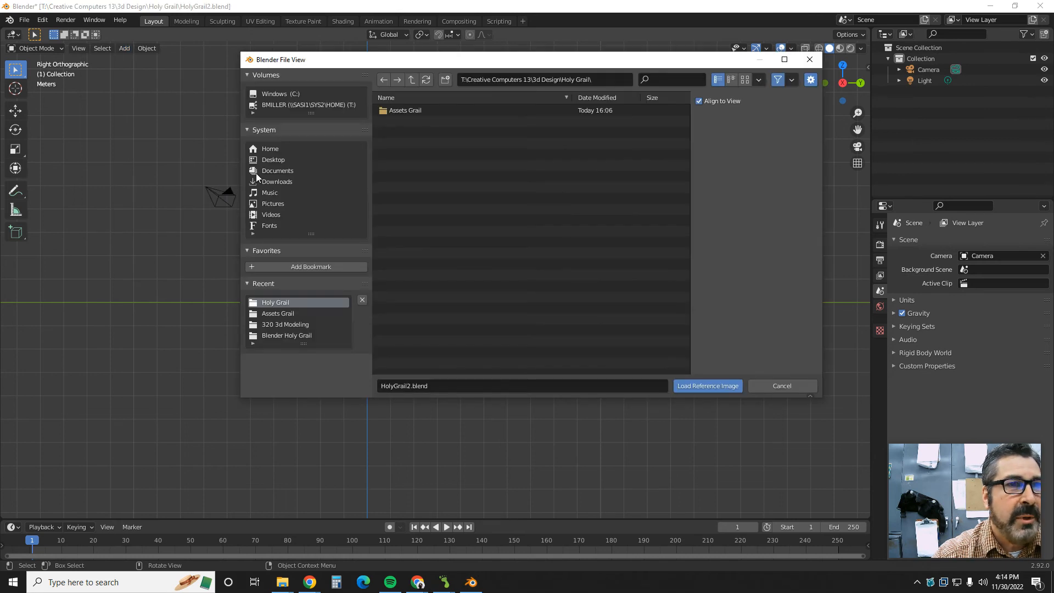
{"action": "double_click", "coordinate": [403, 111]}
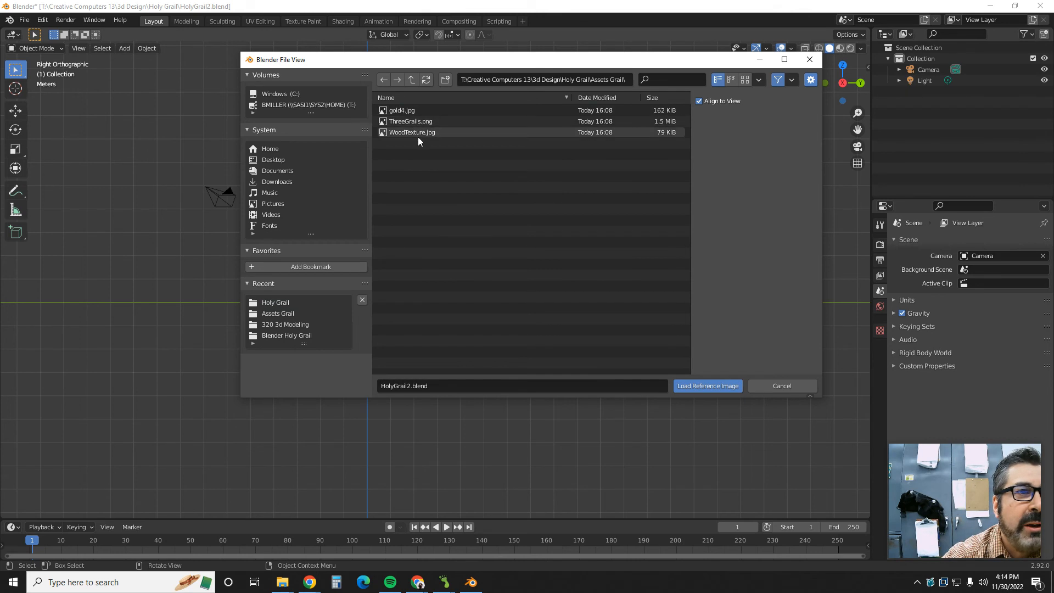
{"action": "left_click", "coordinate": [409, 121]}
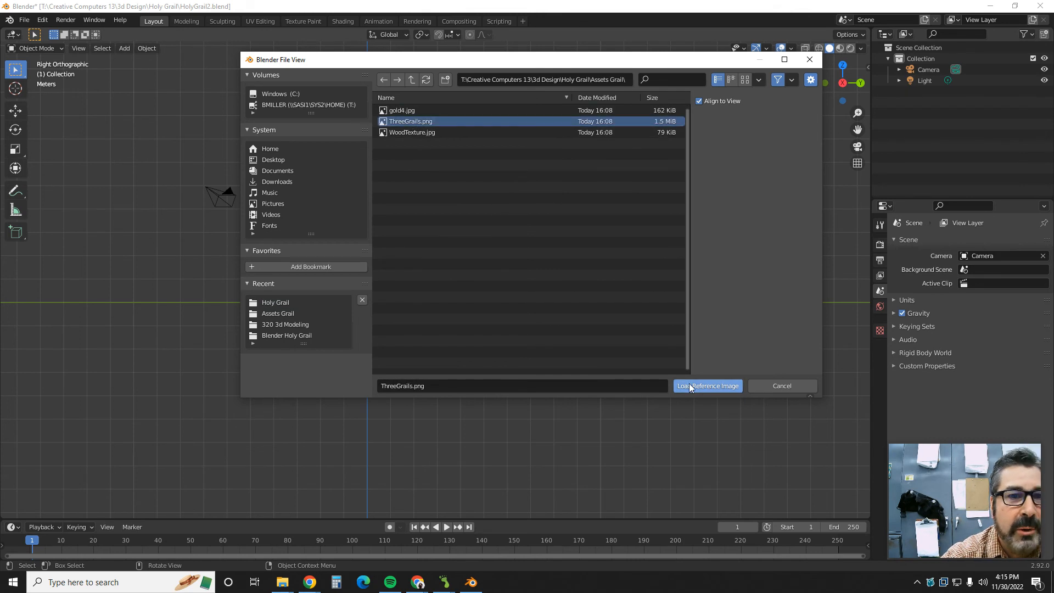
{"action": "left_click", "coordinate": [711, 386]}
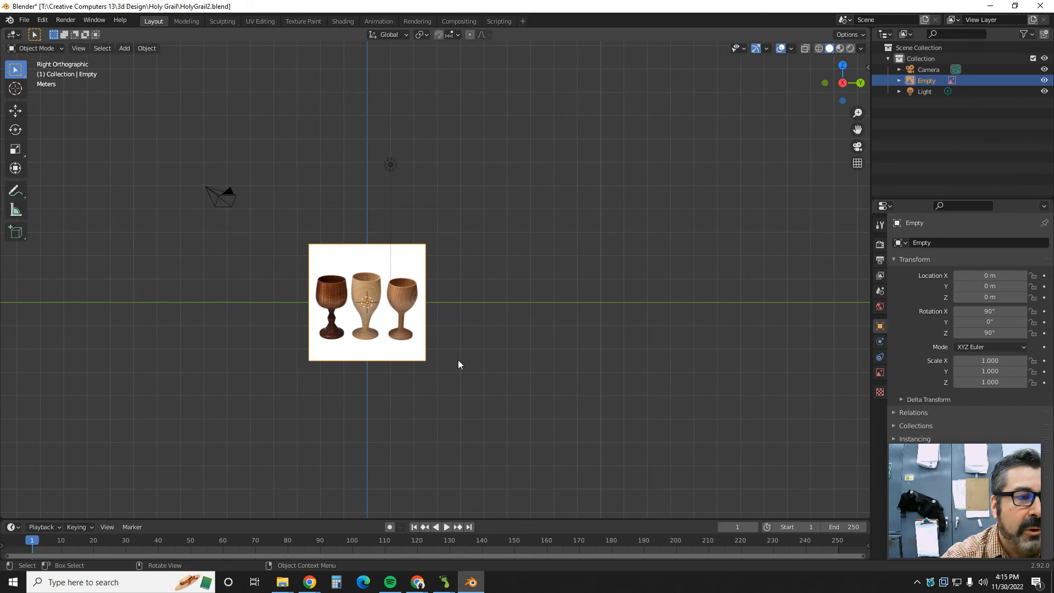
Look at the reference image at an angle, and frame it centred and enlarged in the right orthographic view
{"action": "scroll", "coordinate": [367, 380], "scroll_direction": "up", "scroll_amount": 4}
{"action": "mouse_move", "coordinate": [310, 461]}
{"action": "middle_mouse_down"}
{"action": "mouse_move", "coordinate": [346, 458]}
{"action": "mouse_move", "coordinate": [325, 459]}
{"action": "mouse_move", "coordinate": [330, 452]}
{"action": "middle_mouse_up"}
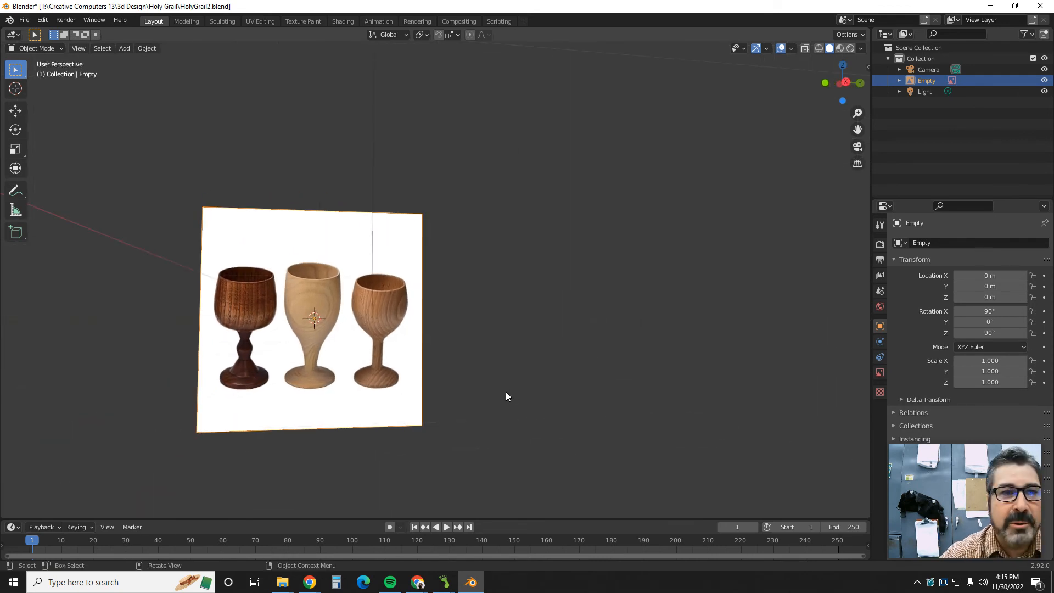
{"action": "left_click", "coordinate": [846, 82]}
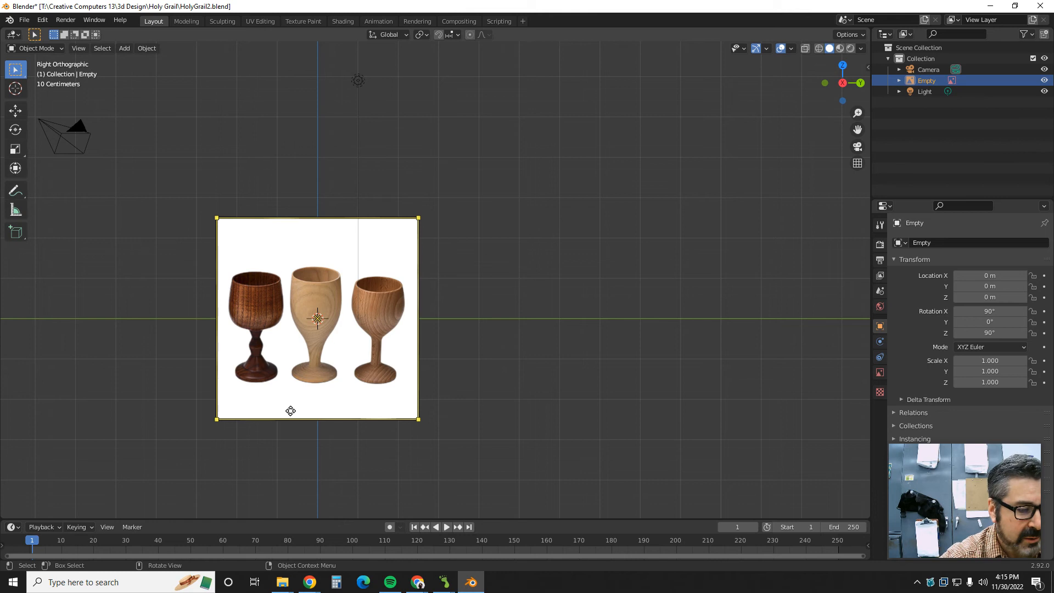
{"action": "middle_click_drag", "start_coordinate": [456, 412], "coordinate": [585, 369], "text": "shift"}
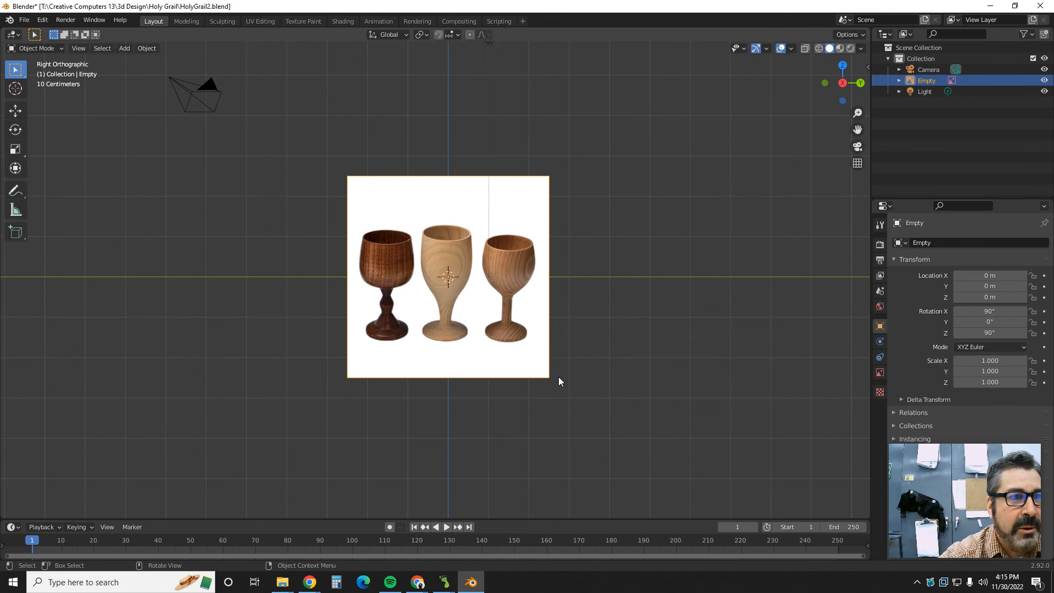
{"action": "scroll", "coordinate": [558, 381], "scroll_direction": "up", "scroll_amount": 1}
{"action": "scroll", "coordinate": [561, 381], "scroll_direction": "up", "scroll_amount": 1}
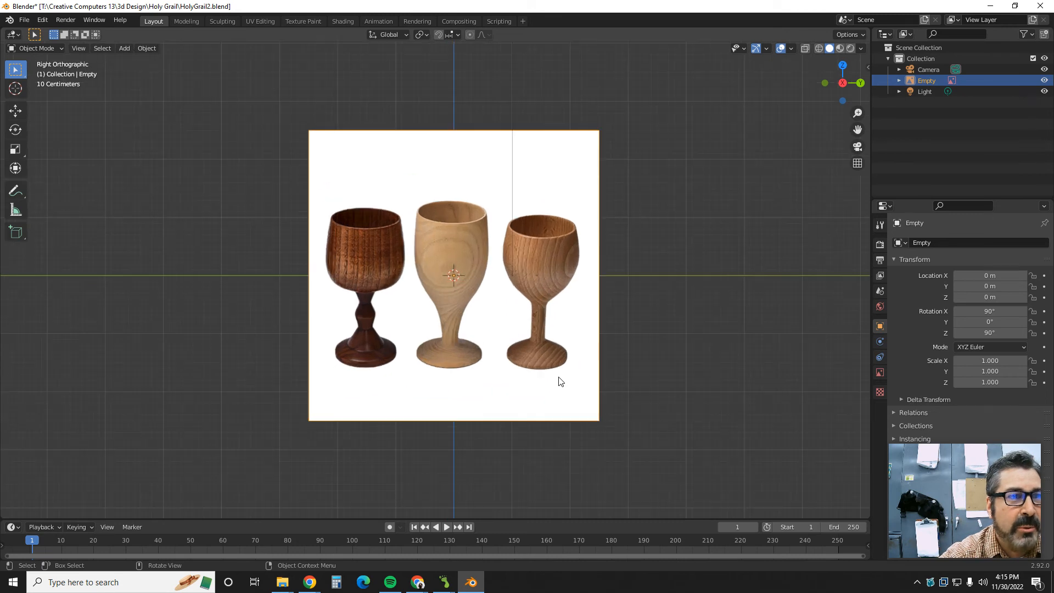
{"action": "scroll", "coordinate": [560, 382], "scroll_direction": "up", "scroll_amount": 1}
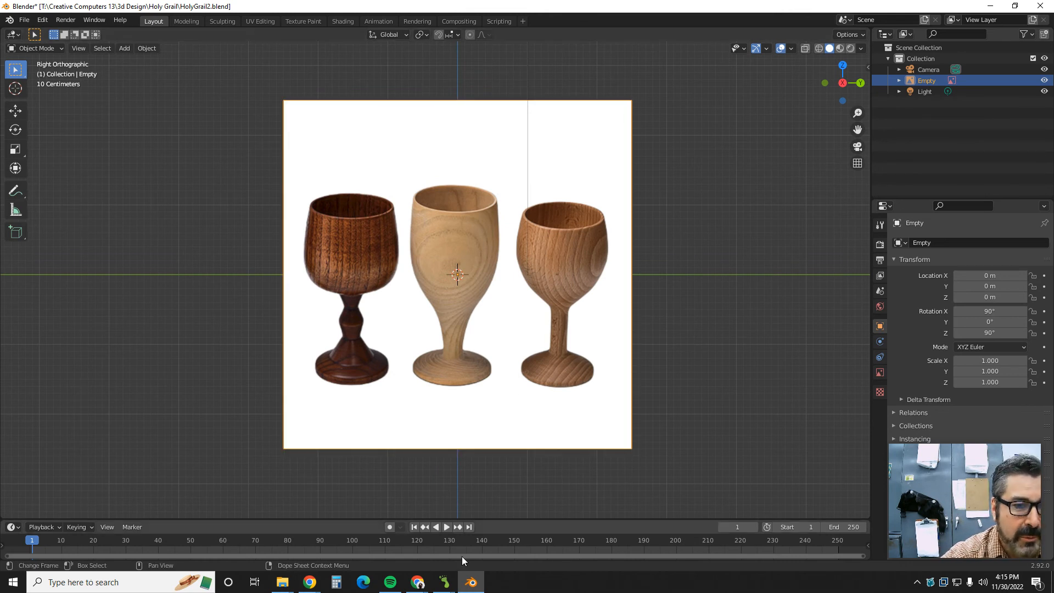
Advance the browser presentation to the Add Cylinder slide, read its instructions and return to Blender
{"action": "mouse_move", "coordinate": [418, 583]}
{"action": "left_click", "coordinate": [462, 519]}
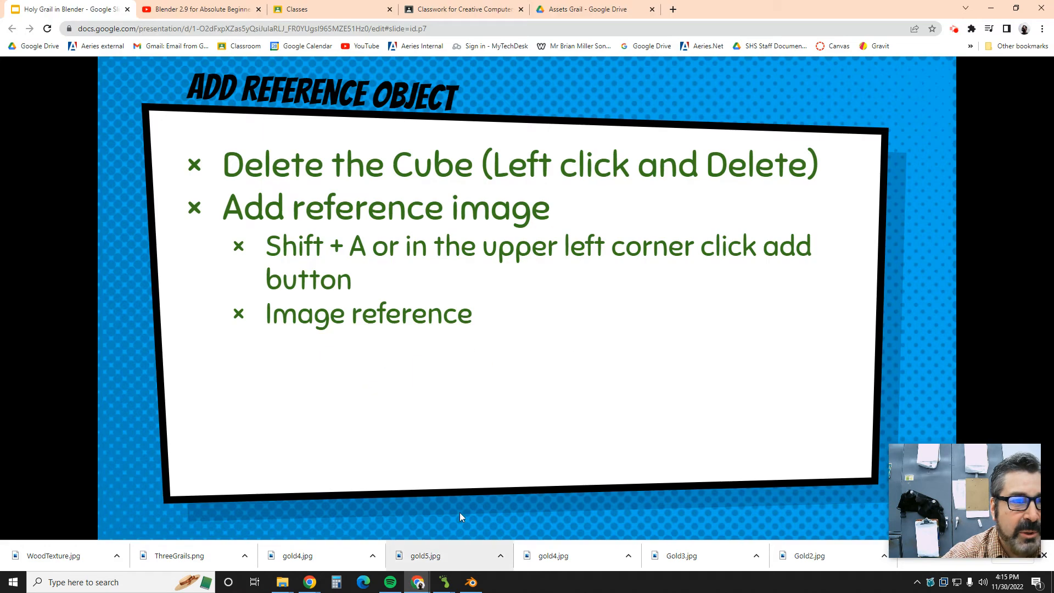
{"action": "left_click", "coordinate": [452, 386]}
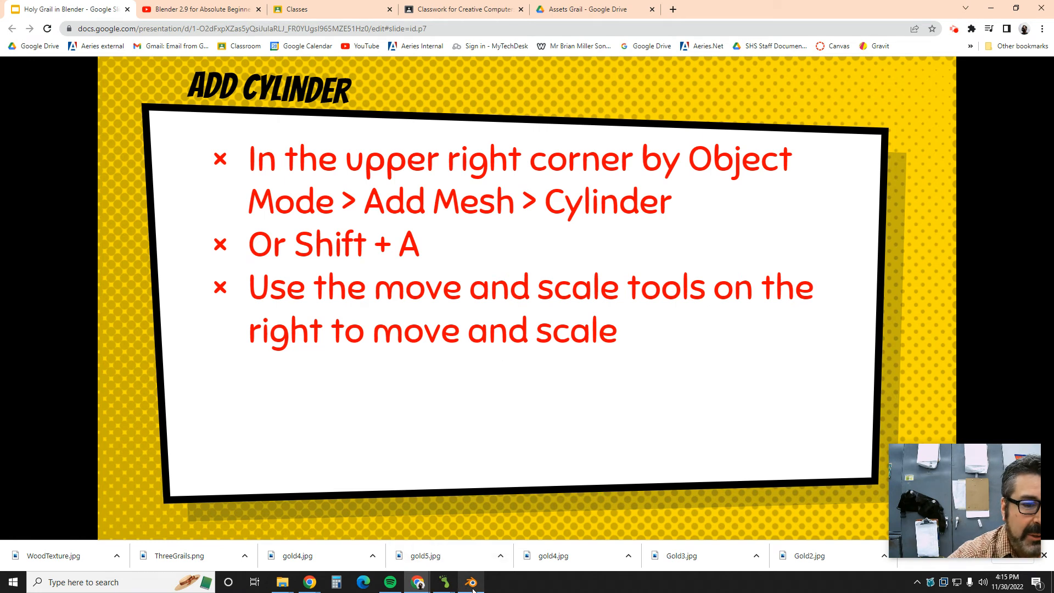
{"action": "left_click", "coordinate": [472, 583]}
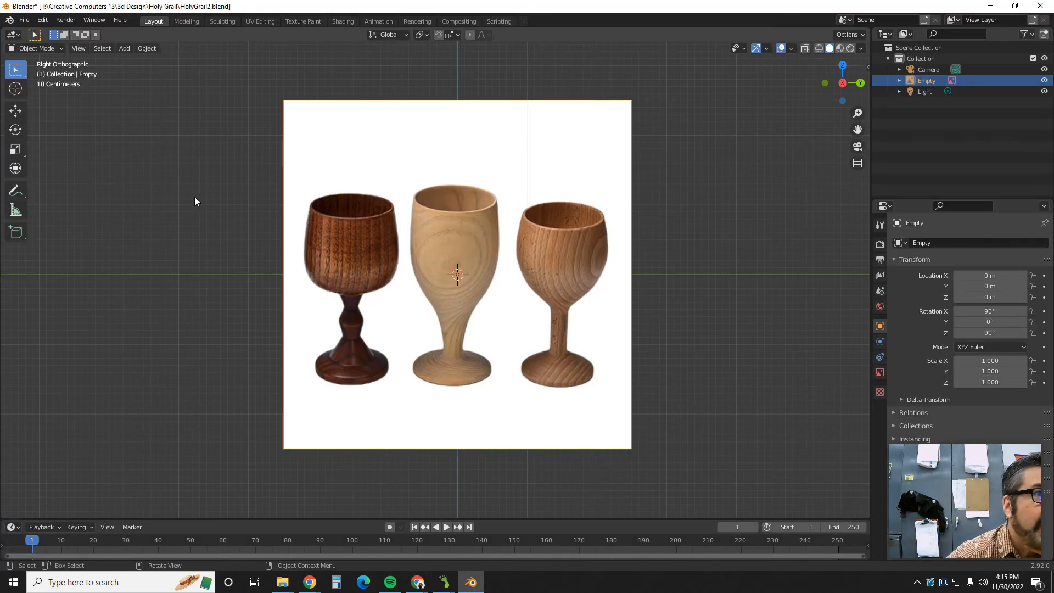
Add a mesh cylinder at the scene origin, in front of the three-grail reference image
{"action": "key", "text": "shift+a"}
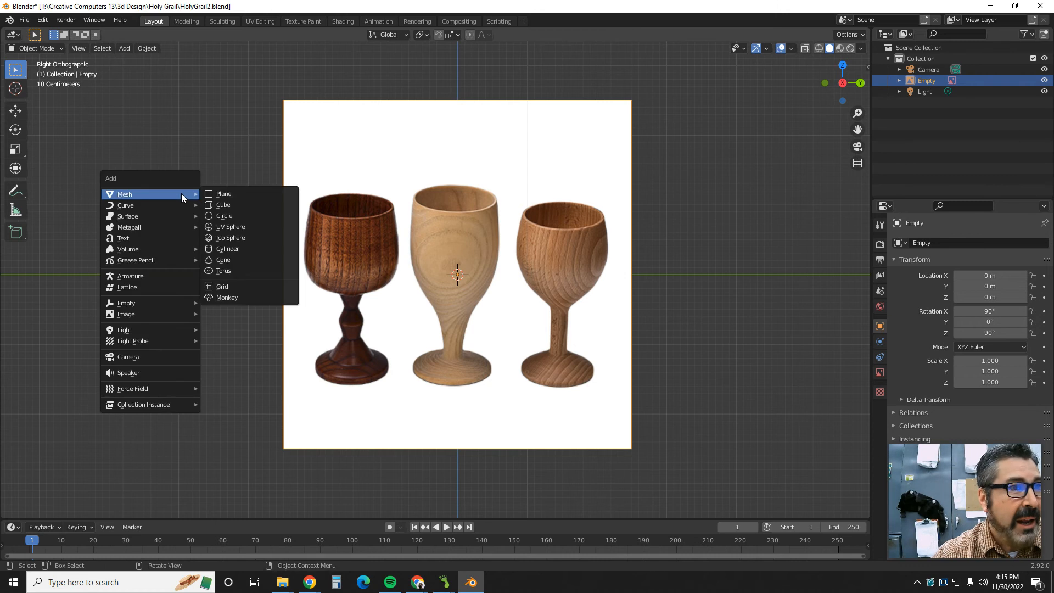
{"action": "left_click", "coordinate": [124, 48]}
{"action": "mouse_move", "coordinate": [137, 61]}
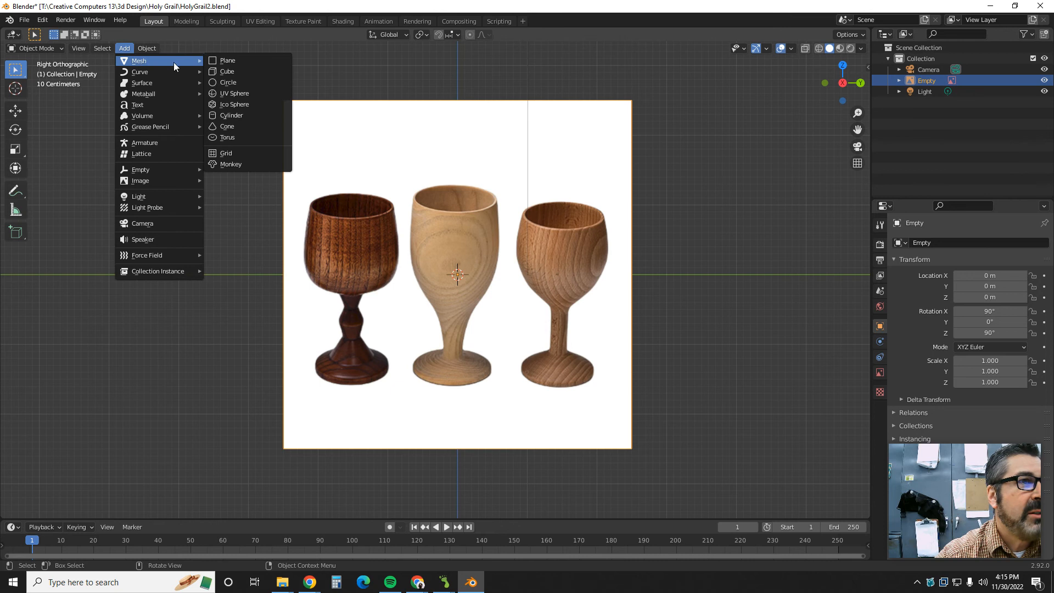
{"action": "left_click", "coordinate": [232, 115]}
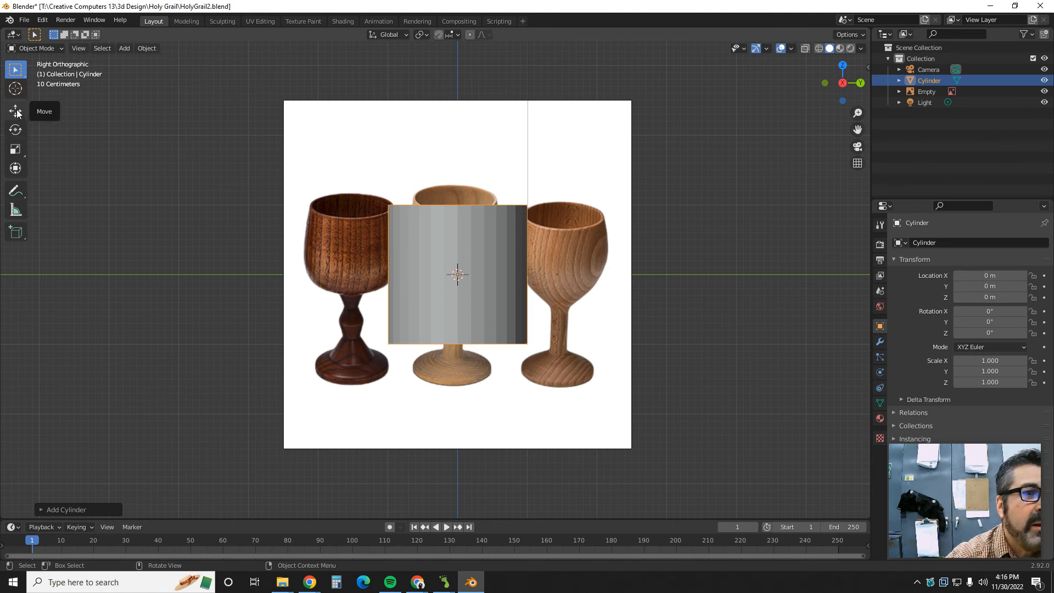
Stretch the cylinder to a Z scale of about 1.416, using wireframe shading to see the middle grail
{"action": "left_click", "coordinate": [15, 148]}
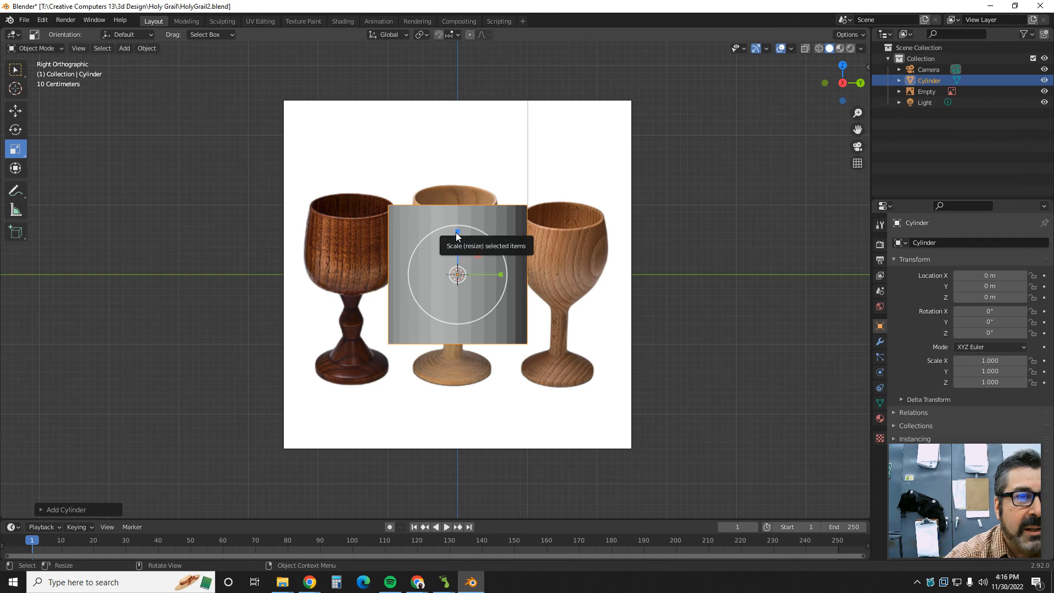
{"action": "left_click_drag", "start_coordinate": [457, 234], "coordinate": [458, 215]}
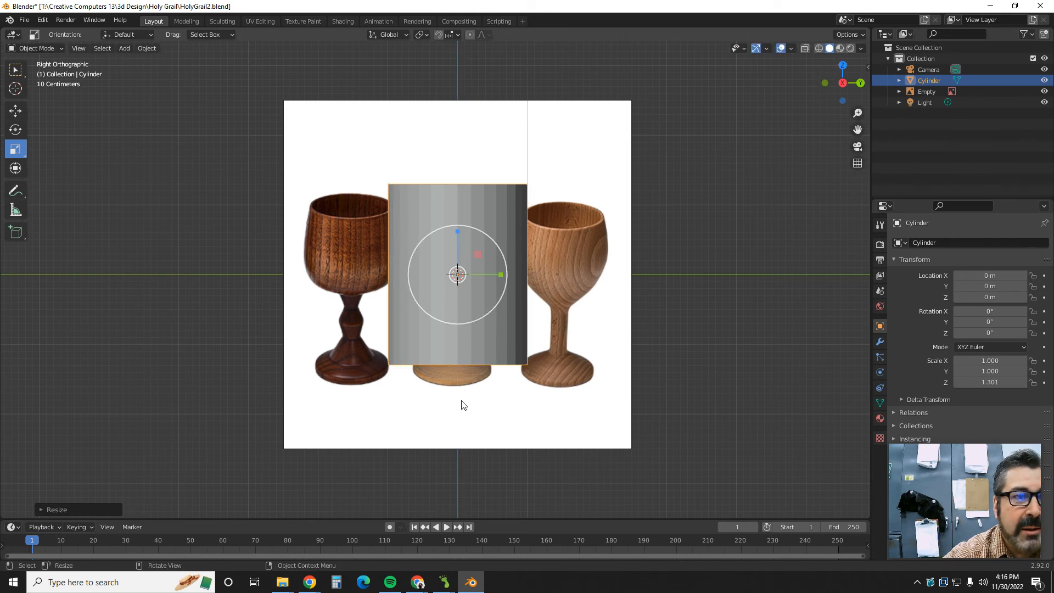
{"action": "left_click", "coordinate": [819, 48]}
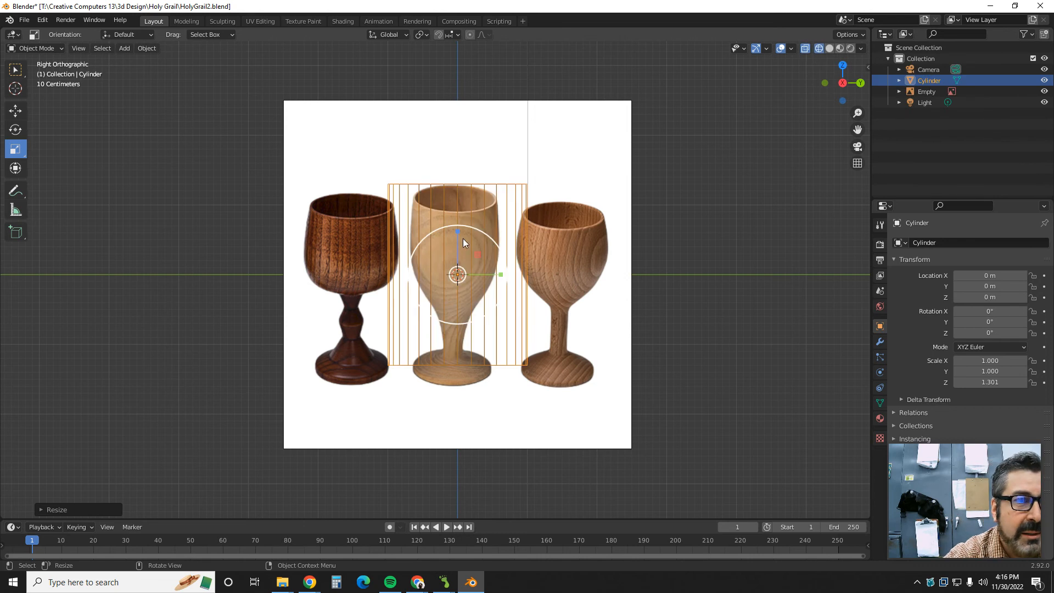
{"action": "left_click_drag", "start_coordinate": [459, 232], "coordinate": [453, 229]}
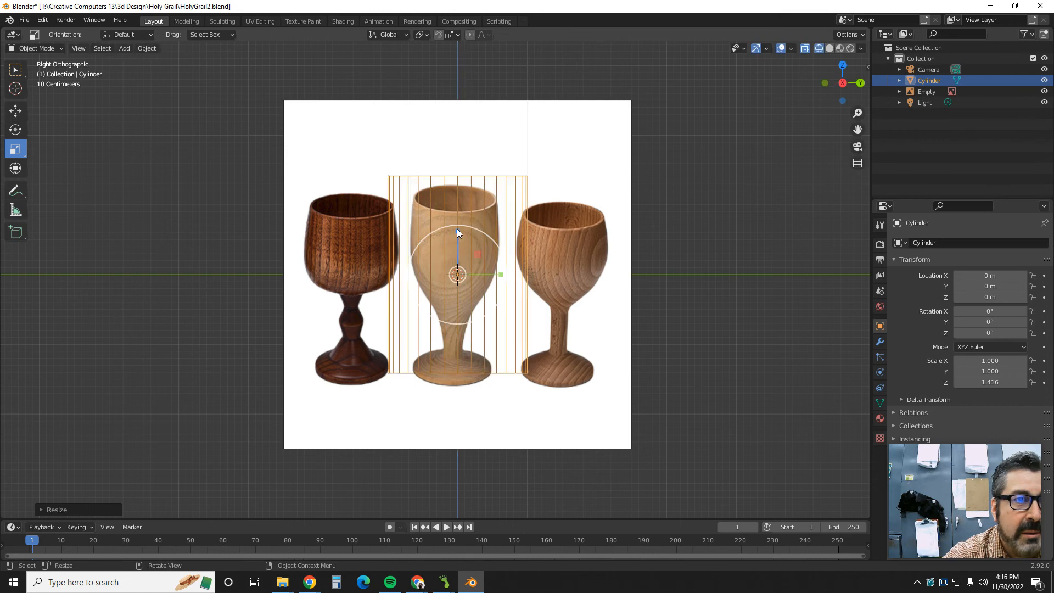
Lower the cylinder to about -0.11 m in Z and shorten it to a Z scale of about 1.248
{"action": "left_click", "coordinate": [17, 109]}
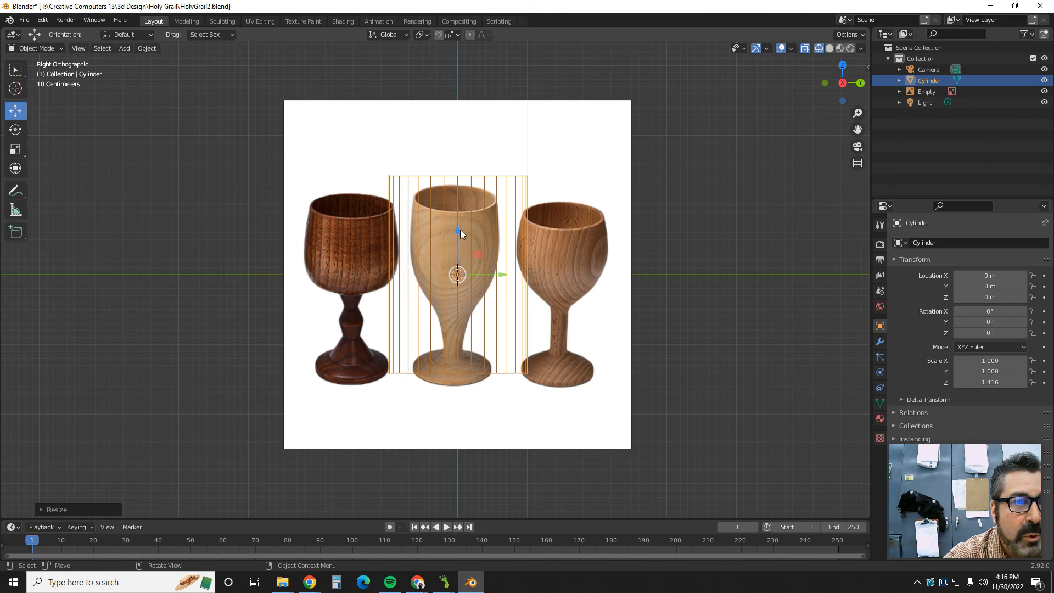
{"action": "left_click_drag", "start_coordinate": [457, 228], "coordinate": [456, 239]}
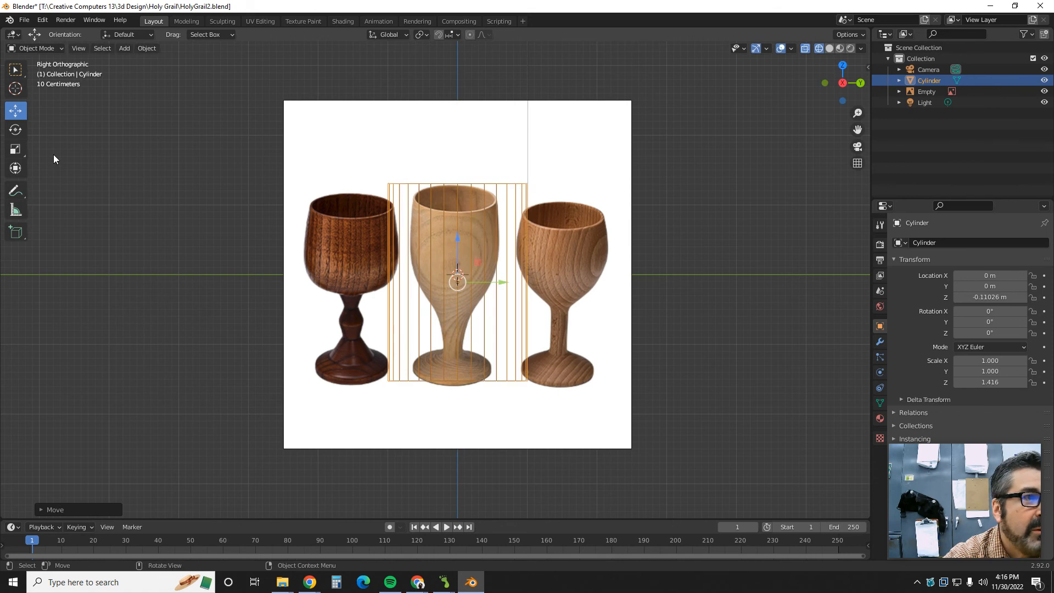
{"action": "left_click", "coordinate": [16, 152]}
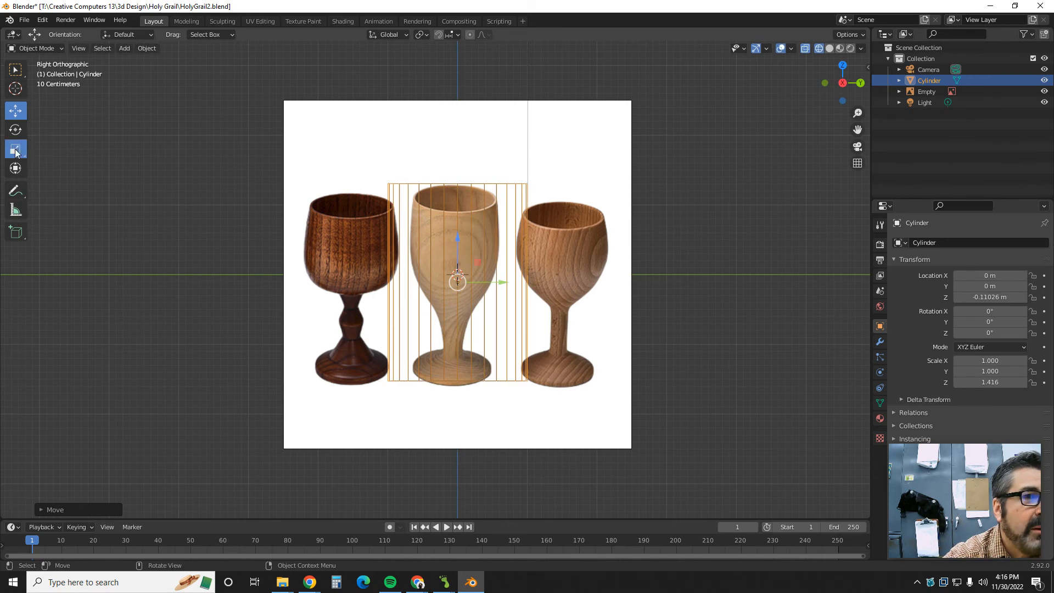
{"action": "left_click_drag", "start_coordinate": [457, 240], "coordinate": [465, 252]}
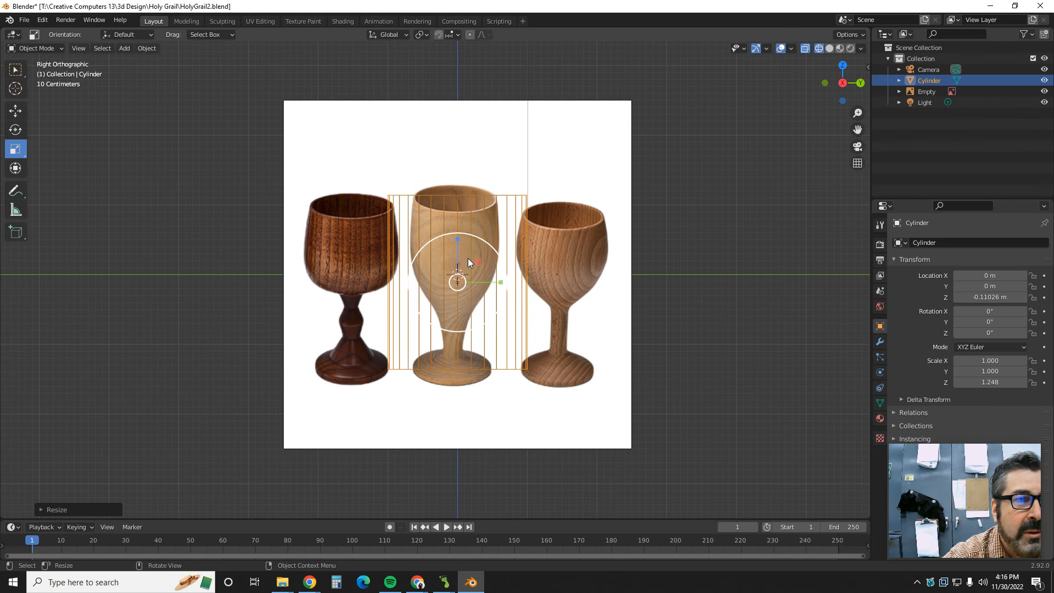
Narrow the cylinder to a Y scale of about 0.567 and shift it to about -0.087 m in Y over the middle grail
{"action": "left_click_drag", "start_coordinate": [501, 284], "coordinate": [478, 281]}
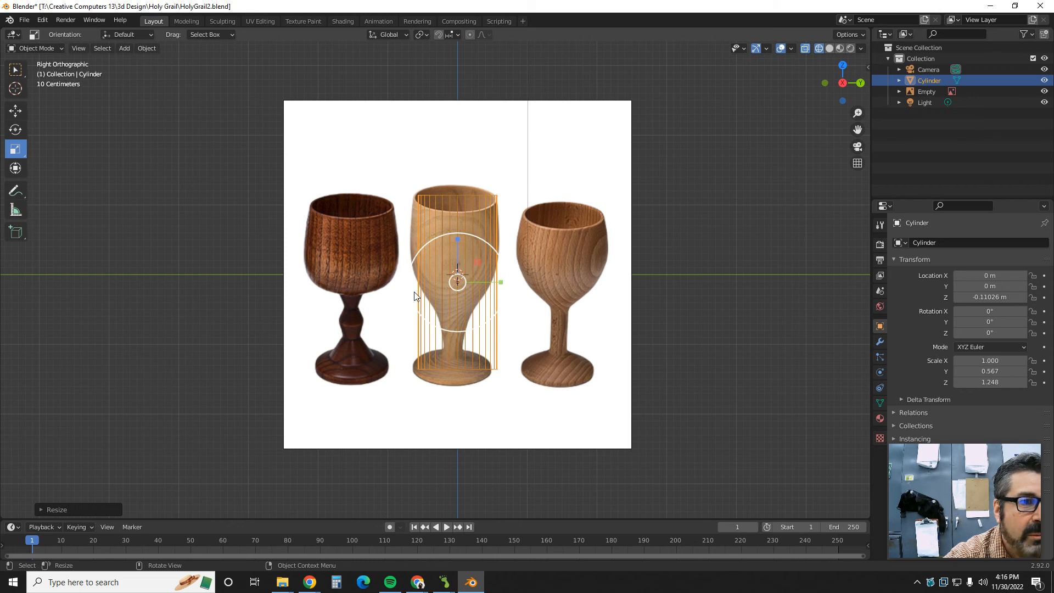
{"action": "left_click", "coordinate": [19, 114]}
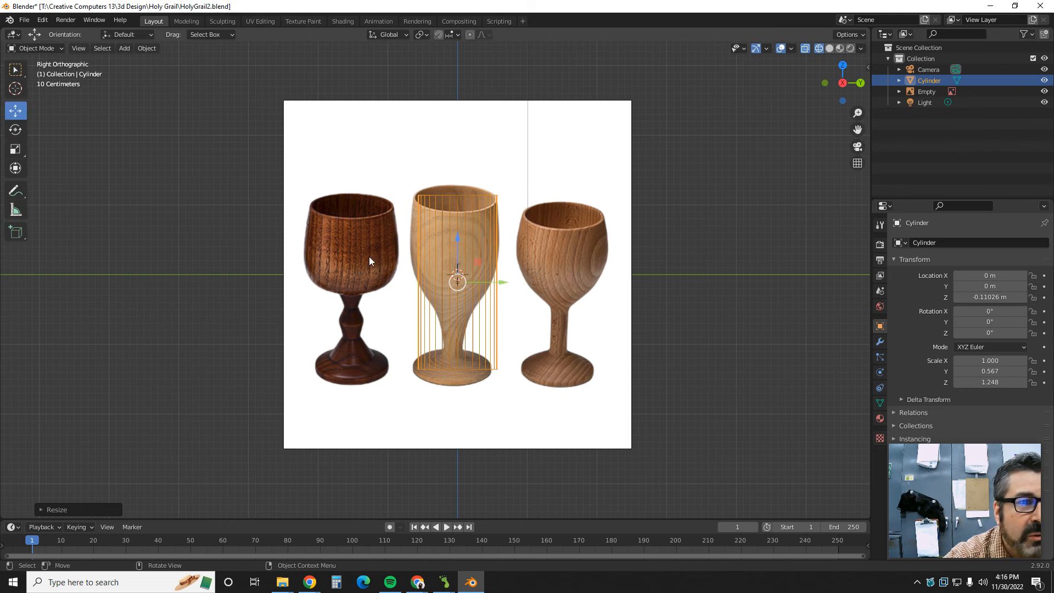
{"action": "left_click_drag", "start_coordinate": [502, 284], "coordinate": [491, 283]}
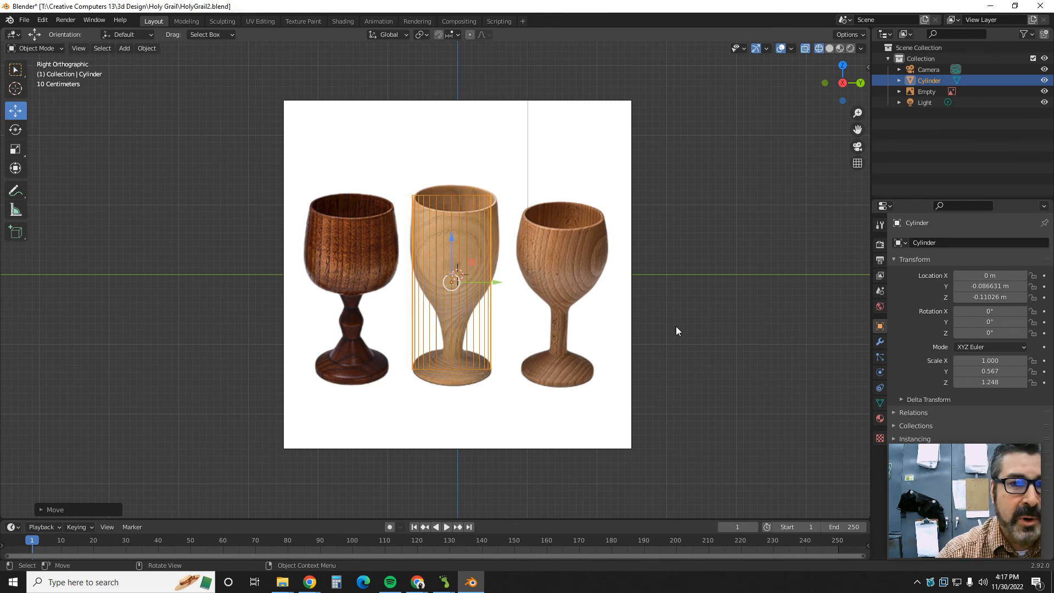
Scale the cylinder along X to about 0.635 to make its elliptical cross-section nearly round
{"action": "middle_click_drag", "start_coordinate": [678, 325], "coordinate": [605, 407]}
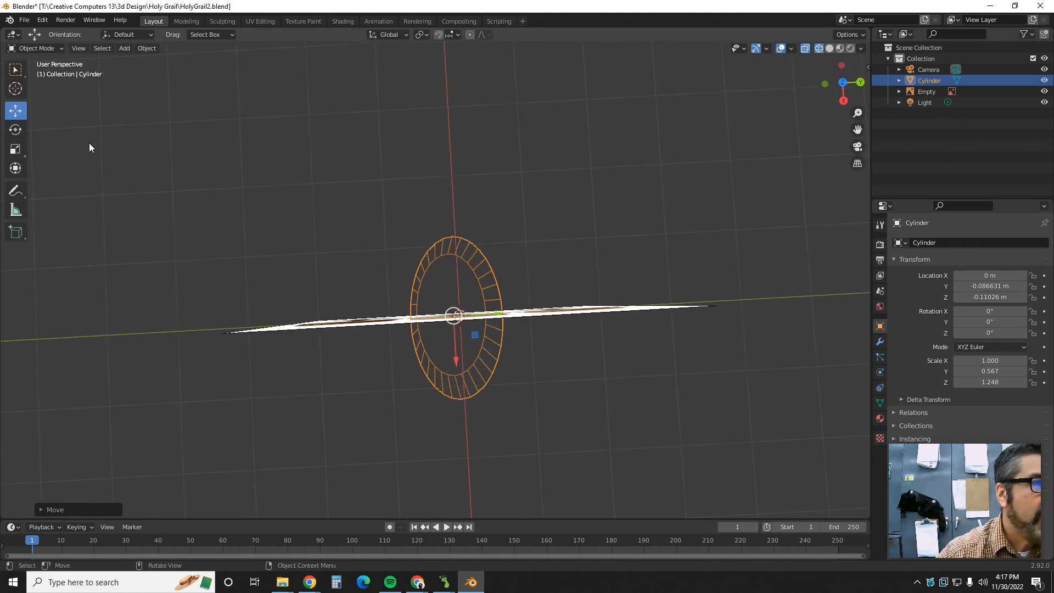
{"action": "left_click", "coordinate": [14, 150]}
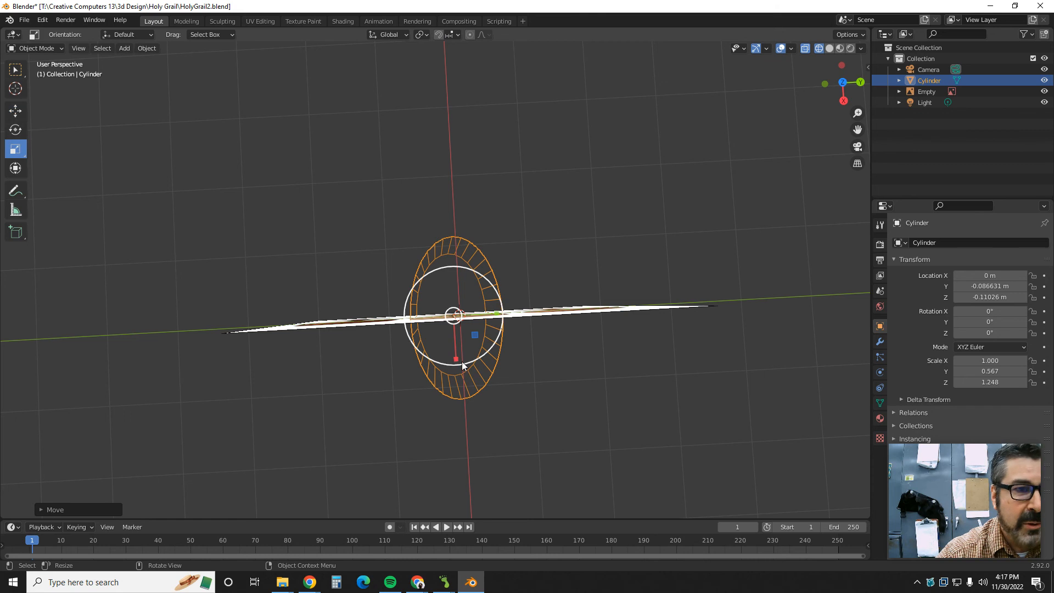
{"action": "left_click_drag", "start_coordinate": [457, 358], "coordinate": [465, 336]}
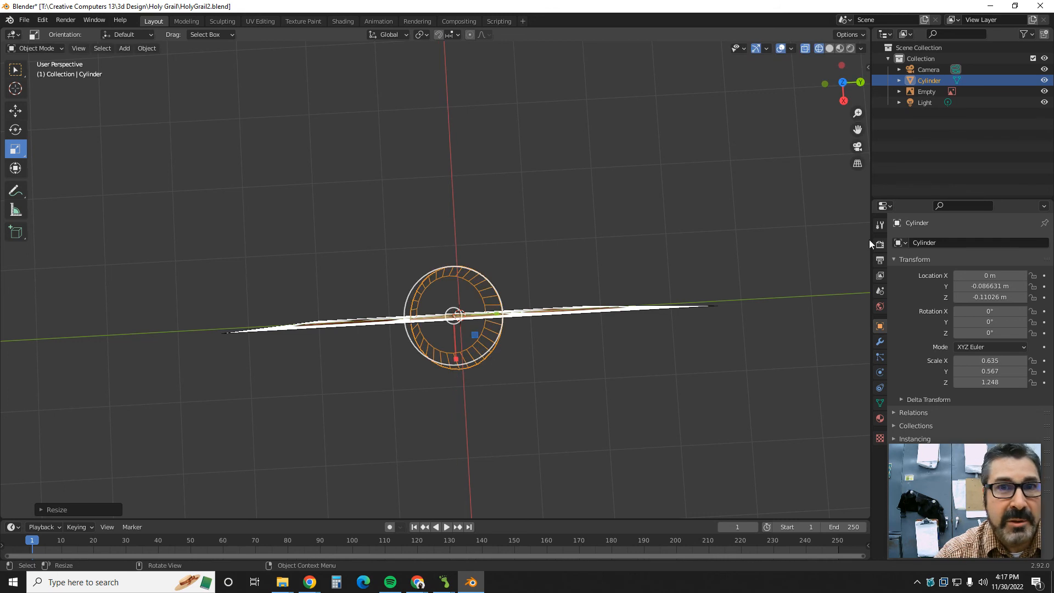
Check the cylinder in the bottom and right orthographic views, and compare it in solid and wireframe shading
{"action": "left_click_drag", "start_coordinate": [839, 85], "coordinate": [842, 88]}
{"action": "left_click", "coordinate": [840, 88]}
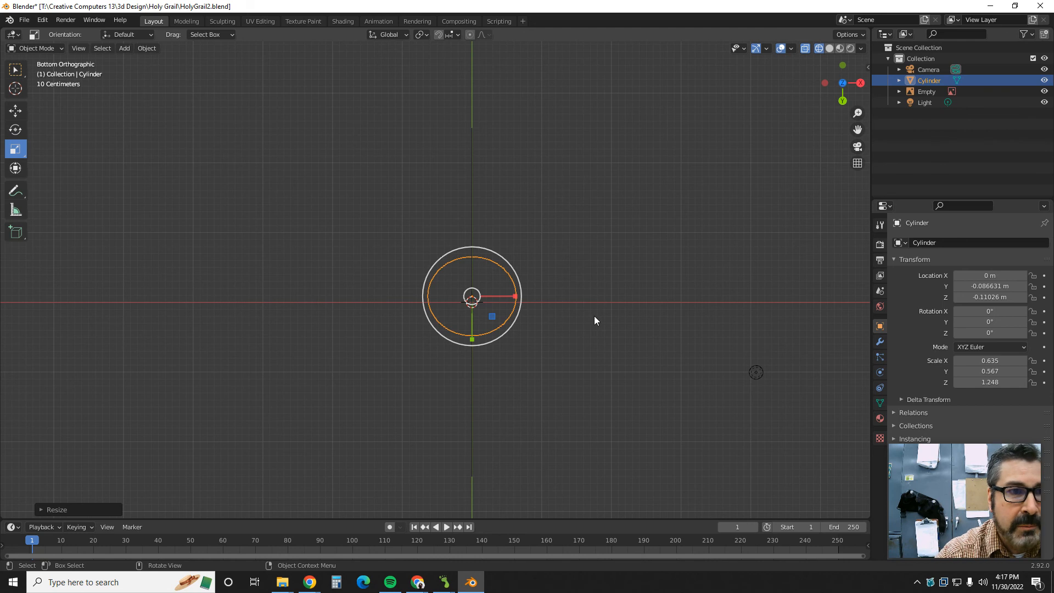
{"action": "left_click", "coordinate": [860, 83]}
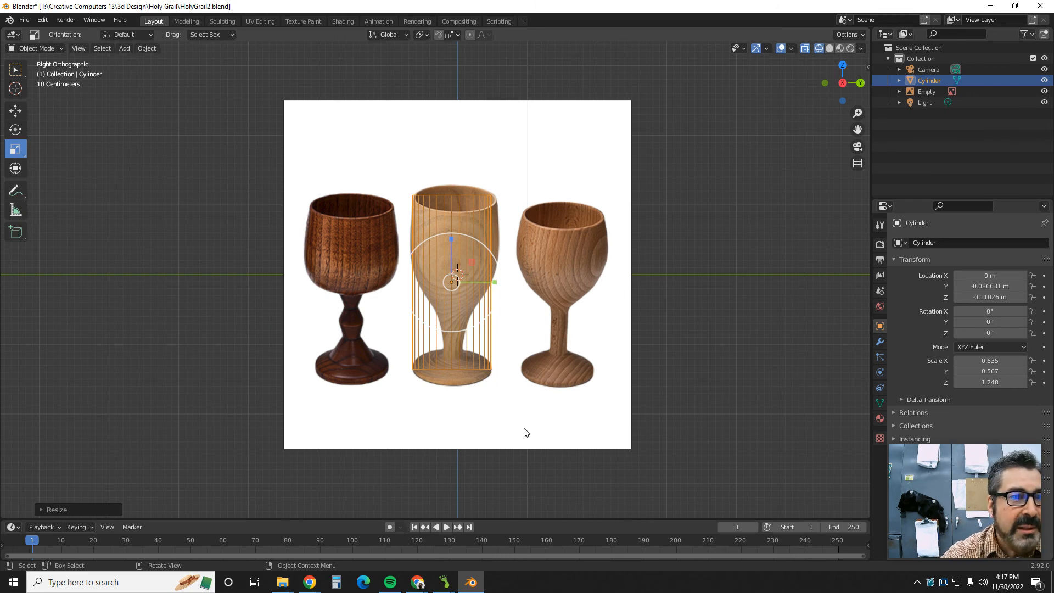
{"action": "left_click", "coordinate": [830, 48]}
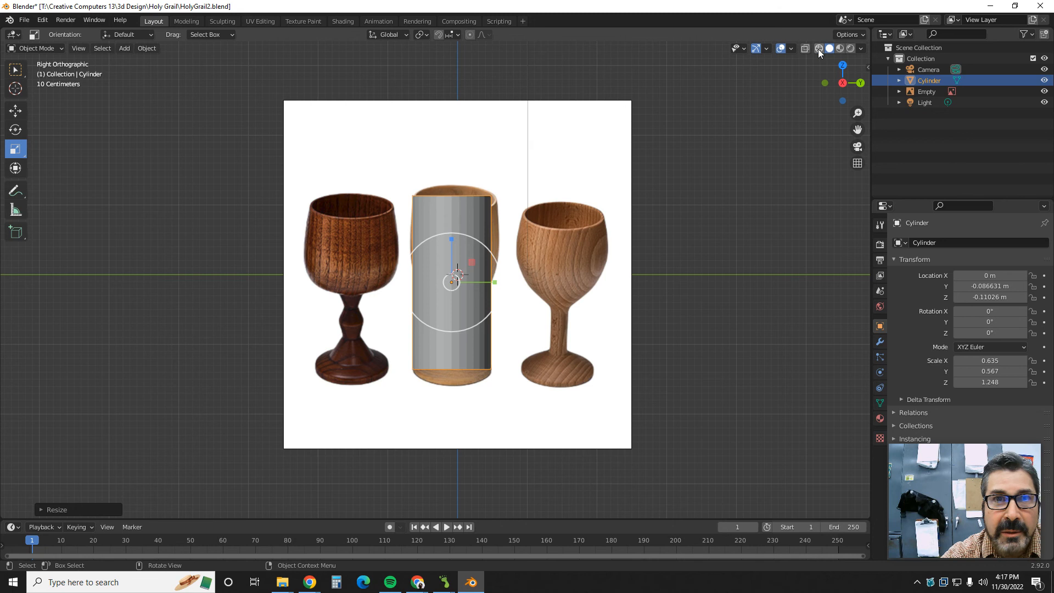
{"action": "left_click", "coordinate": [819, 48]}
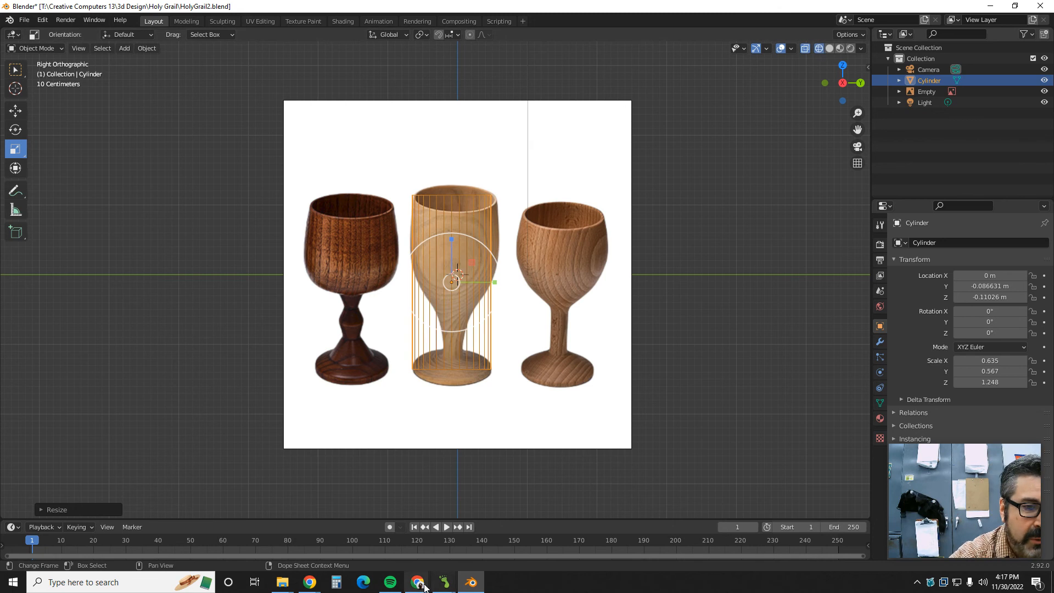
Advance the browser presentation to the Add a Second Layout slide, read its instructions and return to Blender
{"action": "mouse_move", "coordinate": [417, 581]}
{"action": "left_click", "coordinate": [466, 547]}
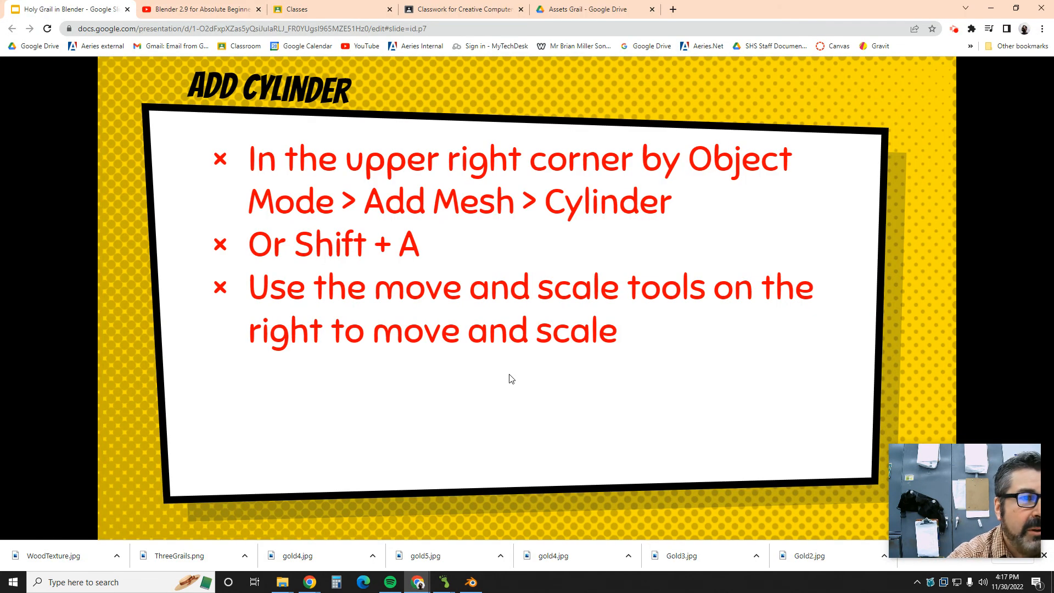
{"action": "left_click", "coordinate": [513, 384]}
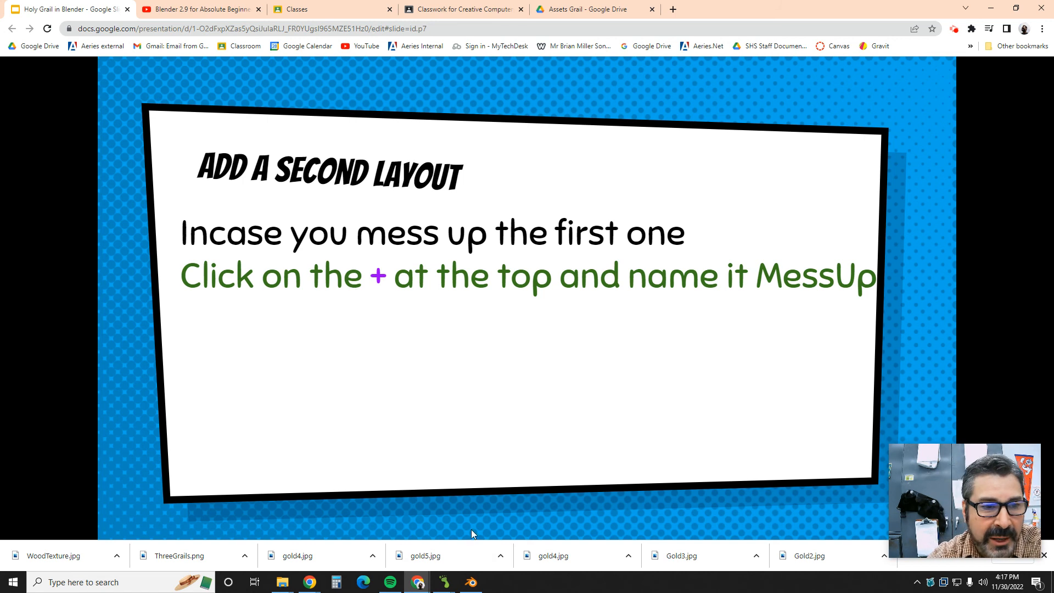
{"action": "left_click", "coordinate": [471, 583]}
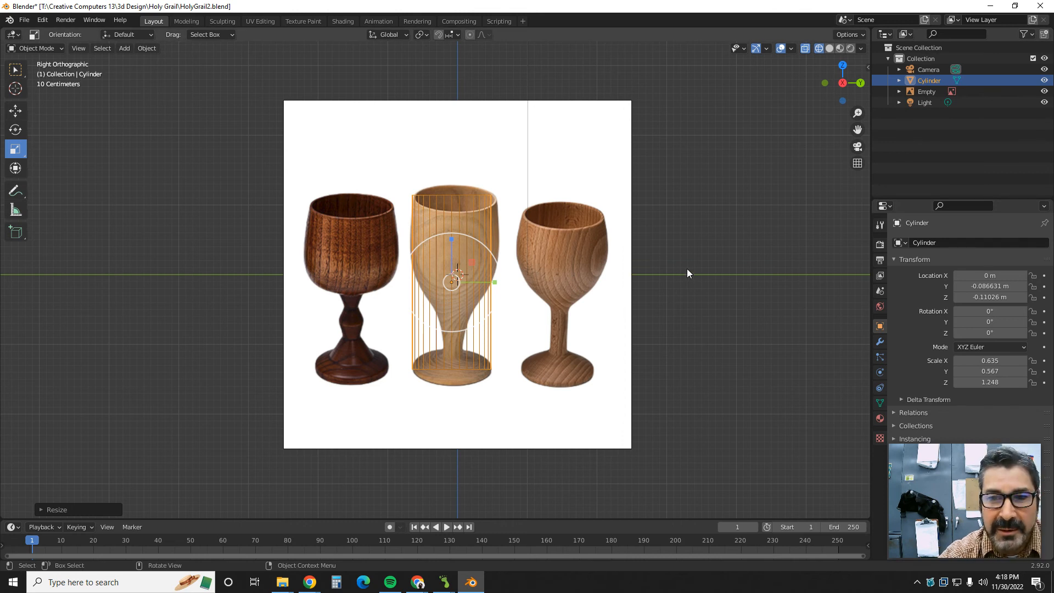
Add a second Layout workspace from the General workspace templates
{"action": "left_click", "coordinate": [523, 21]}
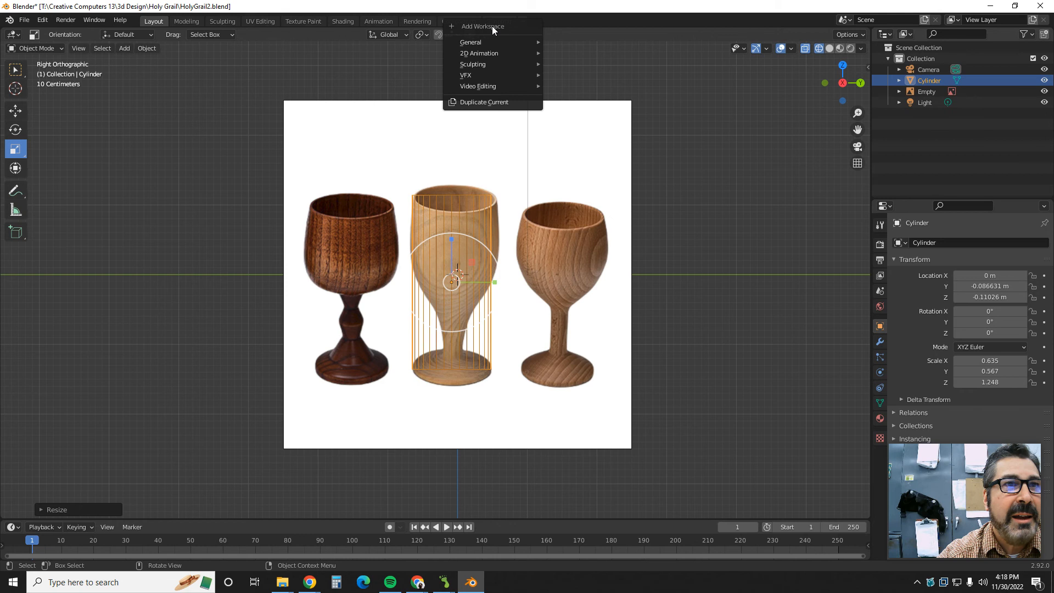
{"action": "mouse_move", "coordinate": [476, 41]}
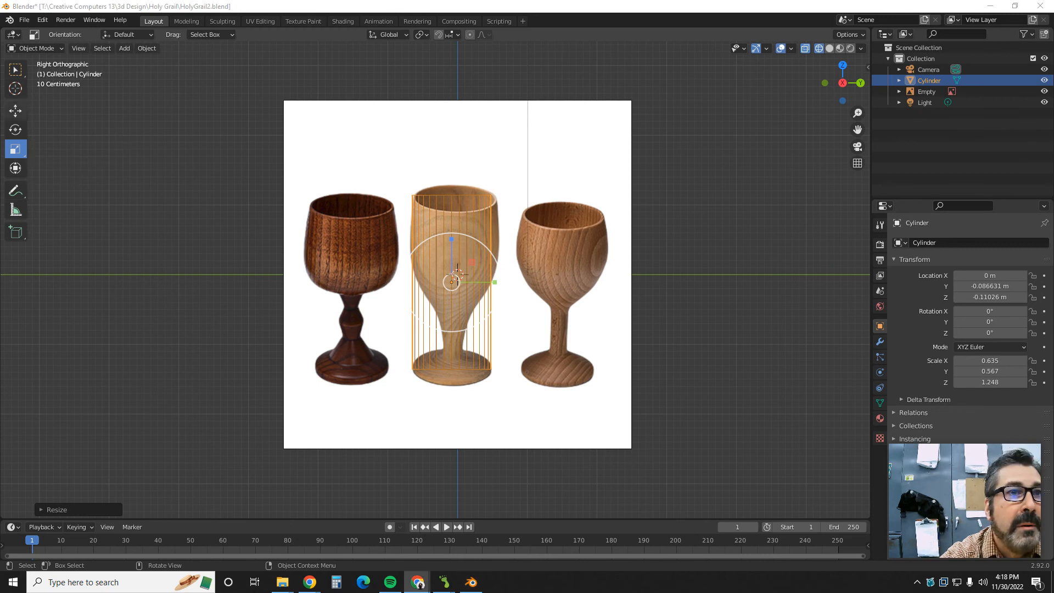
{"action": "left_click", "coordinate": [522, 22]}
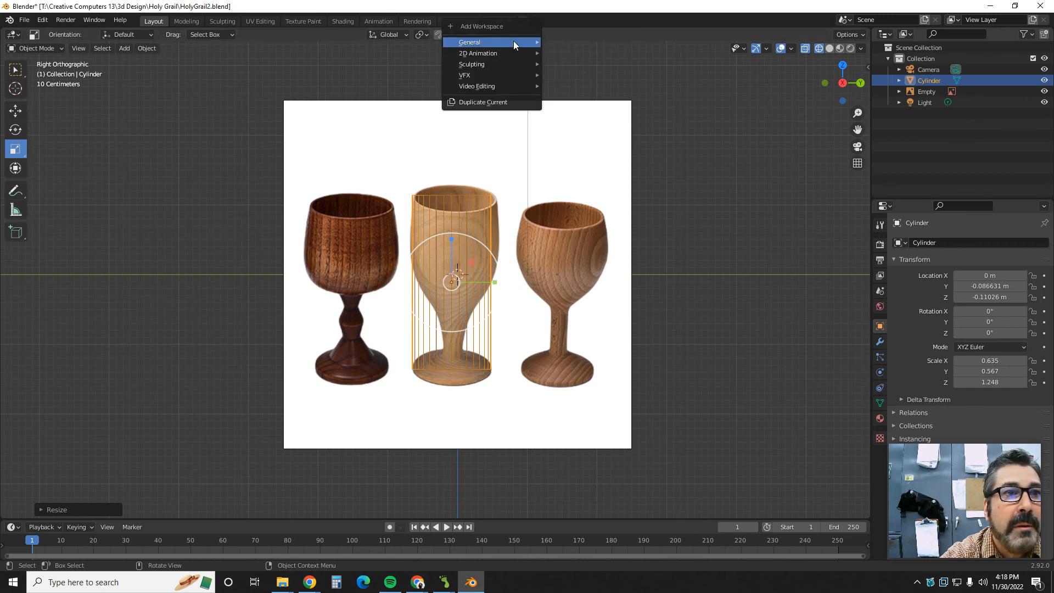
{"action": "mouse_move", "coordinate": [504, 45]}
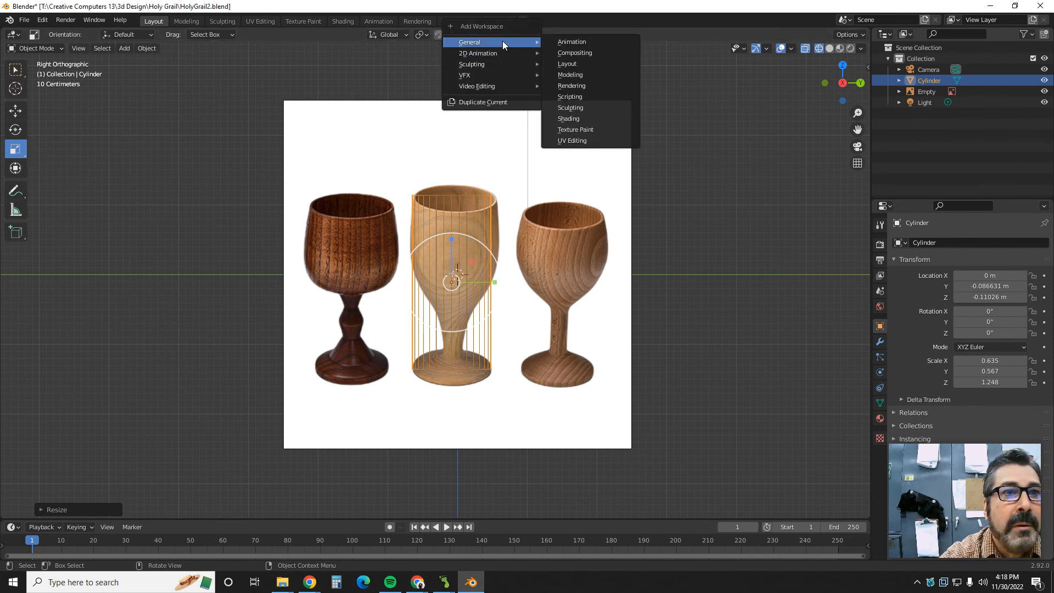
{"action": "left_click", "coordinate": [567, 64]}
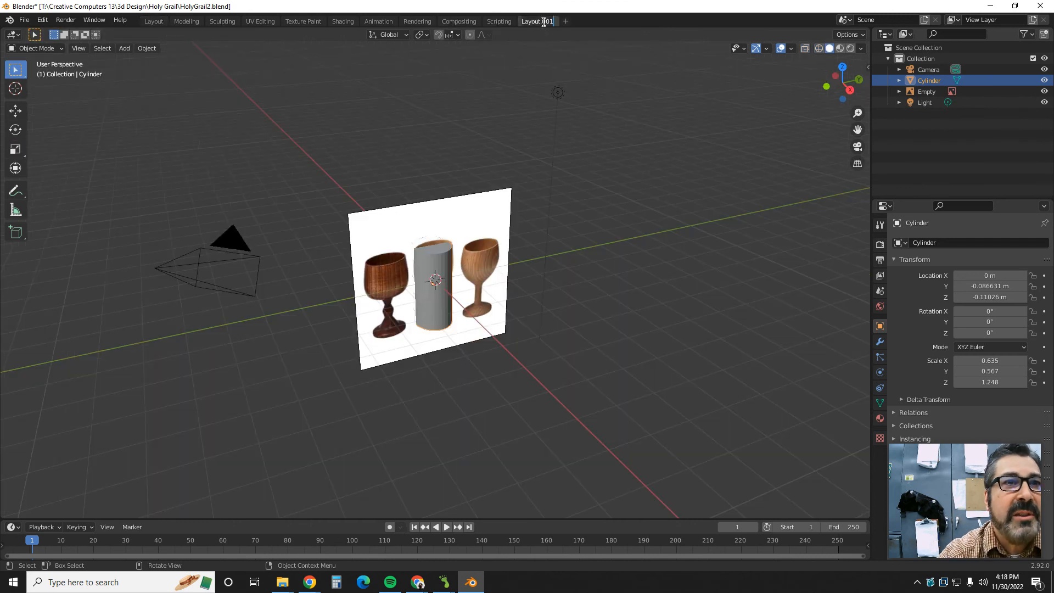
Rename the new workspace "InCase I mess Up", compare it with the original Layout workspace, and return to Layout
{"action": "double_click", "coordinate": [544, 21]}
{"action": "key", "text": "BackSpace"}
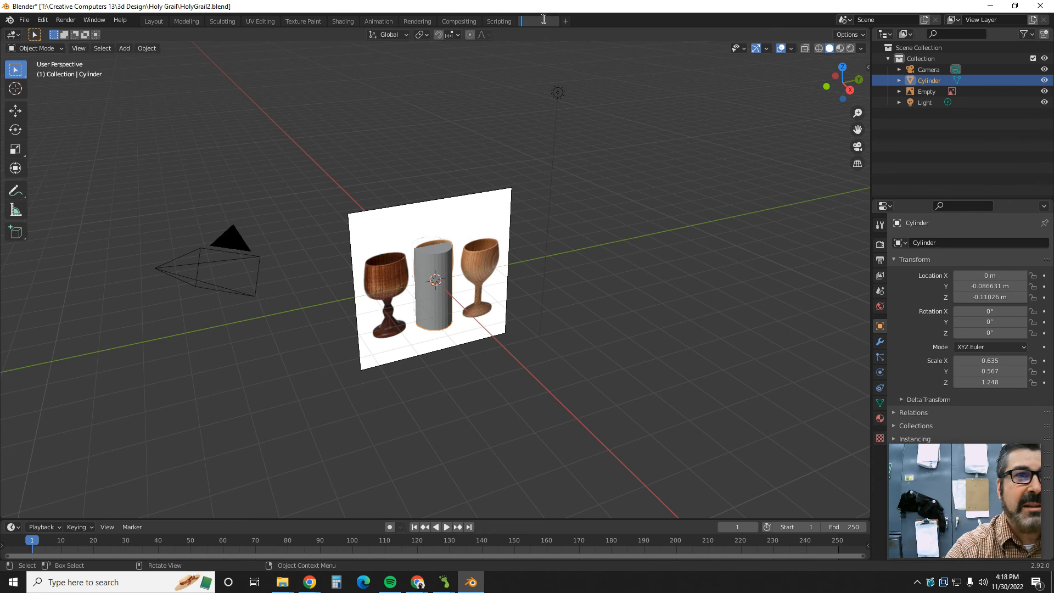
{"action": "type", "text": "InCa"}
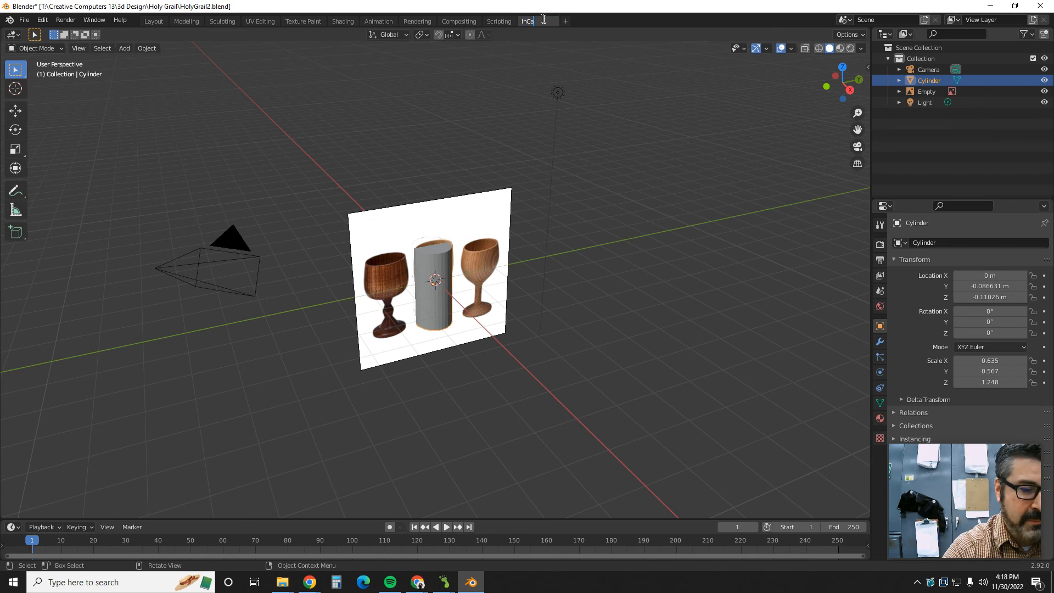
{"action": "type", "text": "se I m"}
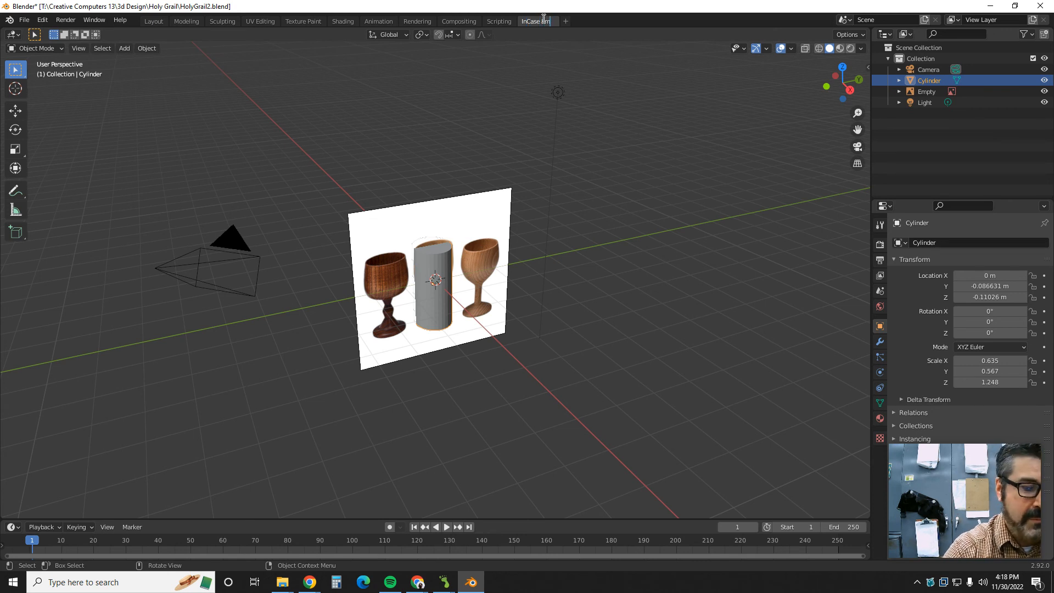
{"action": "type", "text": "ess Up"}
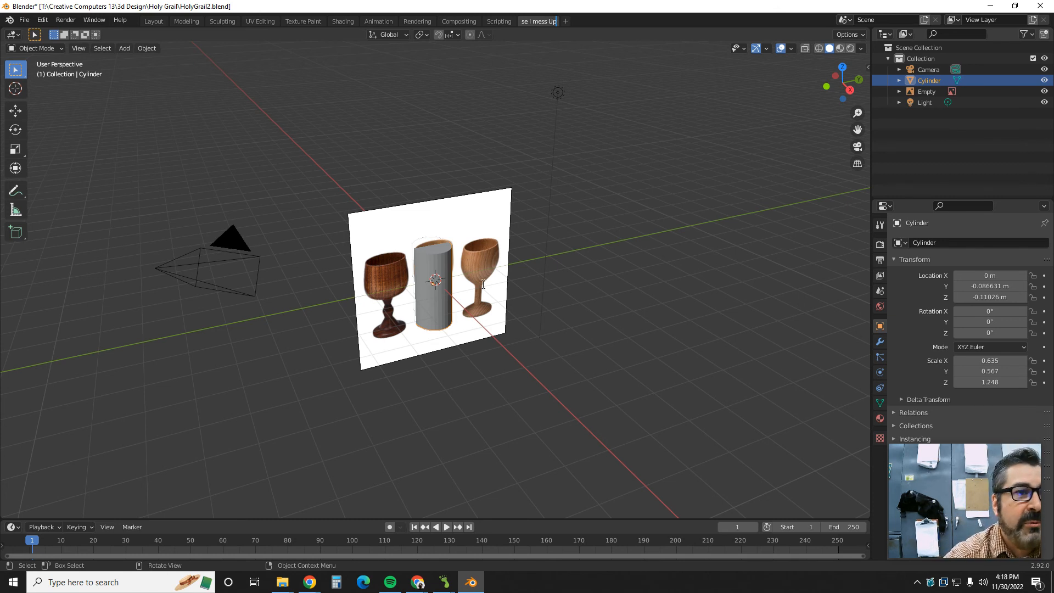
{"action": "left_click", "coordinate": [152, 22]}
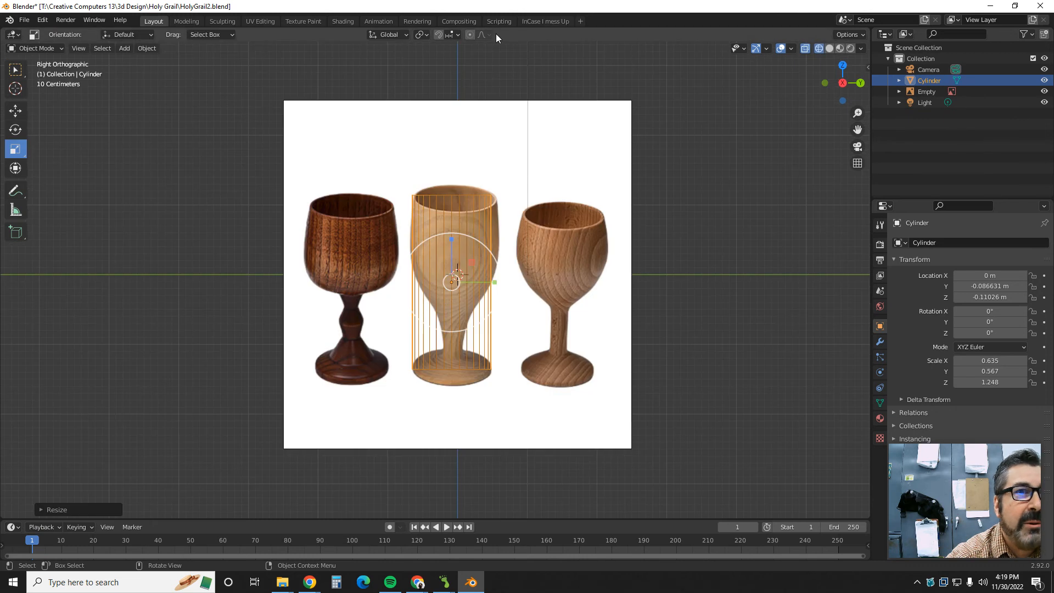
{"action": "left_click", "coordinate": [543, 21]}
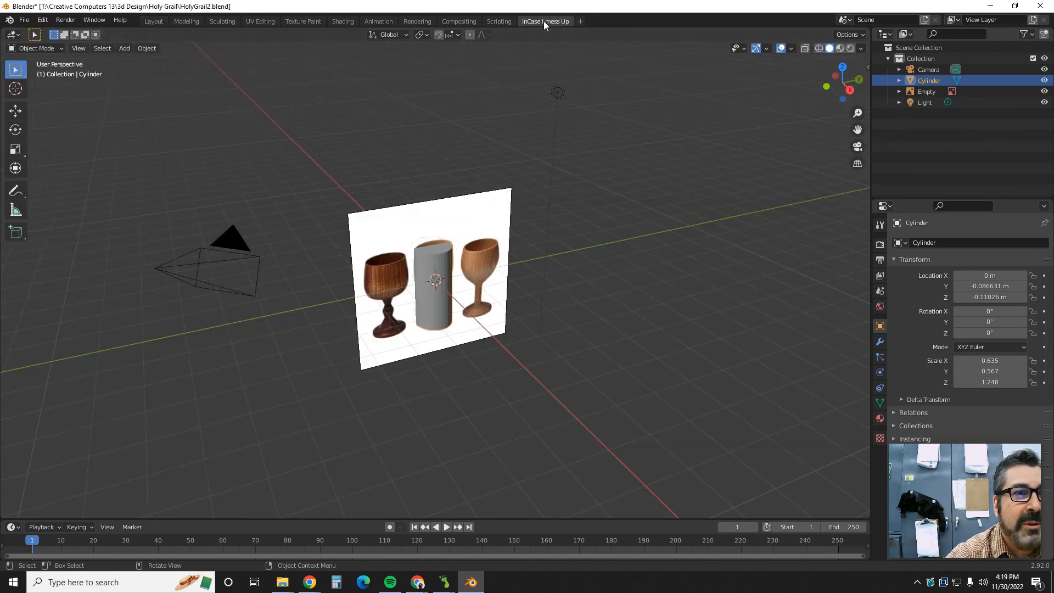
{"action": "left_click", "coordinate": [155, 21]}
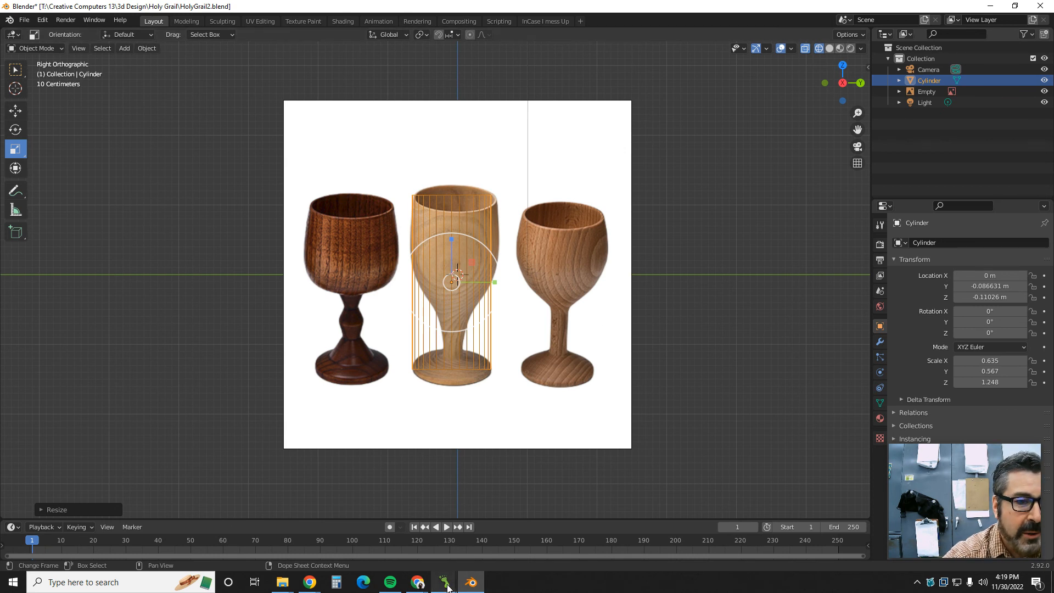
Advance the browser presentation to the Add Edge Loops slide, read its instructions and return to Blender
{"action": "mouse_move", "coordinate": [421, 587]}
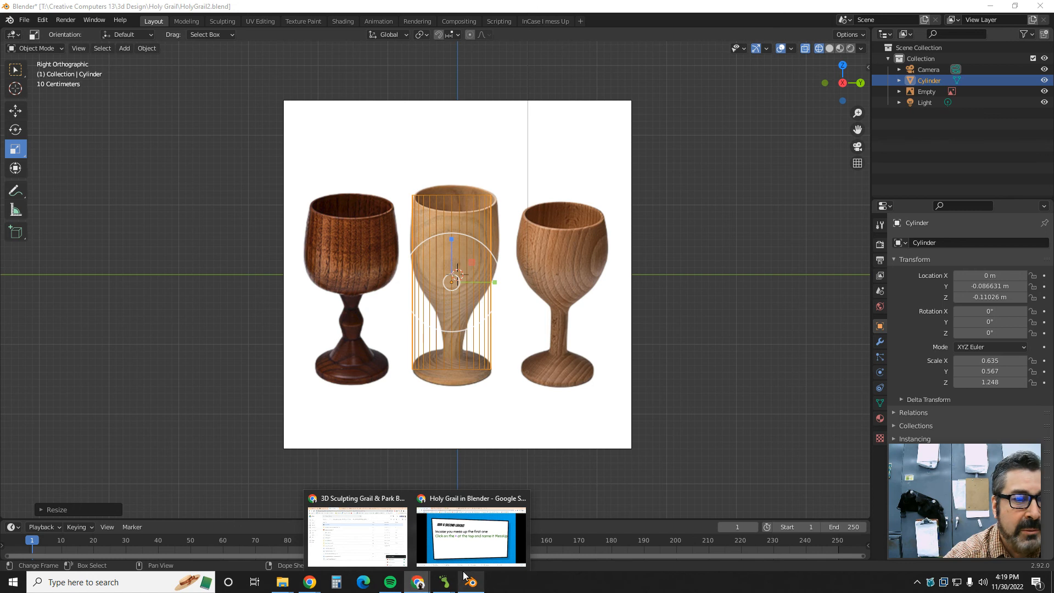
{"action": "left_click", "coordinate": [467, 554]}
{"action": "left_click", "coordinate": [450, 370]}
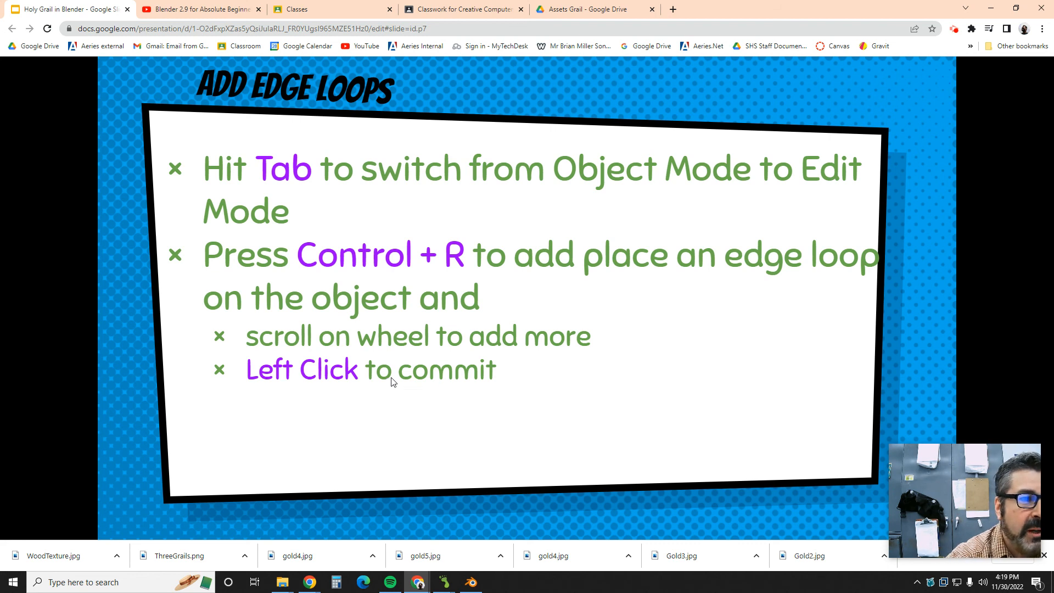
{"action": "left_click", "coordinate": [471, 584]}
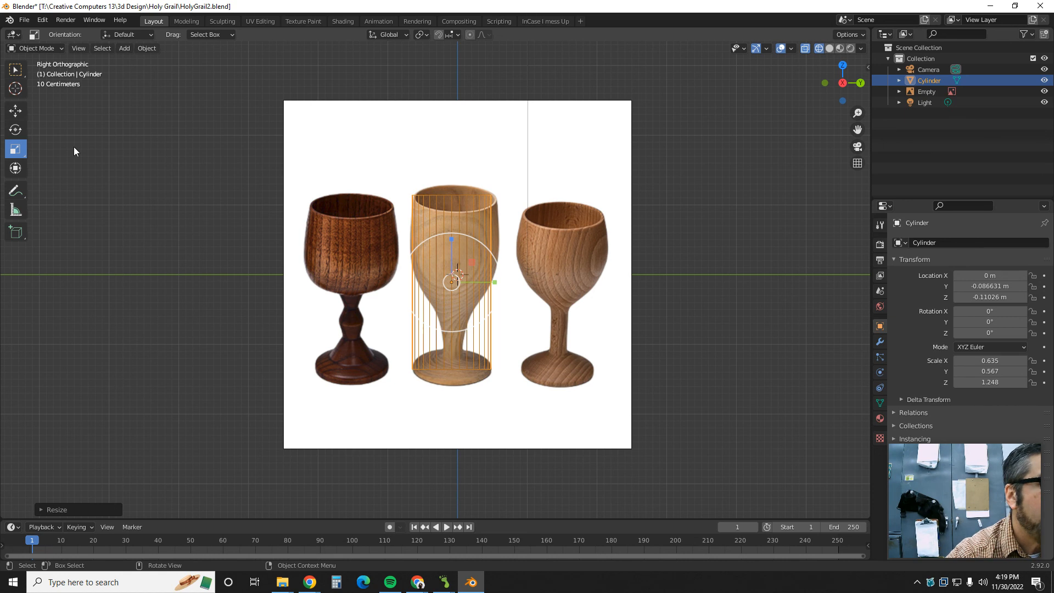
Switch the selected cylinder from Object Mode to Edit Mode
{"action": "left_click", "coordinate": [58, 48]}
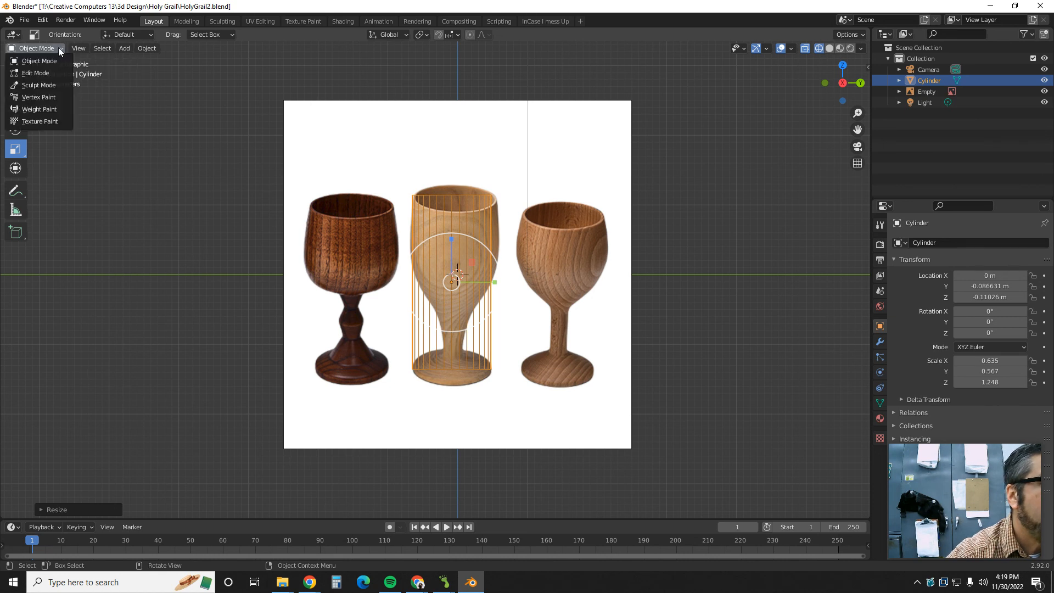
{"action": "left_click", "coordinate": [41, 75]}
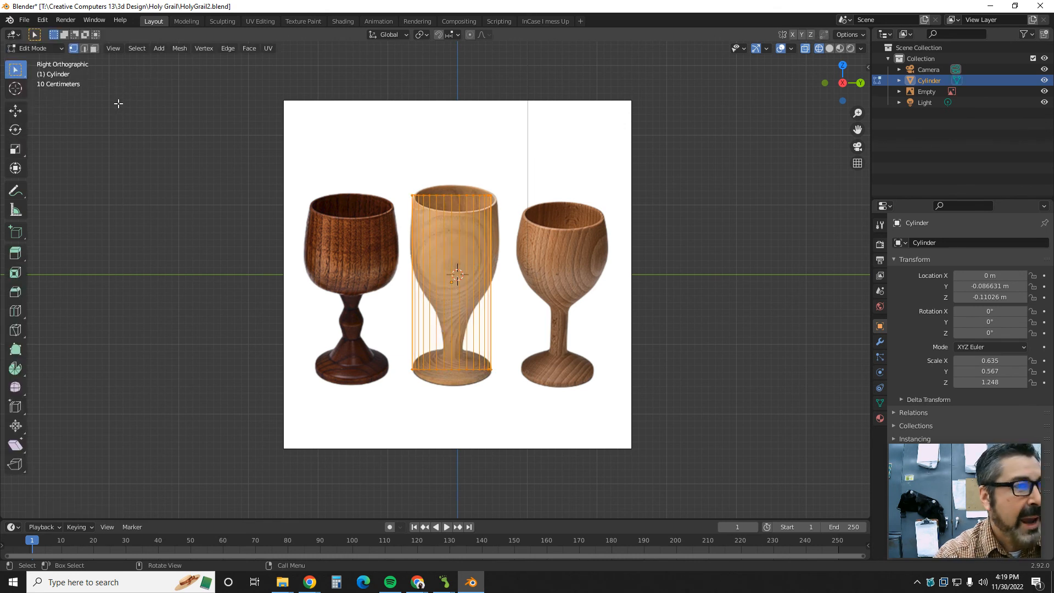
{"action": "key", "text": "Tab"}
{"action": "key", "text": "Tab"}
{"action": "key", "text": "Tab"}
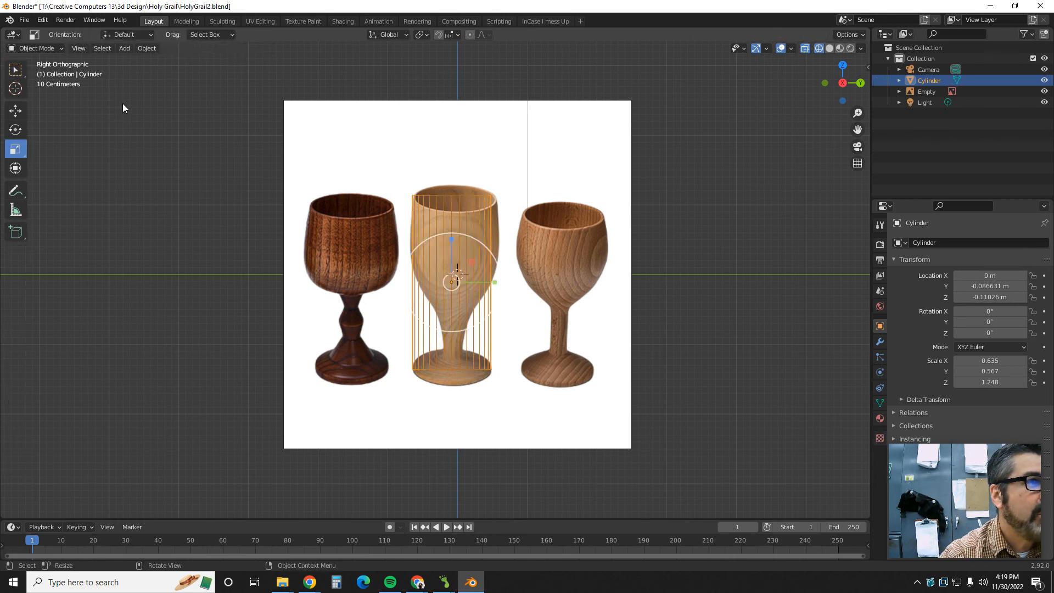
{"action": "key", "text": "Tab"}
{"action": "key", "text": "Tab"}
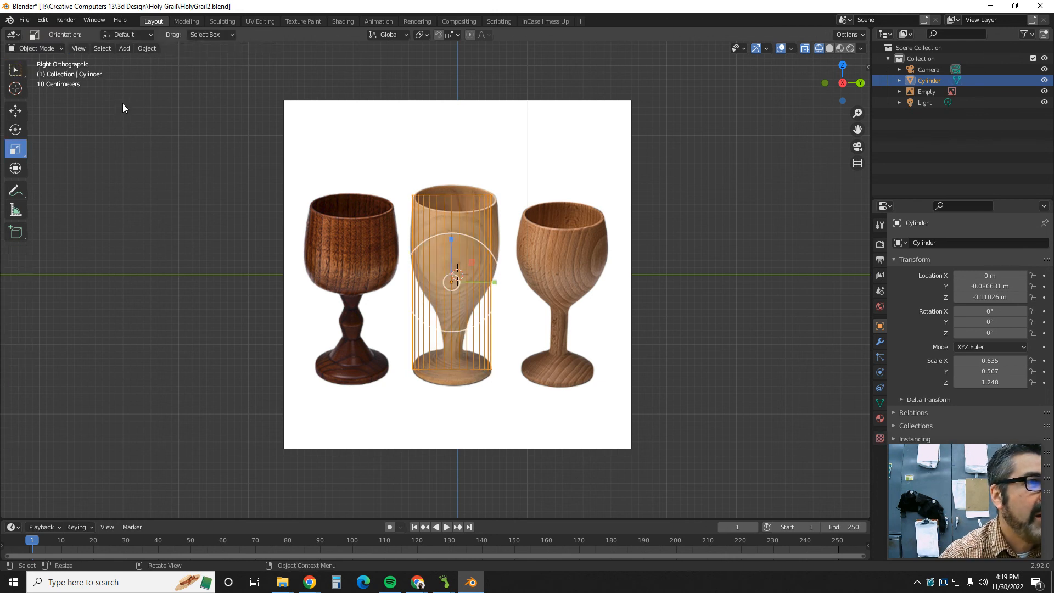
{"action": "key", "text": "Tab"}
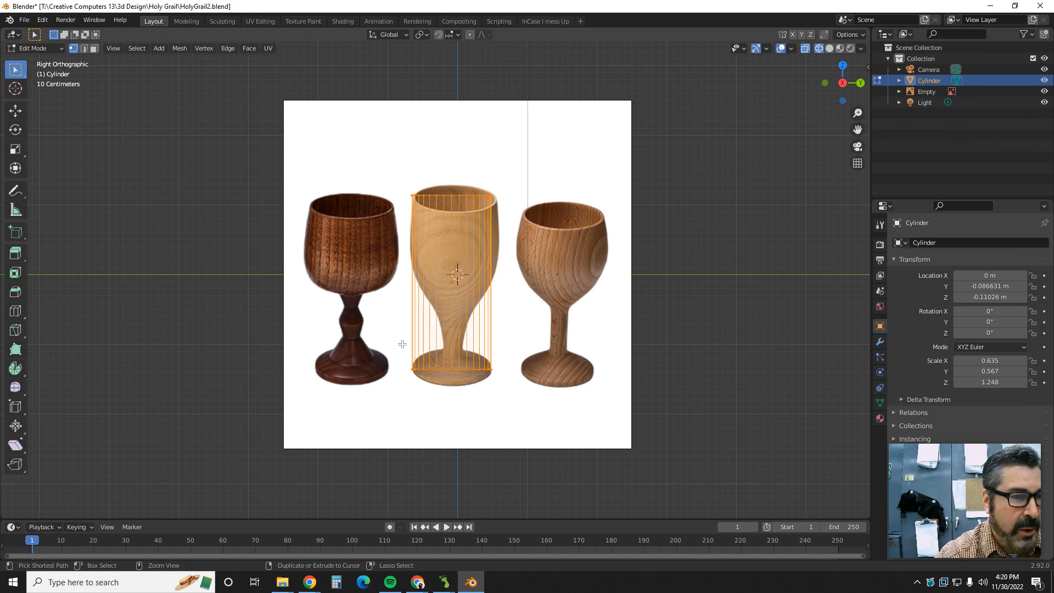
{"action": "key", "text": "ctrl+r"}
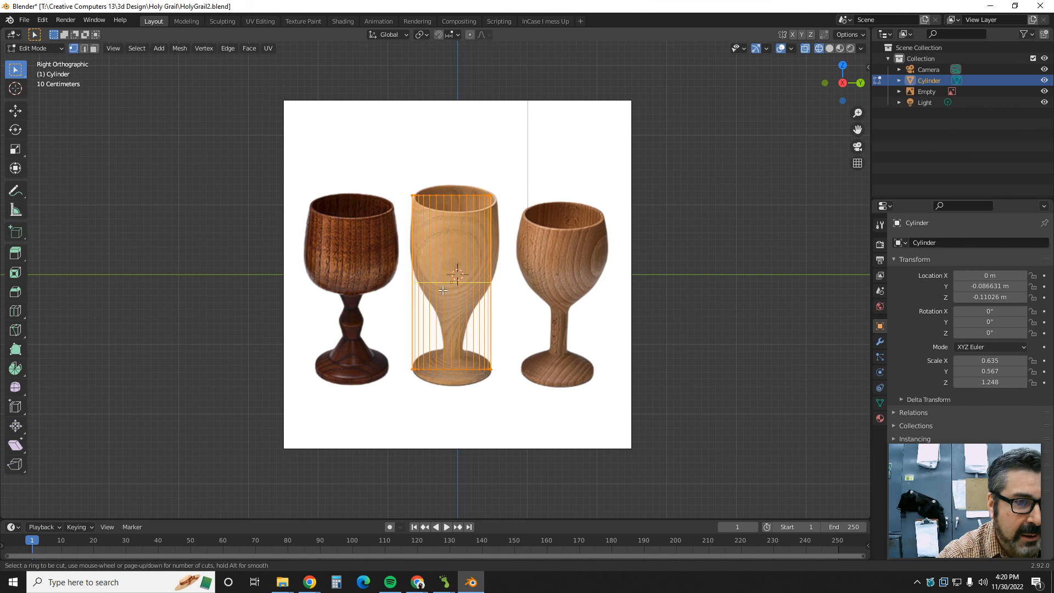
{"action": "scroll", "coordinate": [434, 296], "scroll_direction": "up", "scroll_amount": 1}
{"action": "scroll", "coordinate": [434, 296], "scroll_direction": "up", "scroll_amount": 1}
{"action": "scroll", "coordinate": [435, 296], "scroll_direction": "up", "scroll_amount": 1}
{"action": "scroll", "coordinate": [434, 296], "scroll_direction": "up", "scroll_amount": 1}
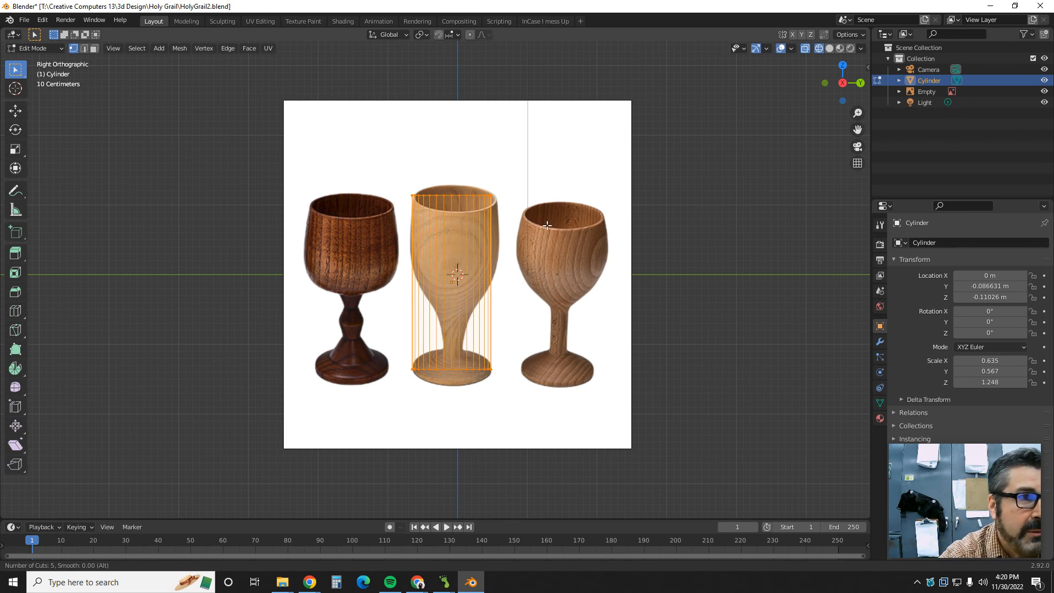
Add five horizontal edge loops around the cylinder, slid slightly toward its base, and view it in right orthographic
{"action": "mouse_move", "coordinate": [216, 228]}
{"action": "middle_mouse_down"}
{"action": "mouse_move", "coordinate": [206, 252]}
{"action": "mouse_move", "coordinate": [238, 287]}
{"action": "mouse_move", "coordinate": [262, 219]}
{"action": "mouse_move", "coordinate": [231, 210]}
{"action": "mouse_move", "coordinate": [212, 219]}
{"action": "mouse_move", "coordinate": [212, 238]}
{"action": "mouse_move", "coordinate": [205, 230]}
{"action": "middle_mouse_up"}
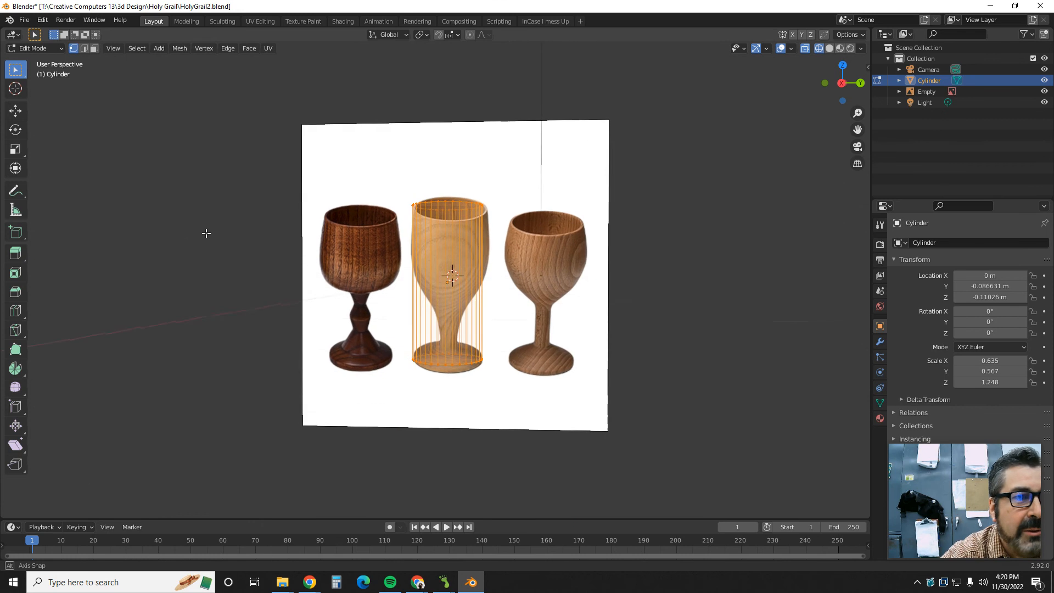
{"action": "left_click", "coordinate": [841, 83]}
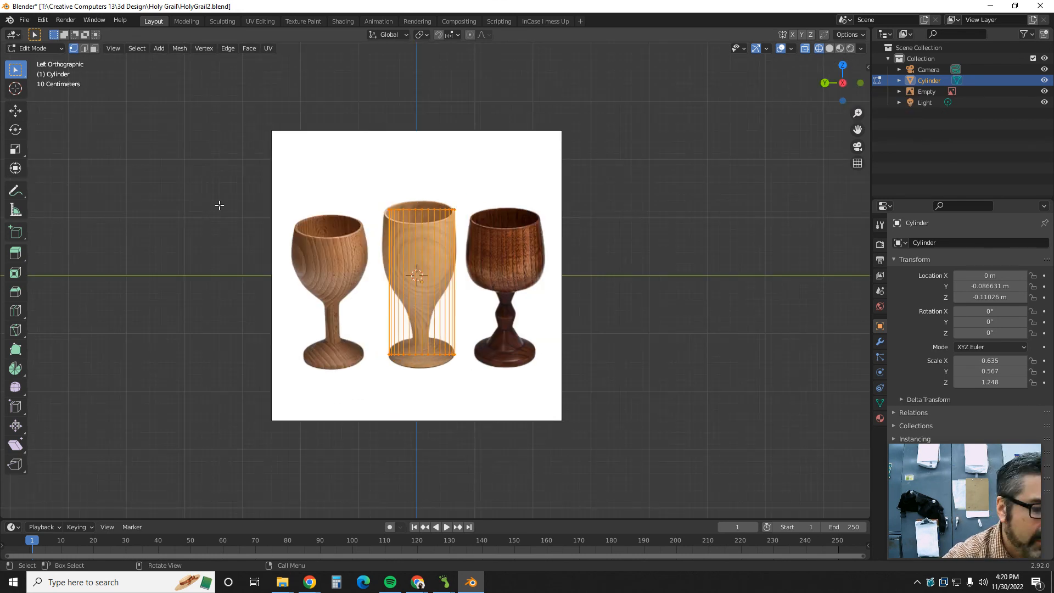
{"action": "key", "text": "ctrl+r"}
{"action": "scroll", "coordinate": [415, 288], "scroll_direction": "up", "scroll_amount": 1}
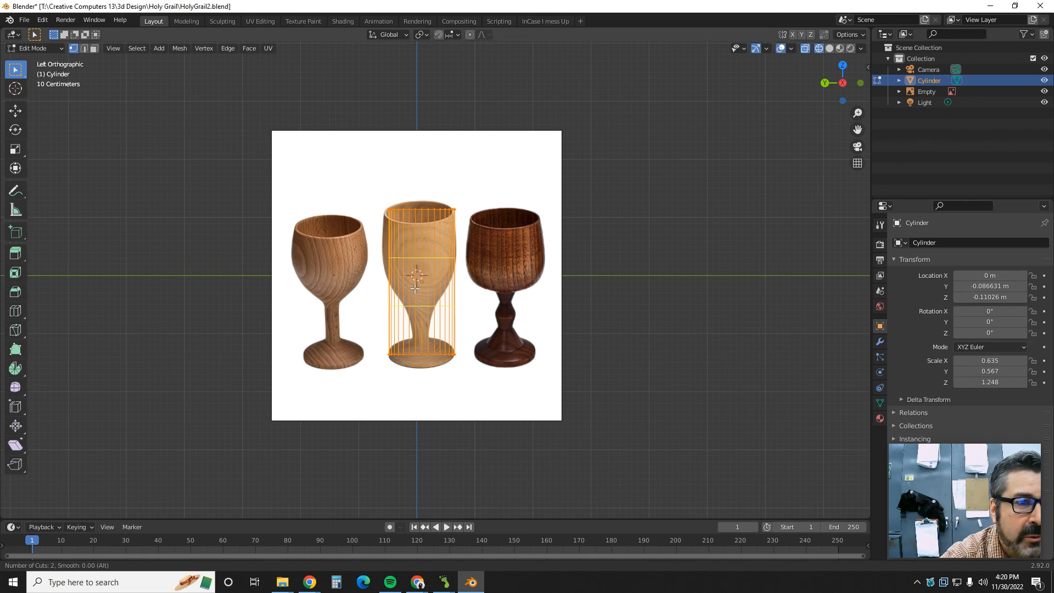
{"action": "scroll", "coordinate": [415, 288], "scroll_direction": "up", "scroll_amount": 2}
{"action": "scroll", "coordinate": [416, 288], "scroll_direction": "up", "scroll_amount": 1}
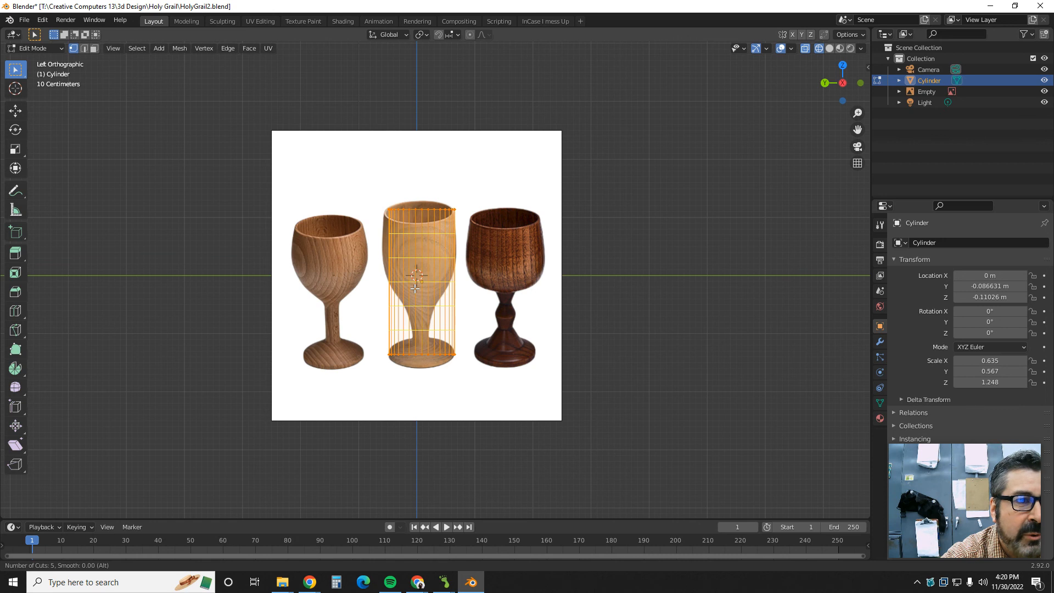
{"action": "left_click", "coordinate": [379, 293]}
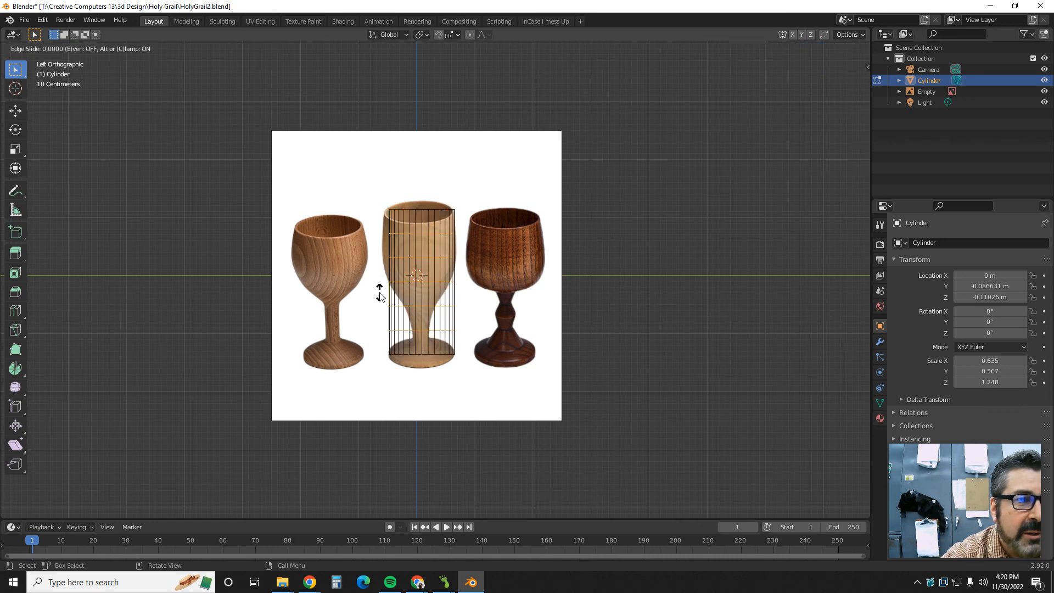
{"action": "left_click", "coordinate": [434, 311]}
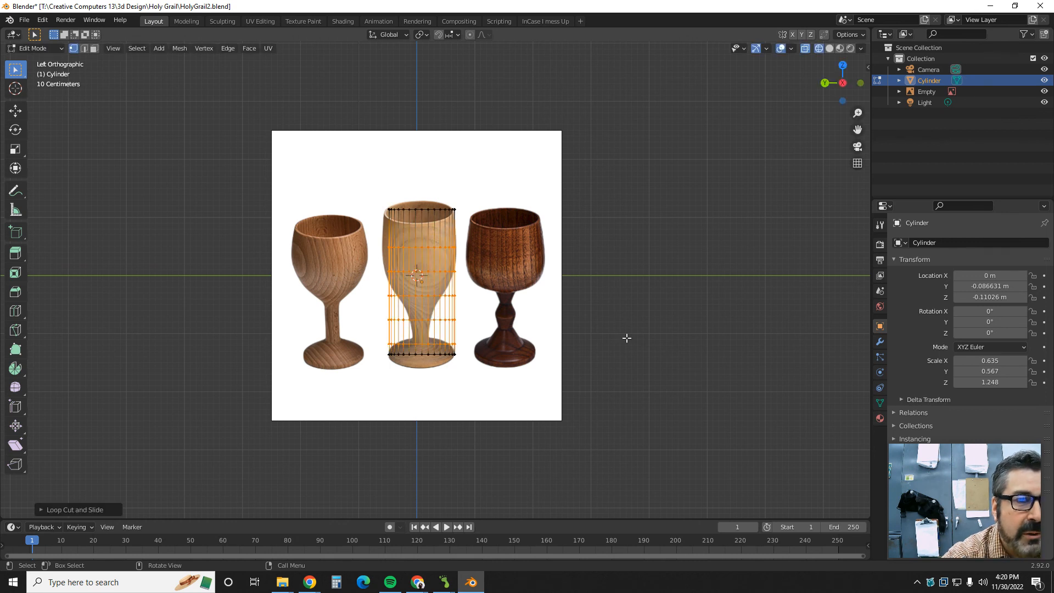
{"action": "middle_click_drag", "start_coordinate": [621, 339], "coordinate": [709, 227]}
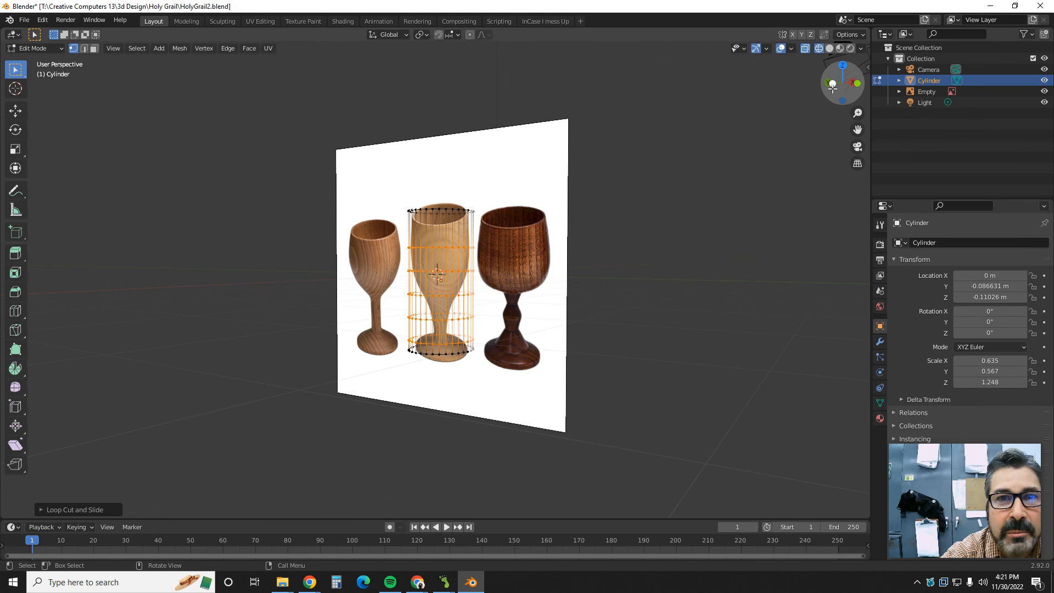
{"action": "left_click", "coordinate": [852, 83]}
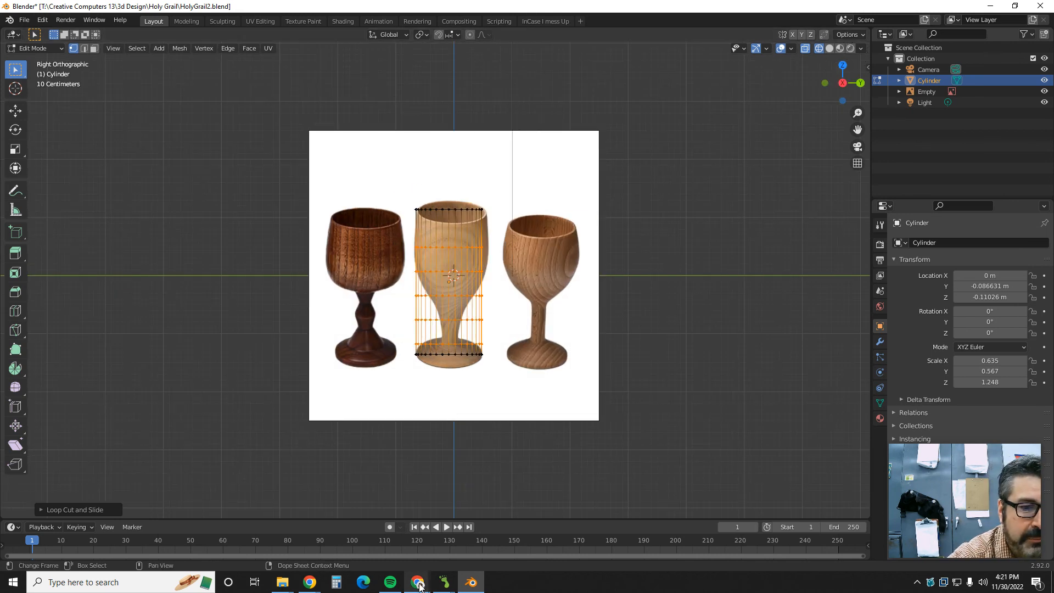
Advance the browser presentation to the Scale the Loops slide, read its instructions and return to Blender
{"action": "mouse_move", "coordinate": [418, 587]}
{"action": "left_click", "coordinate": [471, 529]}
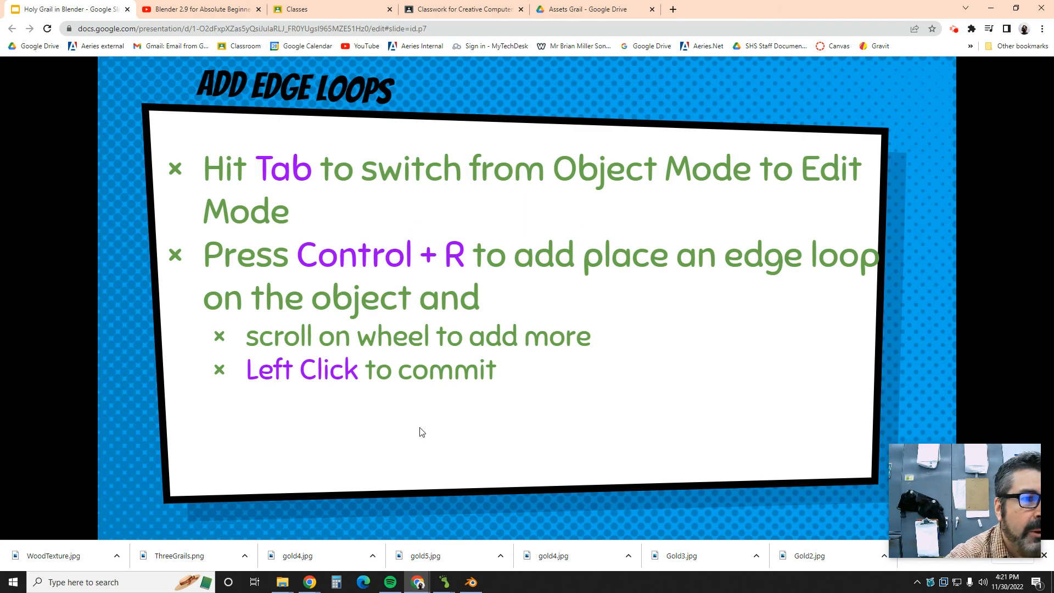
{"action": "left_click", "coordinate": [422, 432]}
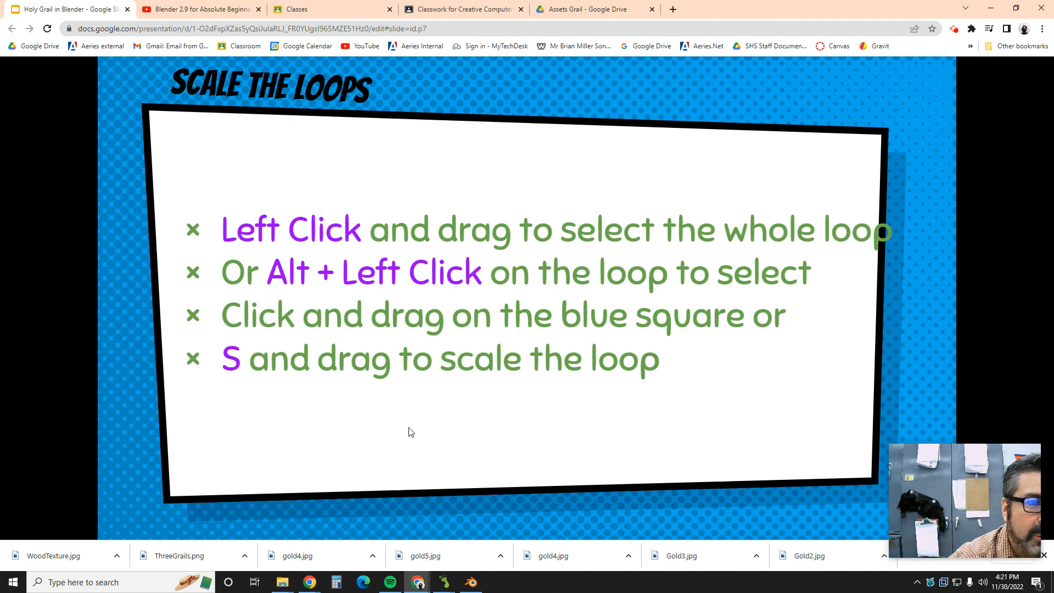
{"action": "left_click", "coordinate": [408, 432]}
{"action": "key", "text": "Left"}
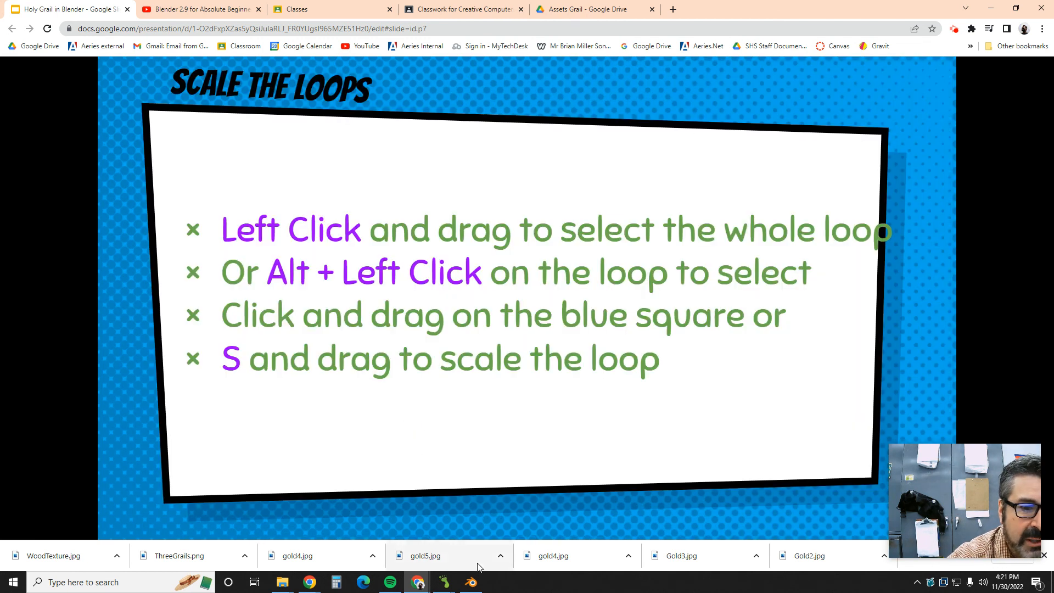
{"action": "left_click", "coordinate": [471, 582]}
Clear the mesh selection and try selecting the lowest added edge loop, followed by the loop just above it
{"action": "scroll", "coordinate": [450, 412], "scroll_direction": "up", "scroll_amount": 3}
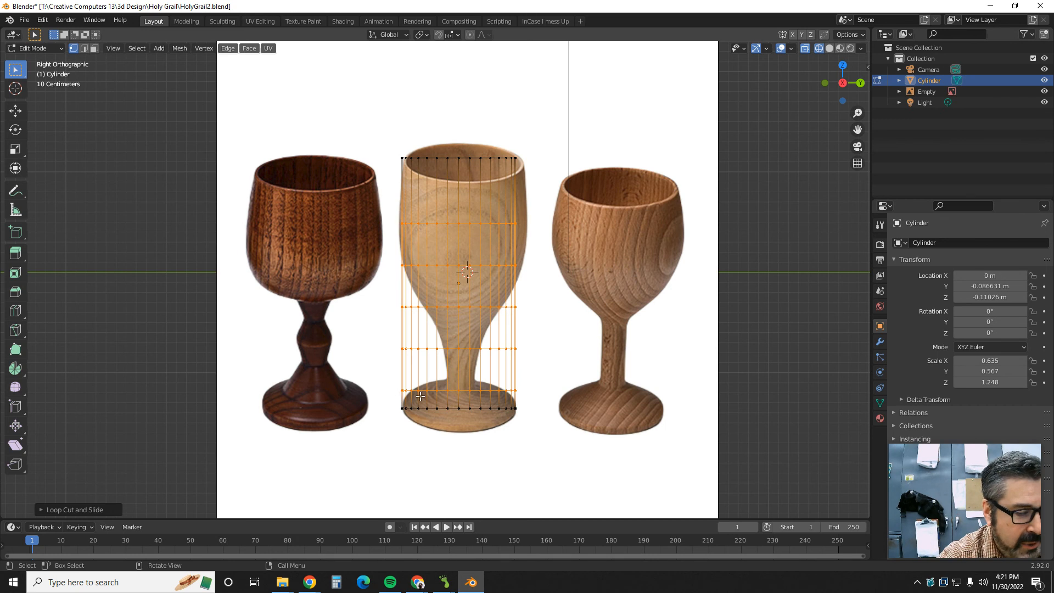
{"action": "key", "text": "alt+a"}
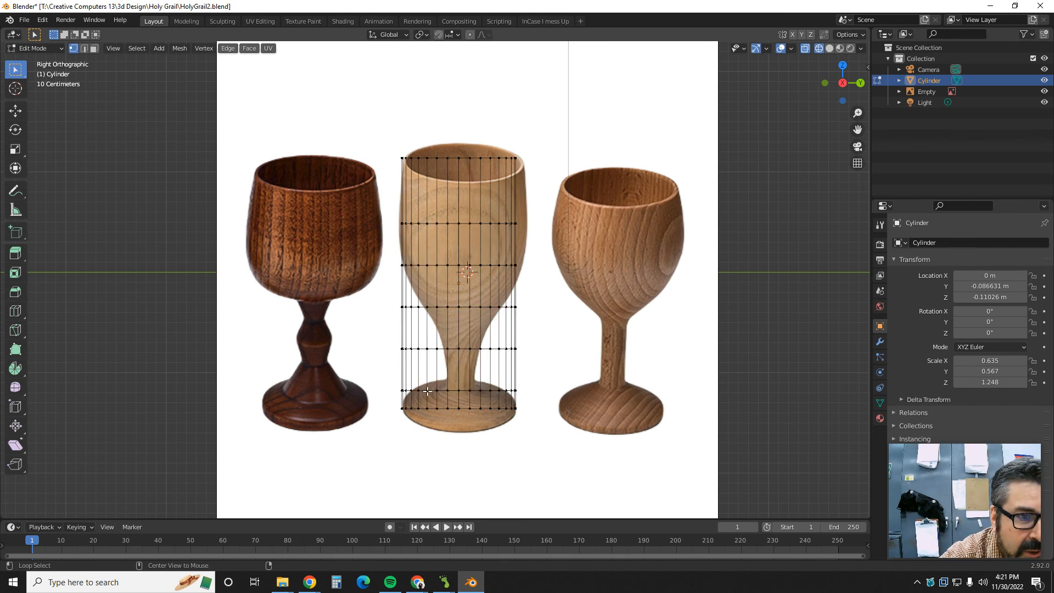
{"action": "left_click", "coordinate": [423, 389], "text": "alt"}
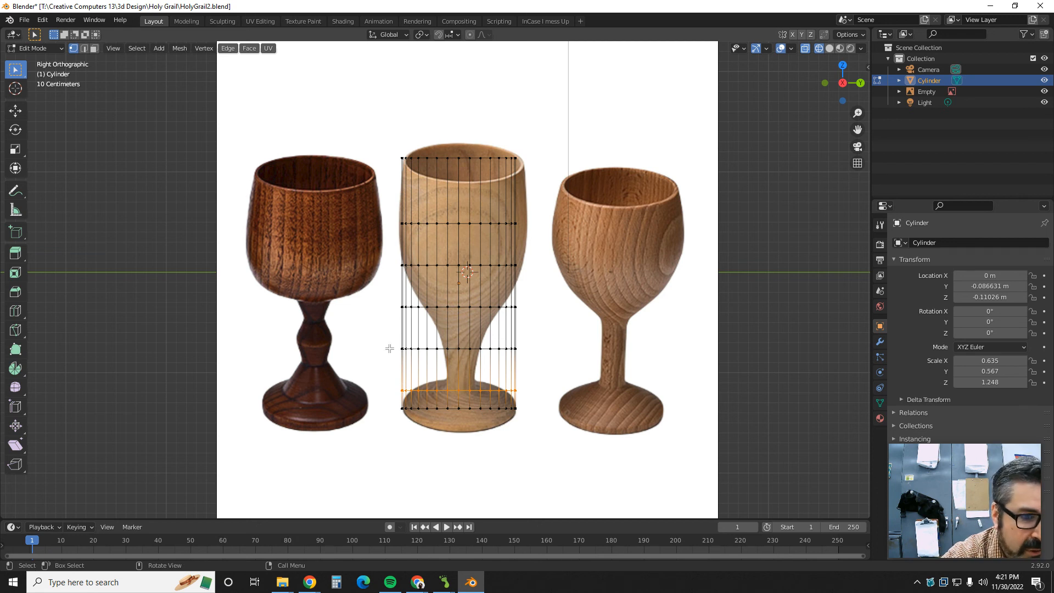
{"action": "left_click", "coordinate": [409, 349], "text": "alt"}
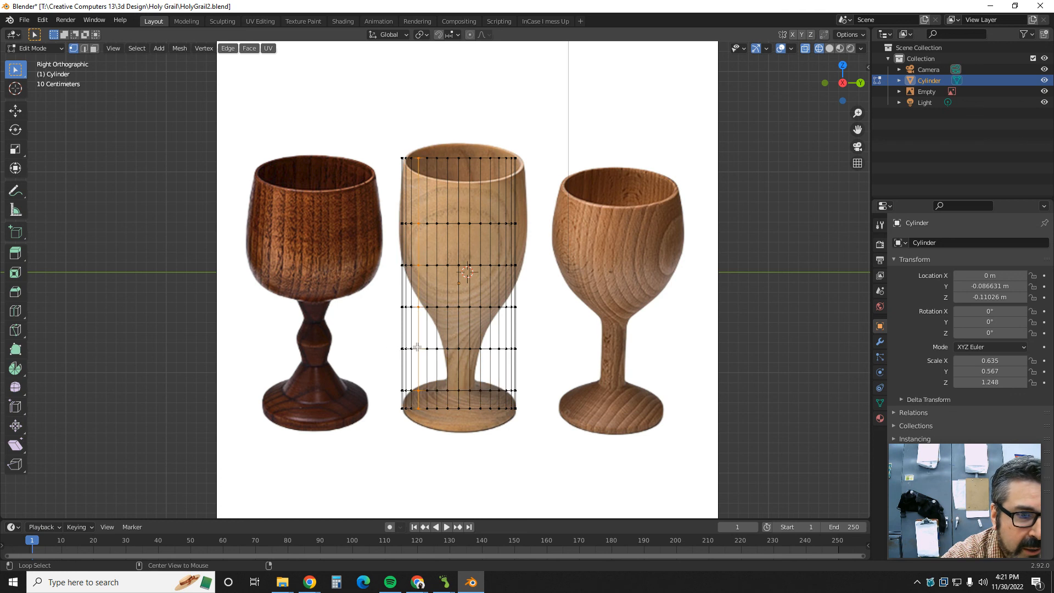
{"action": "left_click", "coordinate": [390, 346]}
{"action": "left_click_drag", "start_coordinate": [387, 345], "coordinate": [530, 358]}
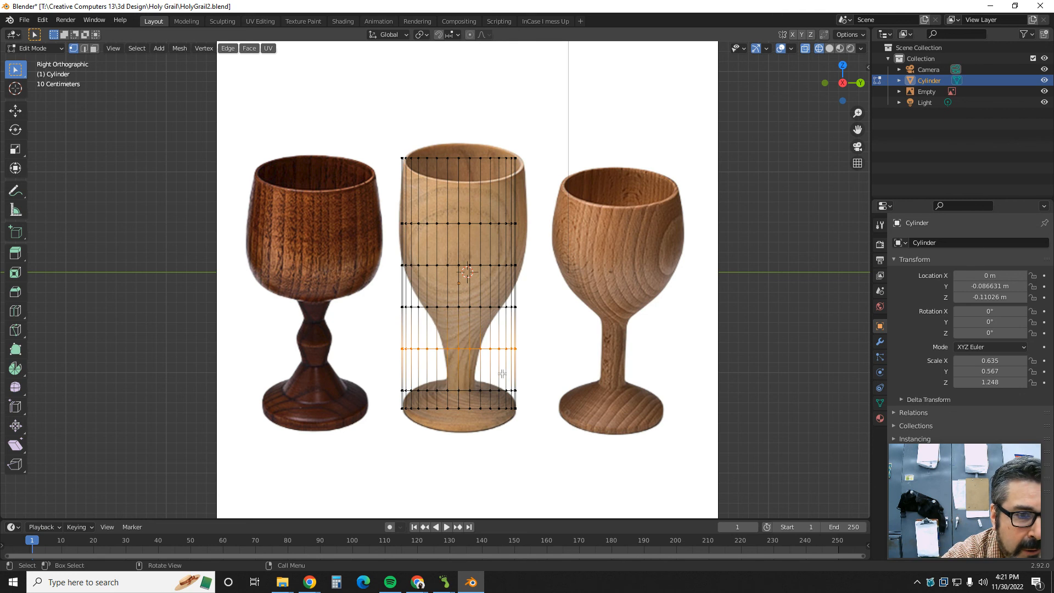
Select the cylinder's lowest added edge loop, try scaling it, and inspect it in perspective before returning to right orthographic view
{"action": "left_click", "coordinate": [402, 382]}
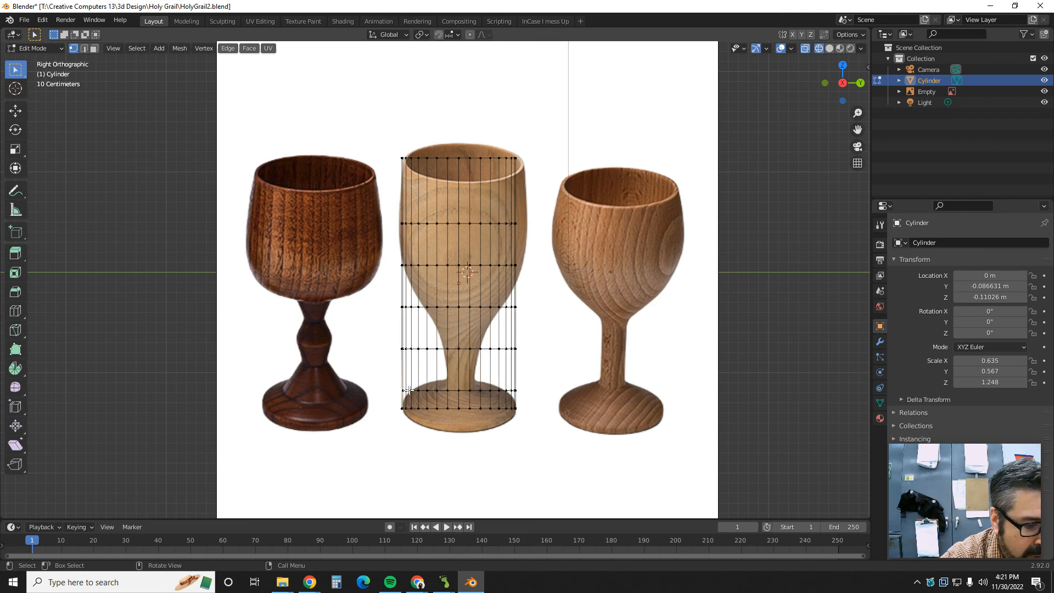
{"action": "left_click", "coordinate": [437, 391], "text": "alt"}
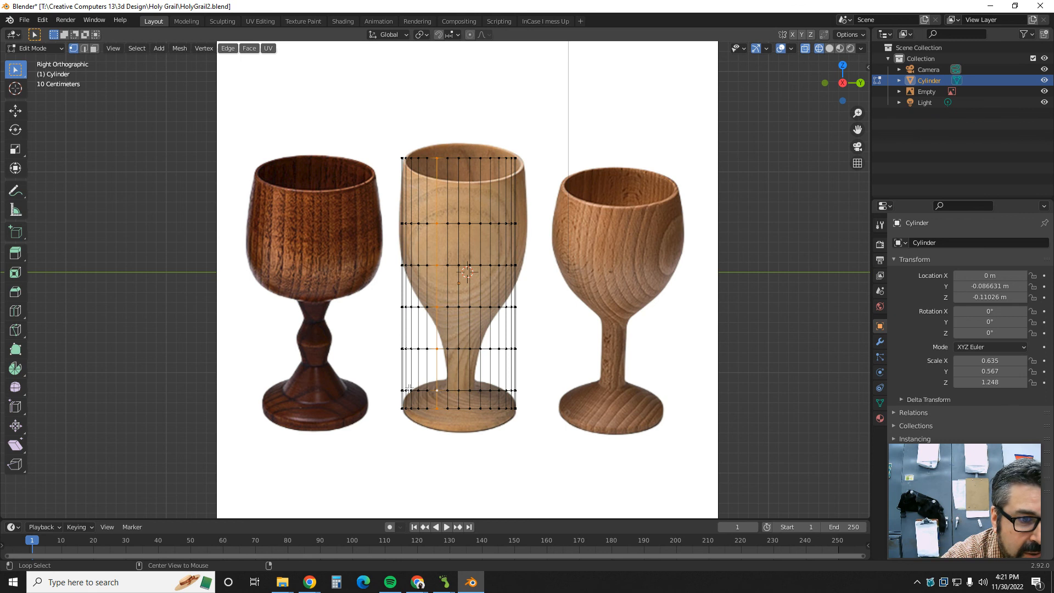
{"action": "left_click", "coordinate": [397, 389], "text": "alt"}
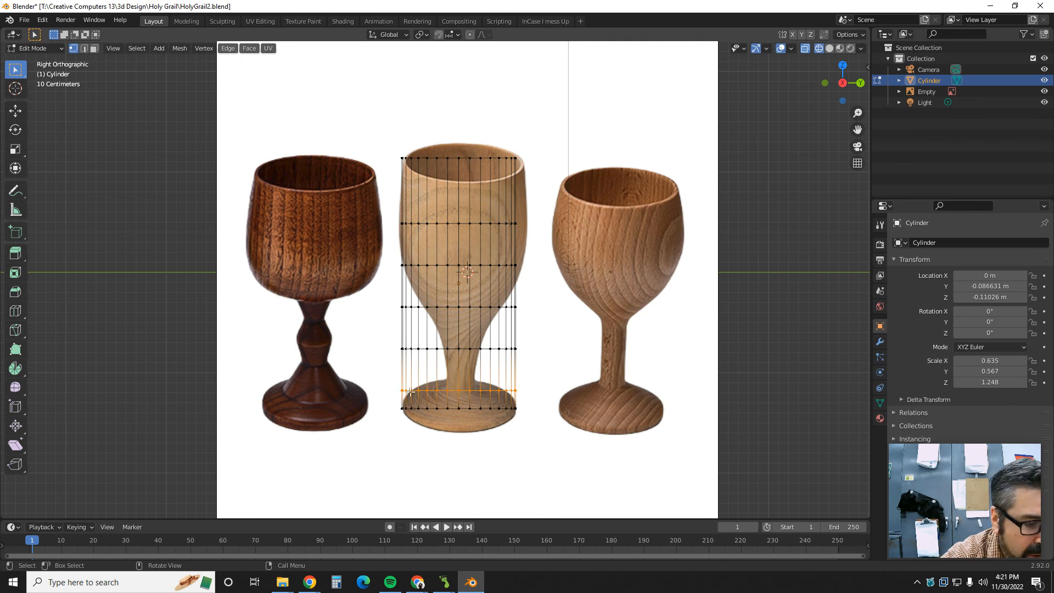
{"action": "key", "text": "s"}
{"action": "left_click", "coordinate": [473, 392]}
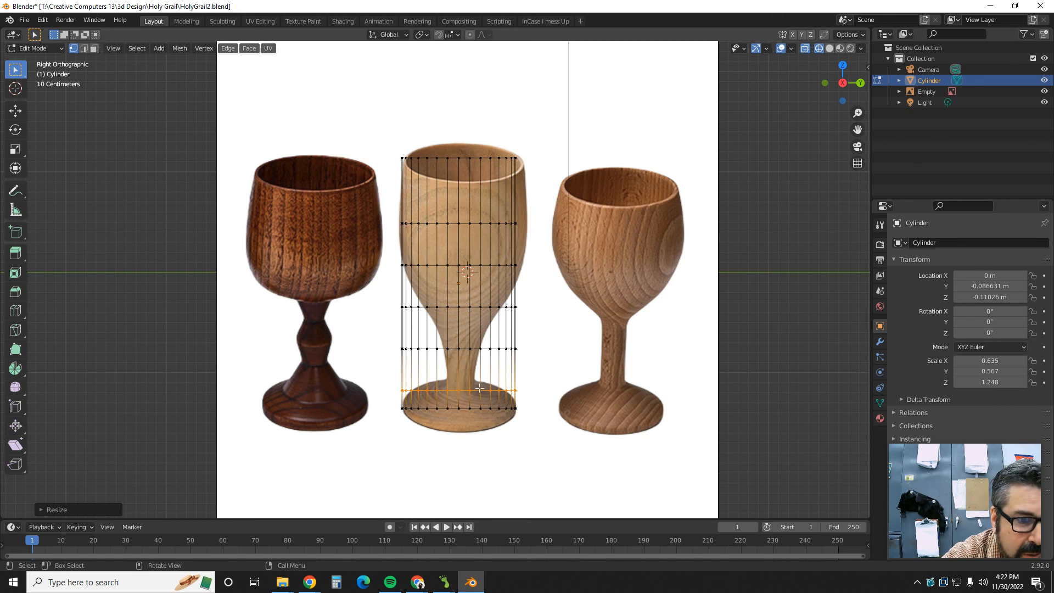
{"action": "middle_click_drag", "start_coordinate": [484, 394], "coordinate": [492, 384]}
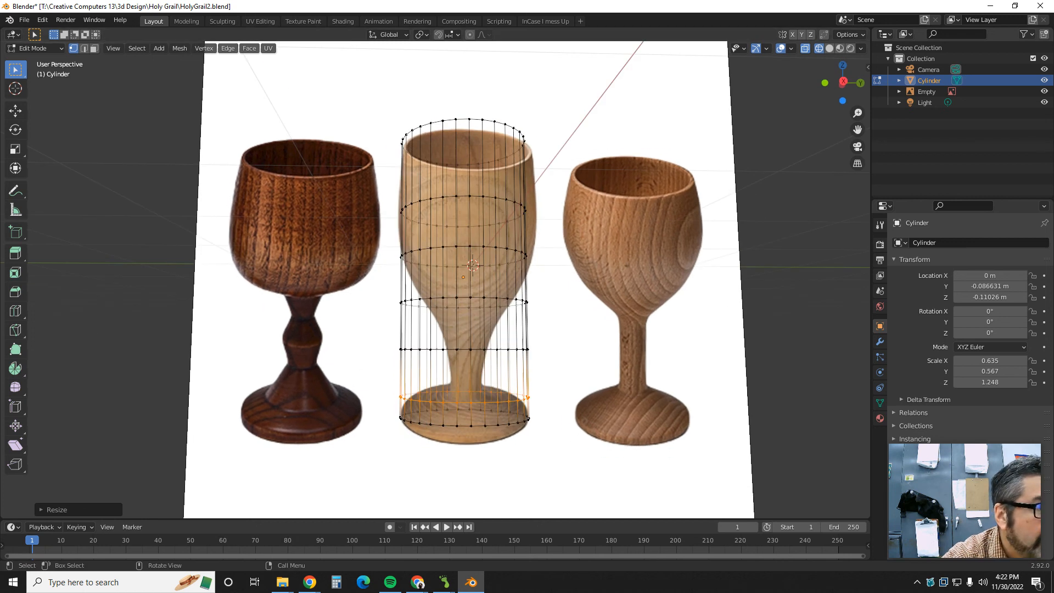
{"action": "key", "text": "KP_3"}
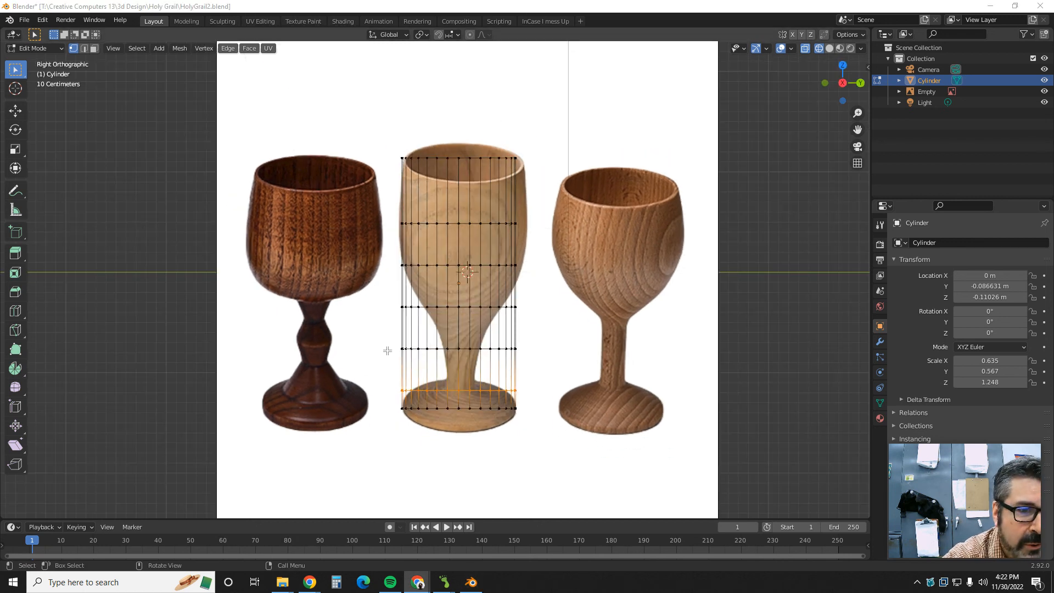
Select the lowest added edge loop and scale it slightly inward to fit the middle grail's foot
{"action": "left_click_drag", "start_coordinate": [388, 344], "coordinate": [529, 363]}
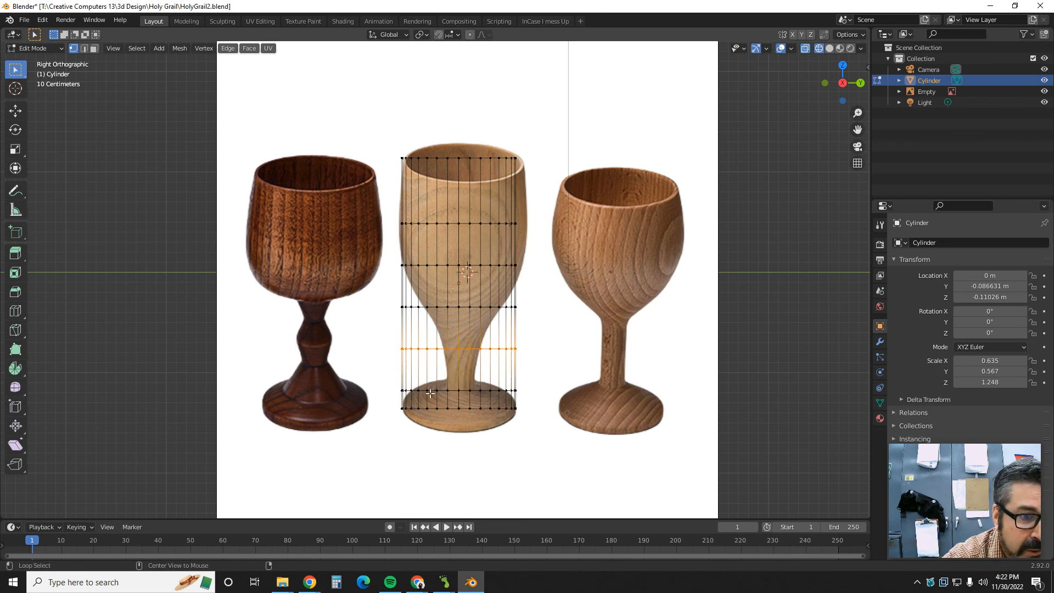
{"action": "left_click", "coordinate": [408, 390], "text": "alt"}
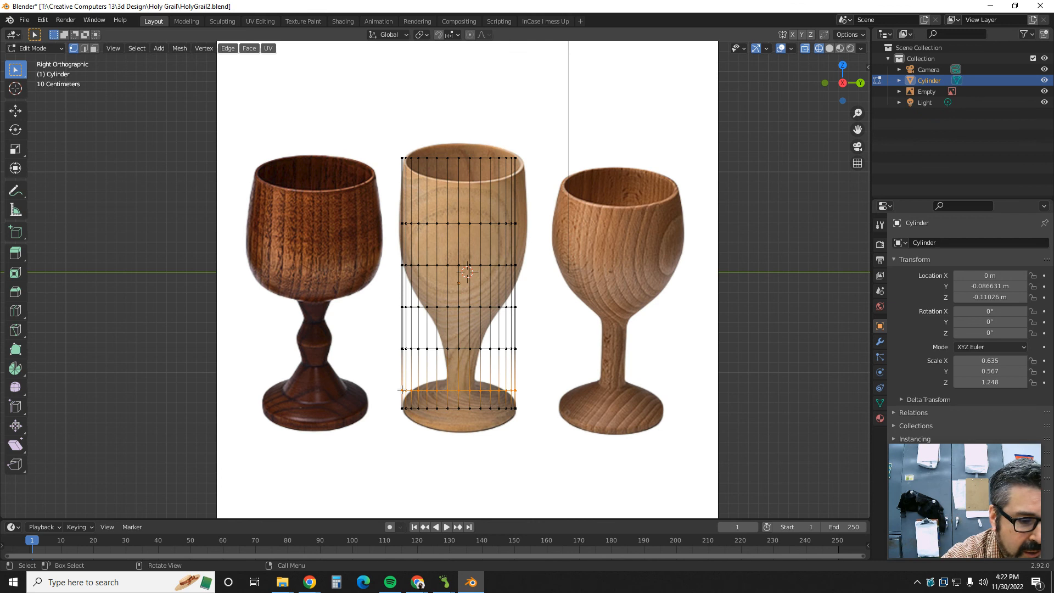
{"action": "key", "text": "s"}
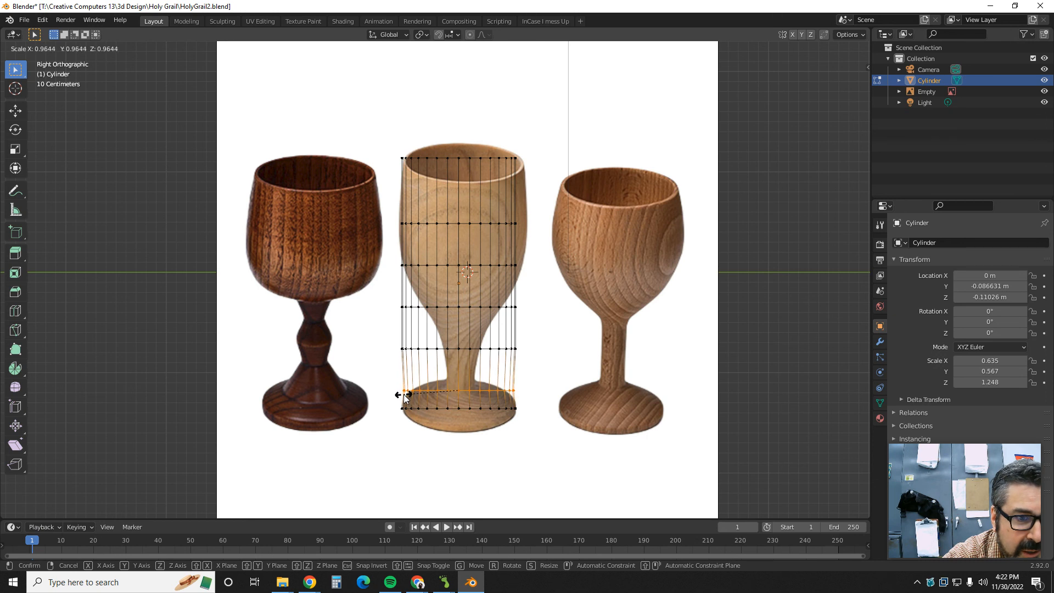
{"action": "left_click", "coordinate": [406, 397]}
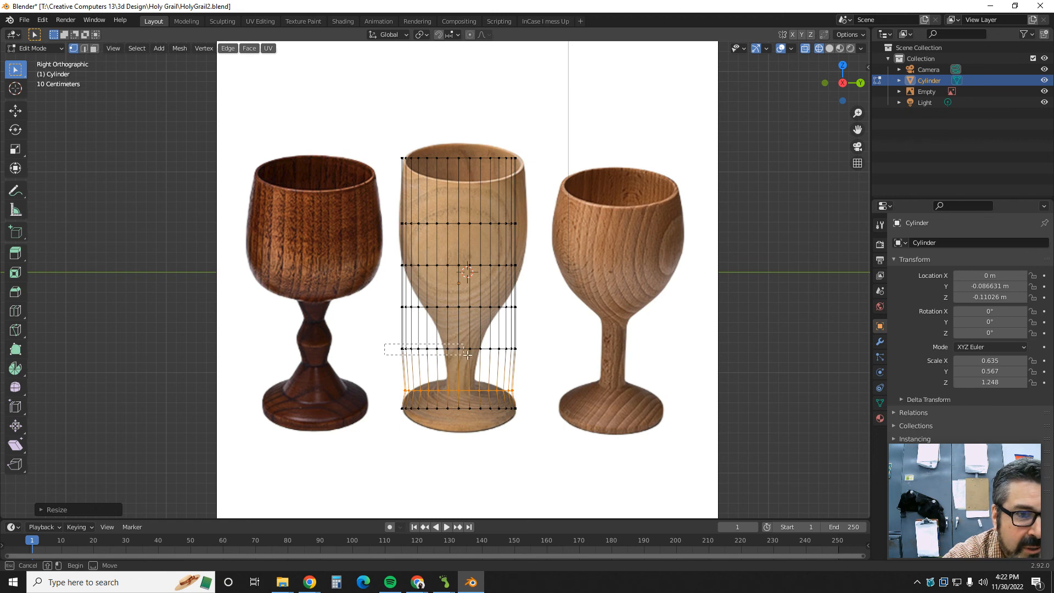
Lower the second added edge loop from the base to the top of the foot and shrink it to the stem's width
{"action": "left_click", "coordinate": [532, 361], "text": "alt"}
{"action": "left_click", "coordinate": [15, 111]}
{"action": "left_click_drag", "start_coordinate": [459, 306], "coordinate": [454, 337]}
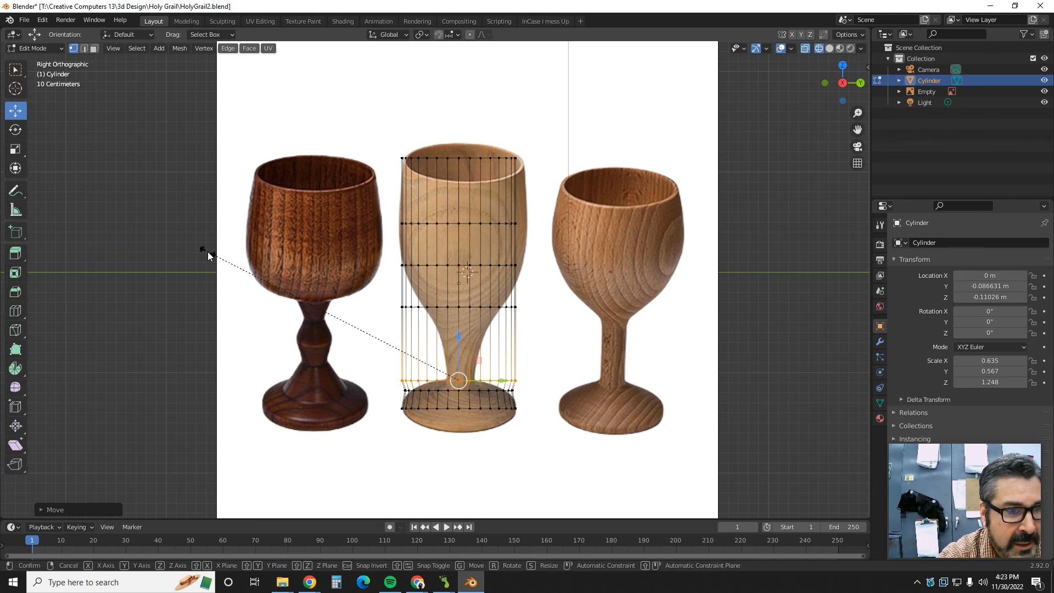
{"action": "key", "text": "s"}
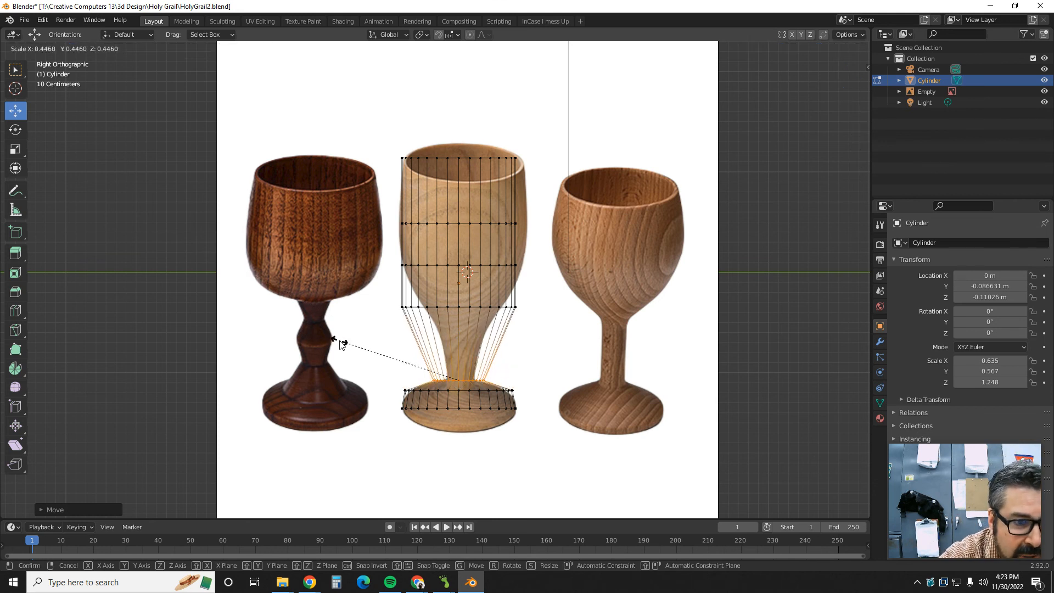
{"action": "left_click", "coordinate": [394, 364]}
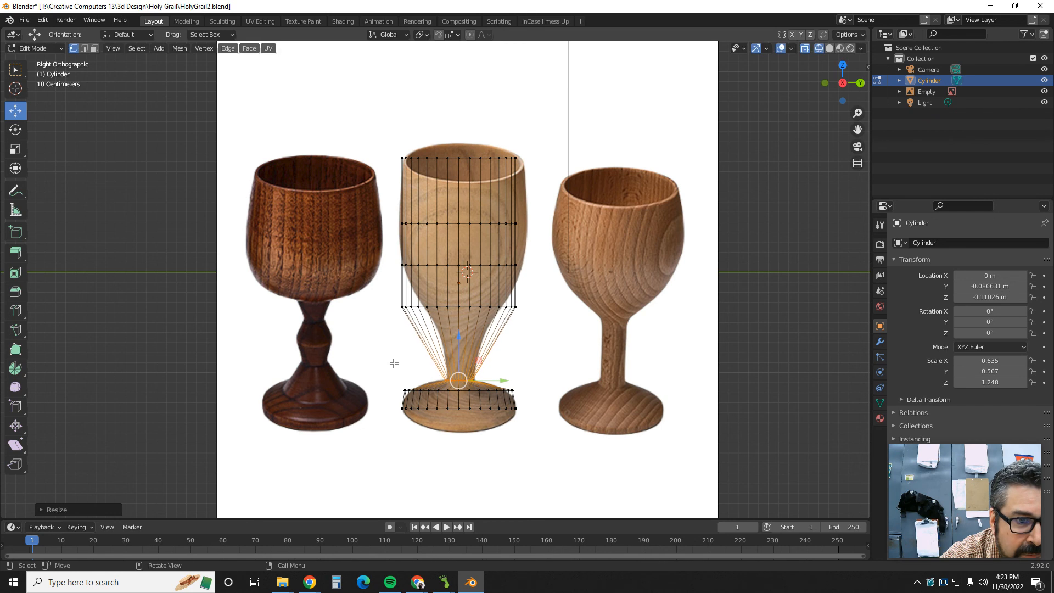
Lower the third added edge loop from the base to the upper stem and scale it inward to the stem's outline
{"action": "left_click", "coordinate": [405, 307], "text": "alt"}
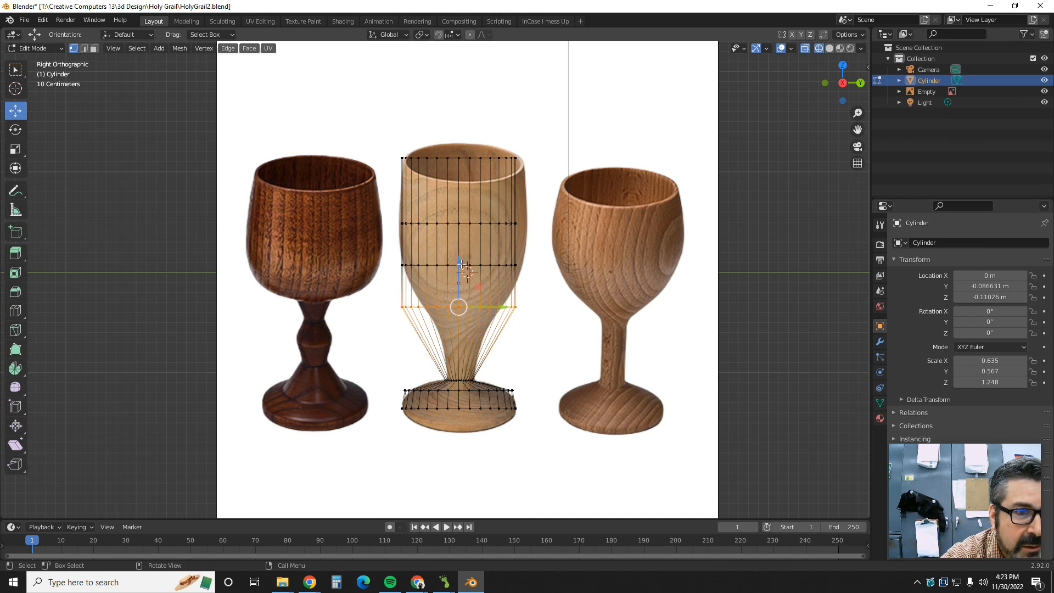
{"action": "left_click_drag", "start_coordinate": [462, 264], "coordinate": [456, 288]}
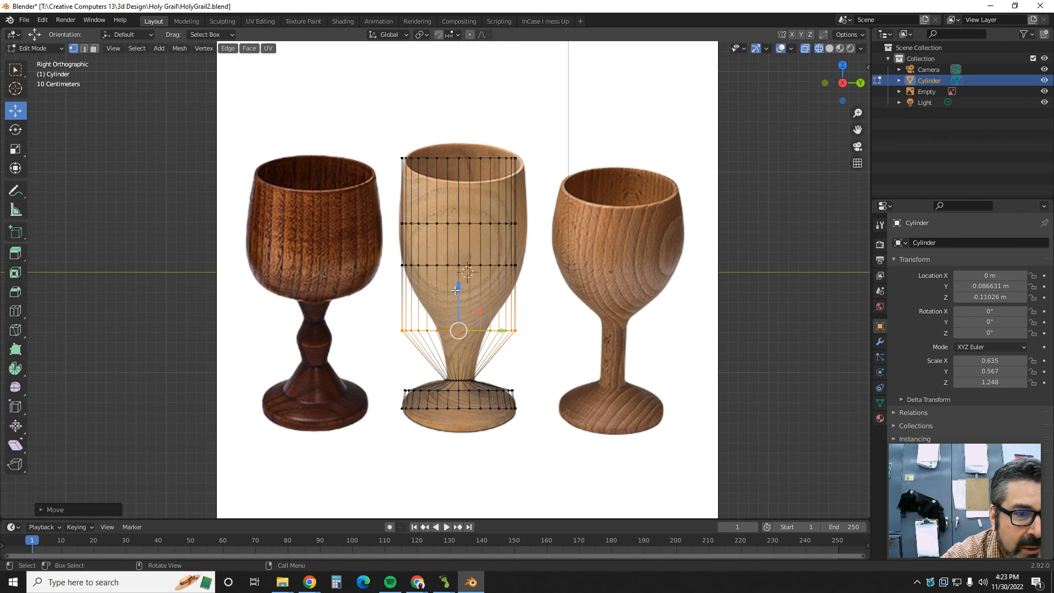
{"action": "key", "text": "s"}
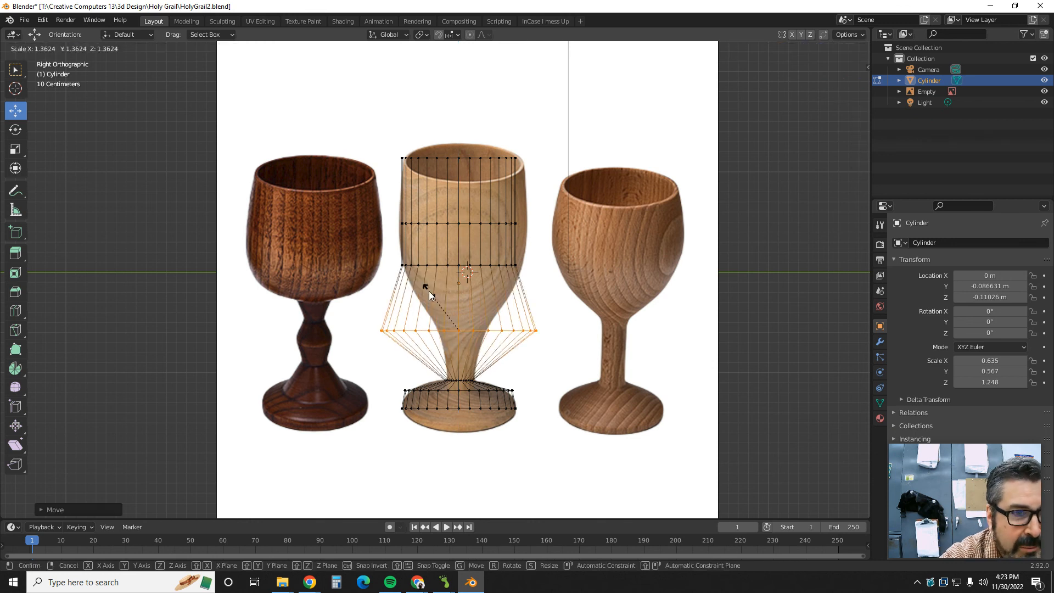
{"action": "left_click", "coordinate": [446, 324]}
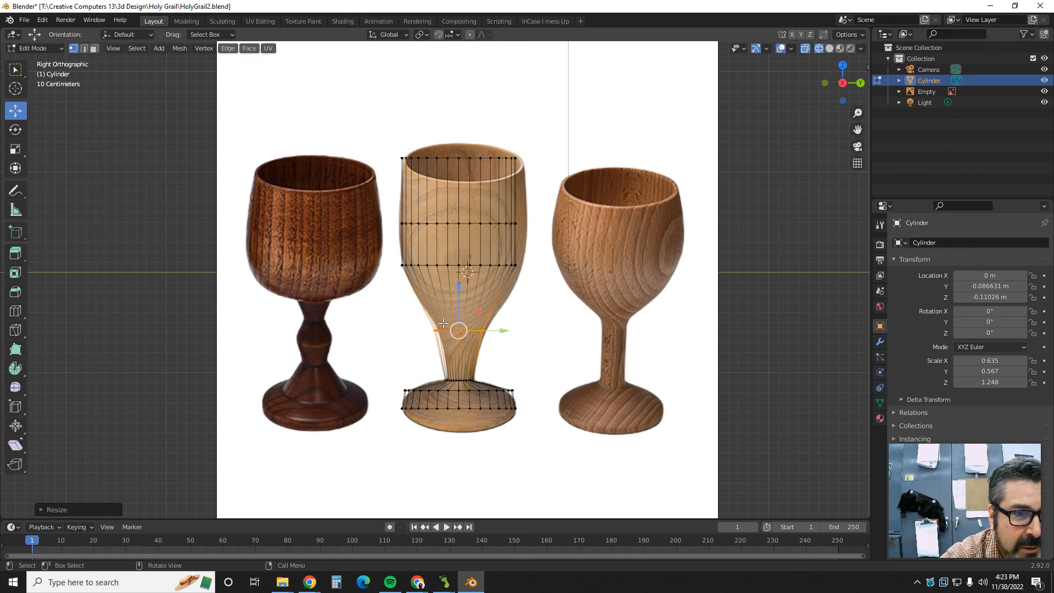
Lower the fourth added edge loop from the base to the lower bowl and scale it to about 0.81 to match the outline
{"action": "left_click", "coordinate": [403, 266], "text": "alt"}
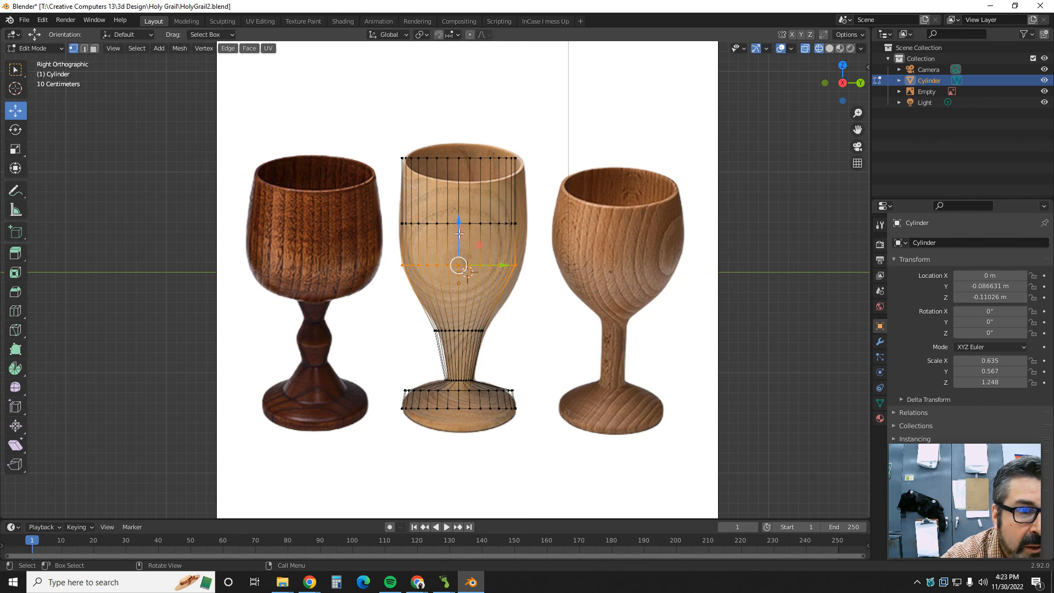
{"action": "left_click_drag", "start_coordinate": [458, 224], "coordinate": [450, 262]}
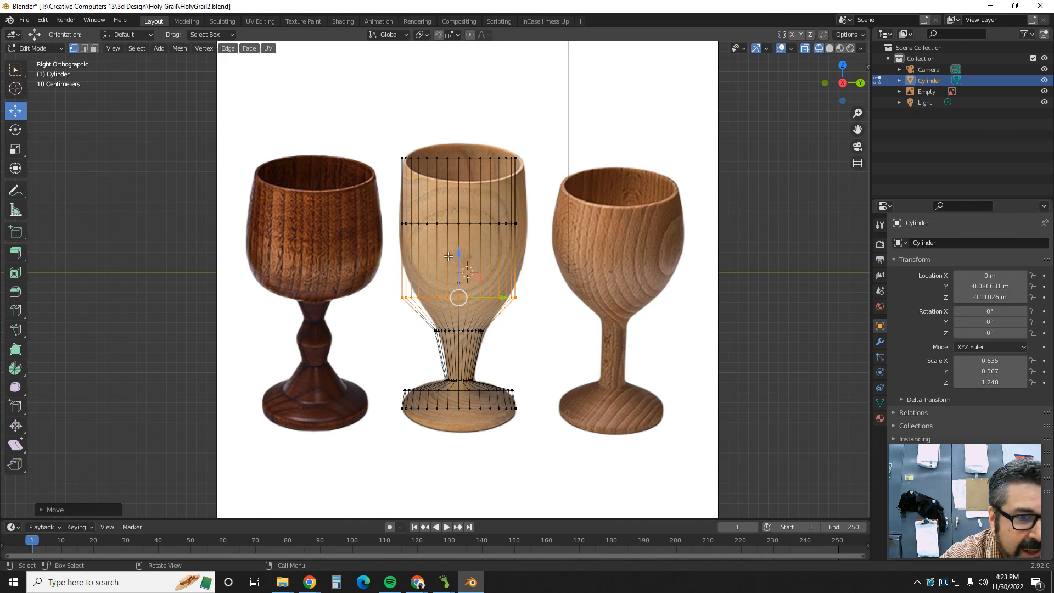
{"action": "key", "text": "s"}
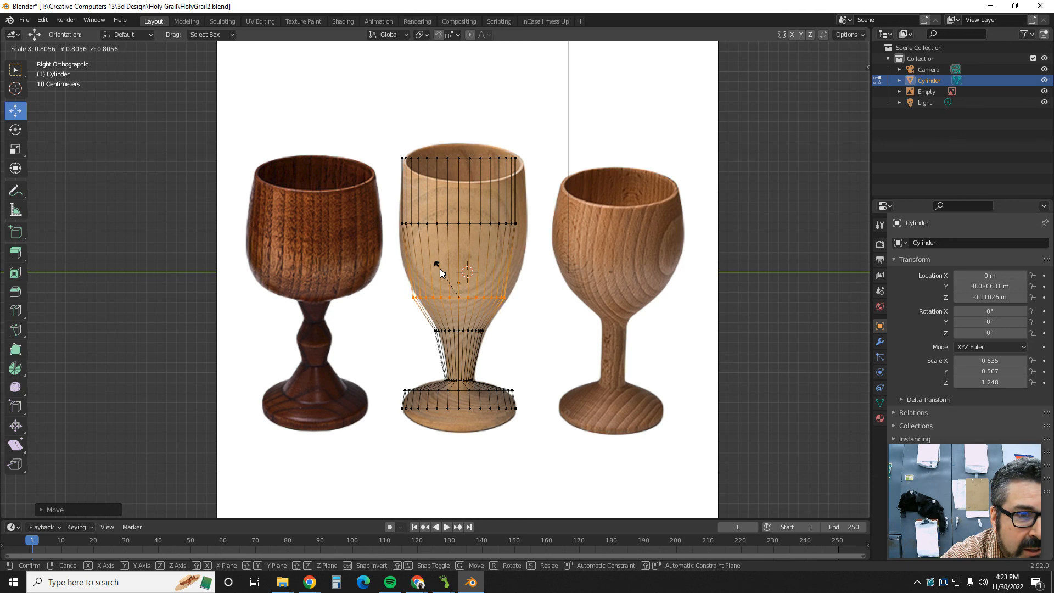
{"action": "left_click", "coordinate": [440, 268]}
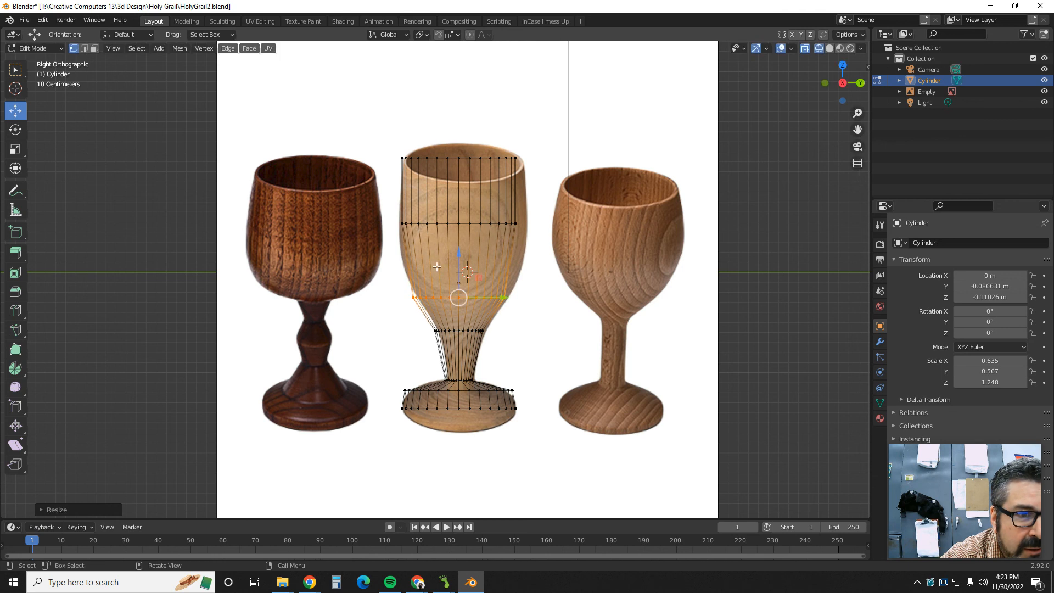
Lower the uppermost added edge loop to the middle of the bowl and scale it outward to about 1.1
{"action": "left_click", "coordinate": [409, 223], "text": "alt"}
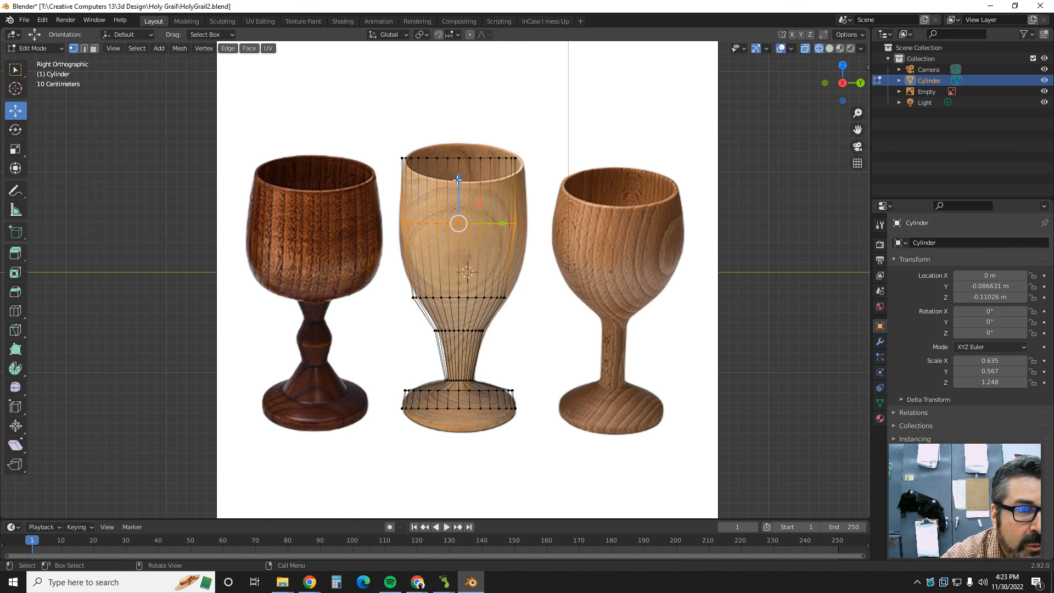
{"action": "left_click_drag", "start_coordinate": [458, 179], "coordinate": [456, 209]}
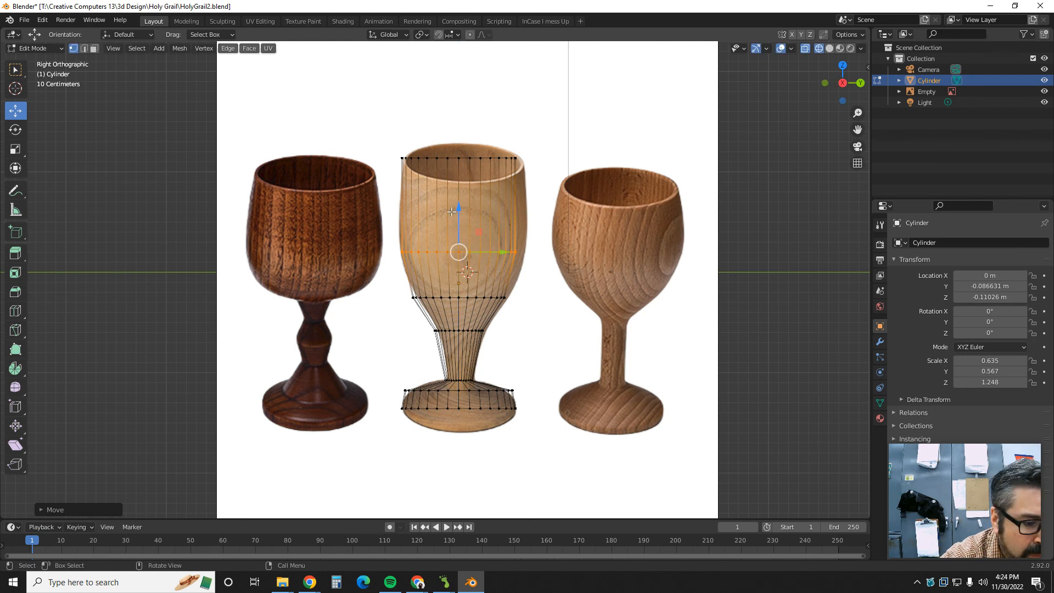
{"action": "key", "text": "s"}
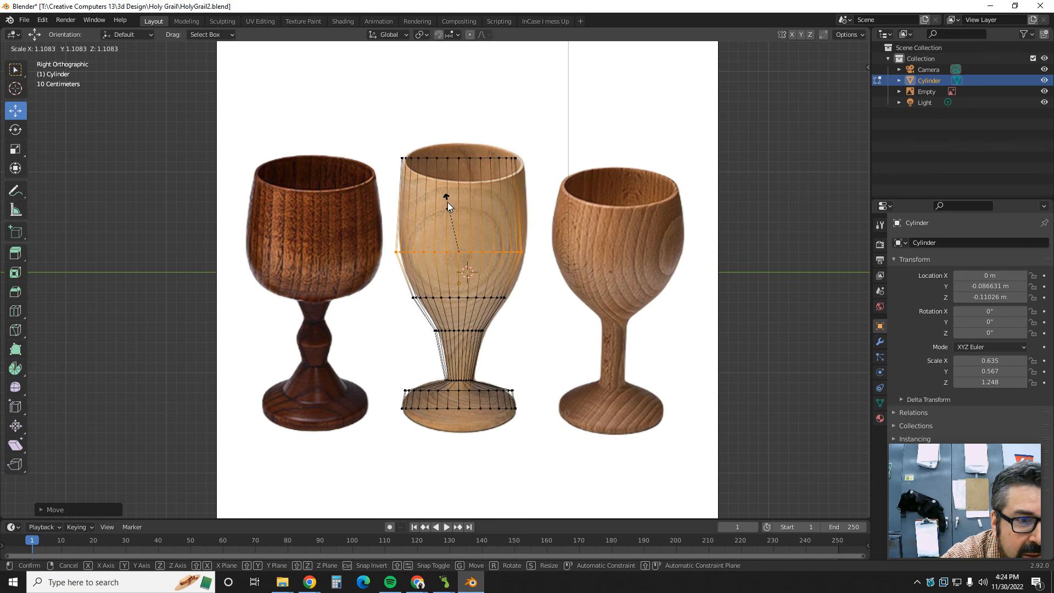
{"action": "left_click", "coordinate": [447, 203]}
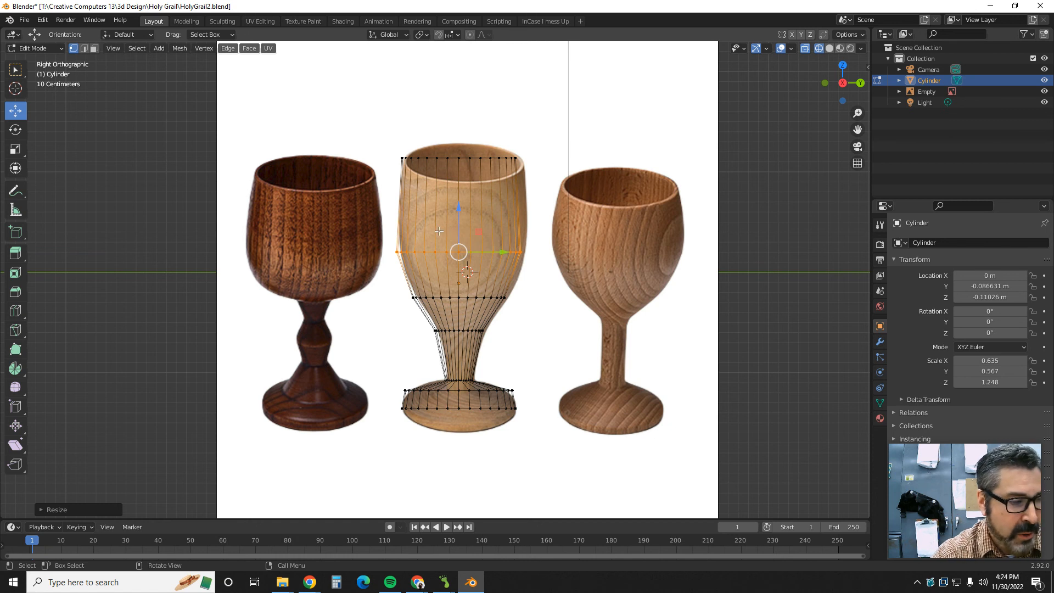
Add an edge loop between the rim and the mid-bowl loop, slid slightly downward, and scale it outward to the bowl's widest outline
{"action": "key", "text": "ctrl+r"}
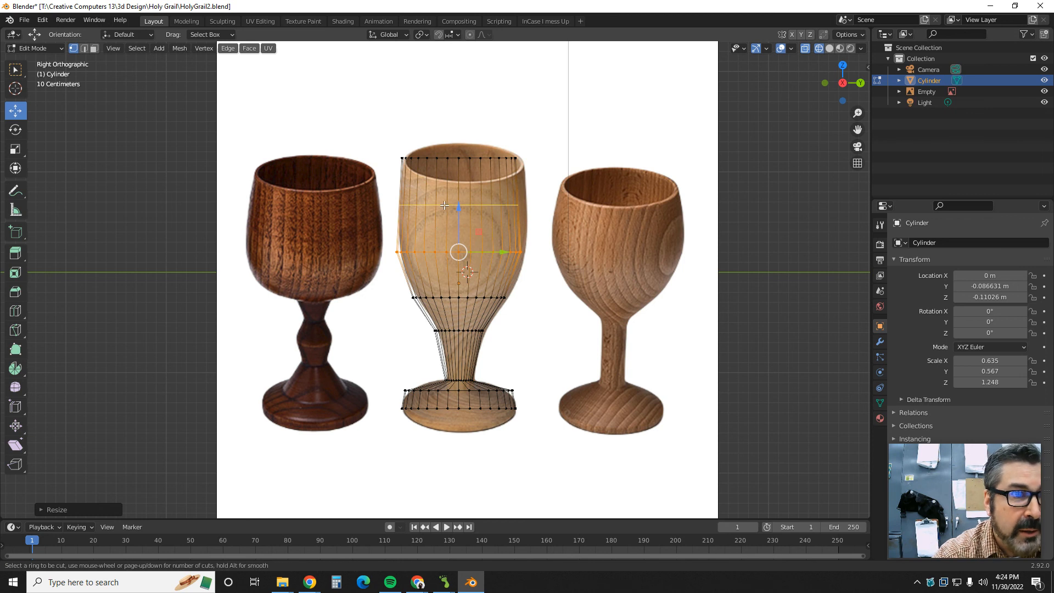
{"action": "left_click", "coordinate": [444, 205]}
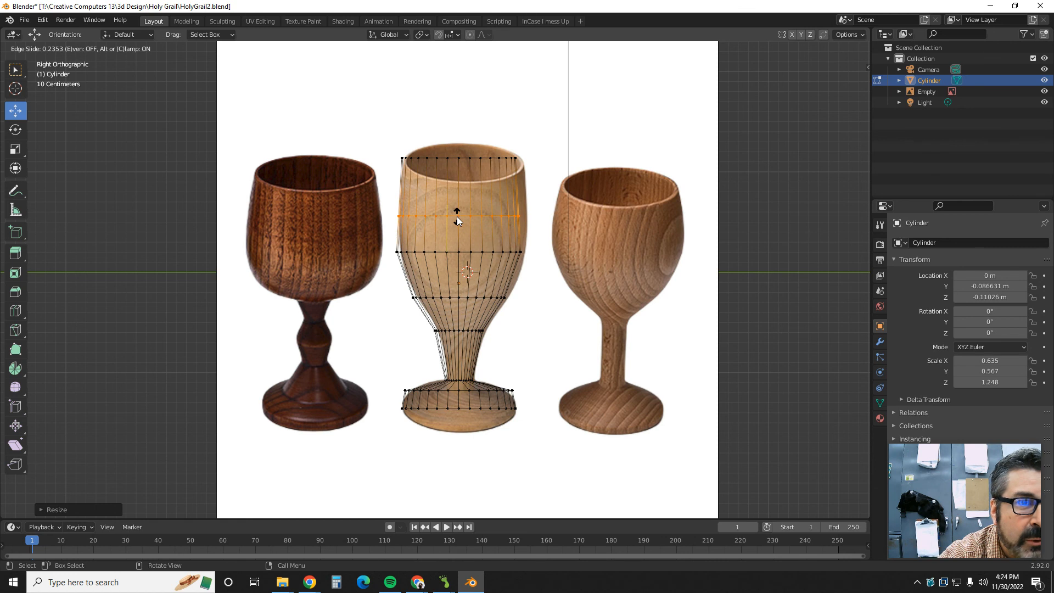
{"action": "left_click", "coordinate": [454, 220]}
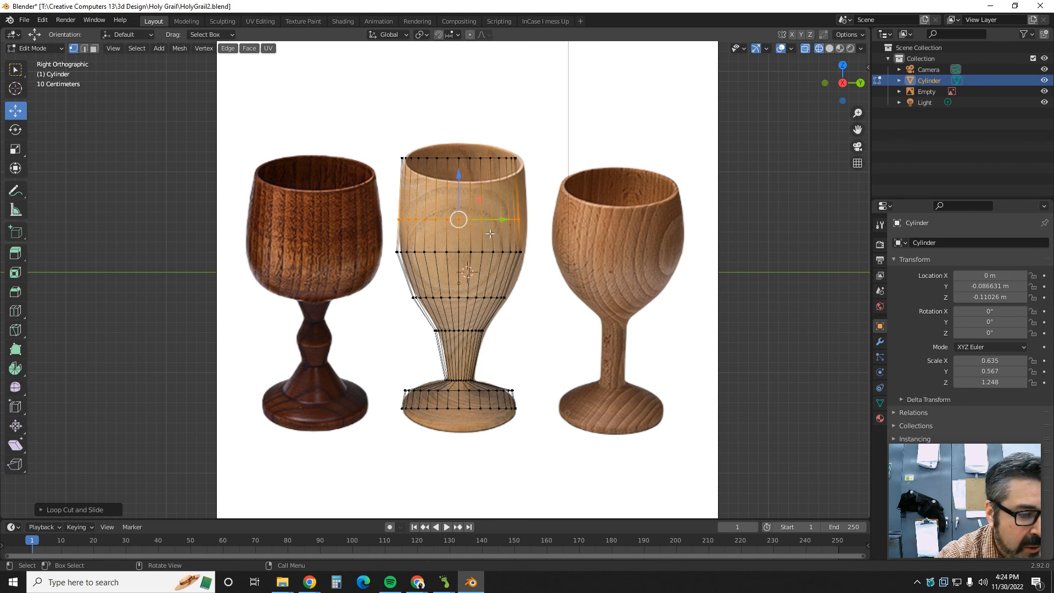
{"action": "key", "text": "s"}
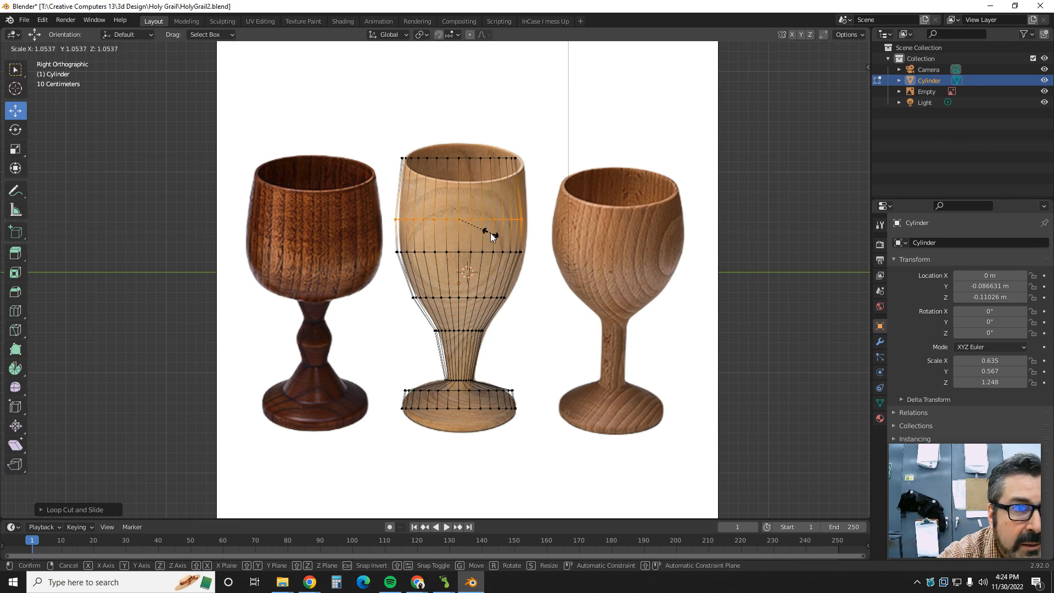
{"action": "left_click", "coordinate": [490, 235]}
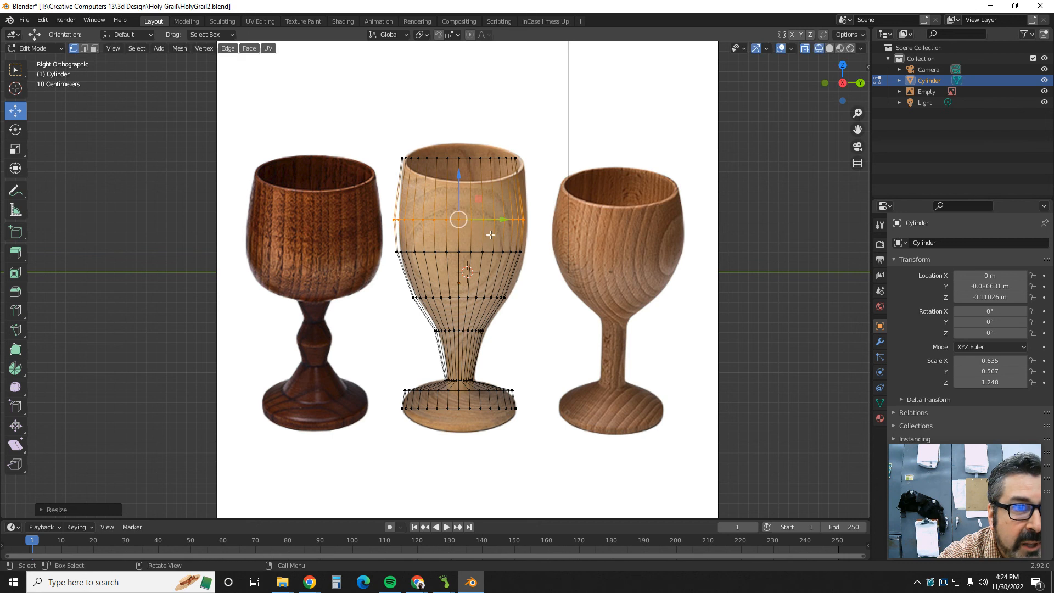
Add another edge loop in the uppermost section, slid toward the rim, and scale it slightly outward to match the bowl
{"action": "key", "text": "ctrl+r"}
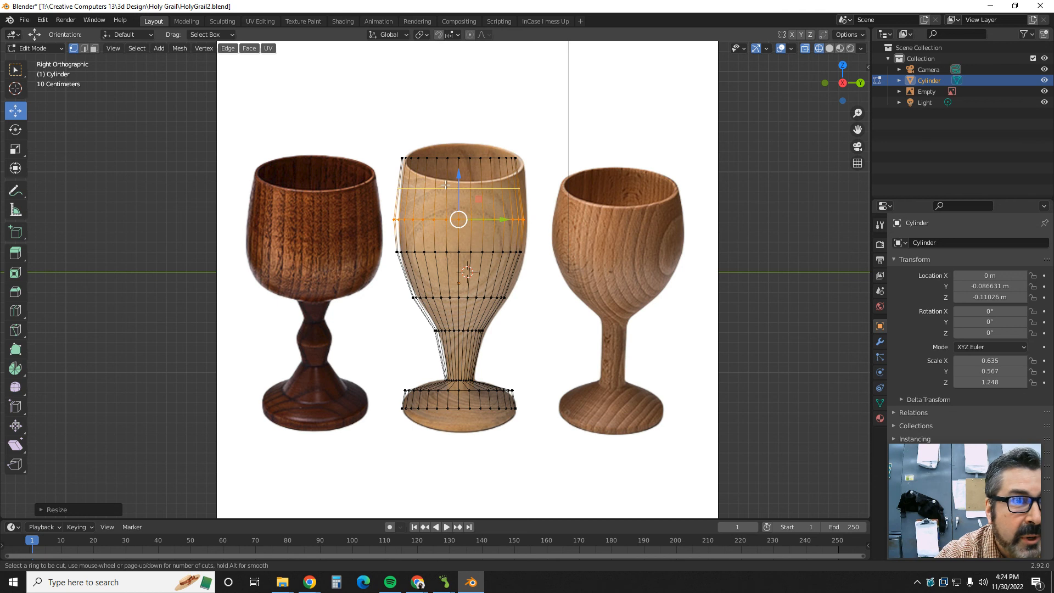
{"action": "left_click", "coordinate": [449, 191]}
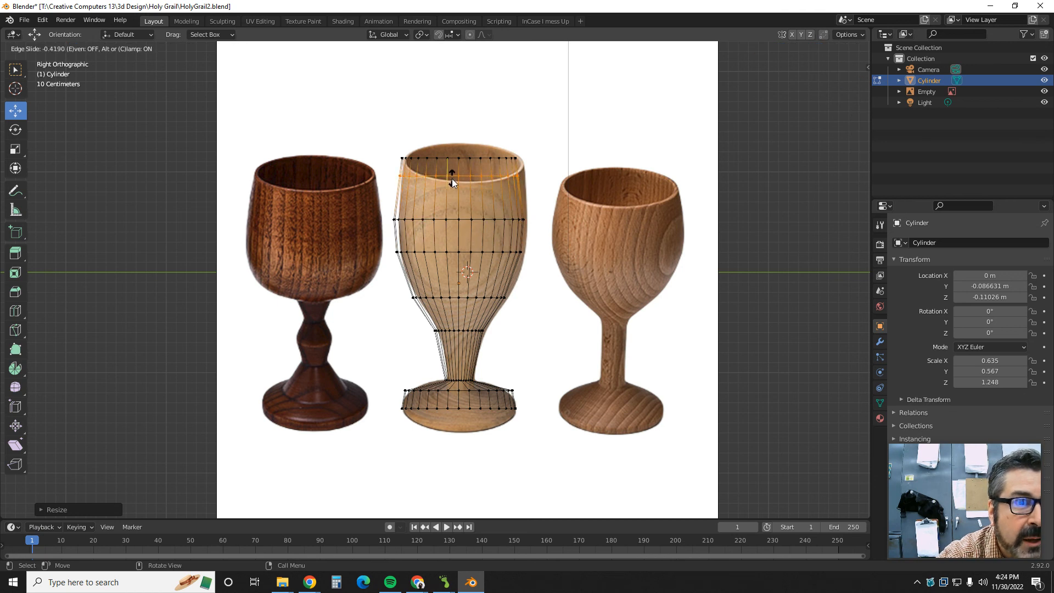
{"action": "left_click", "coordinate": [453, 180]}
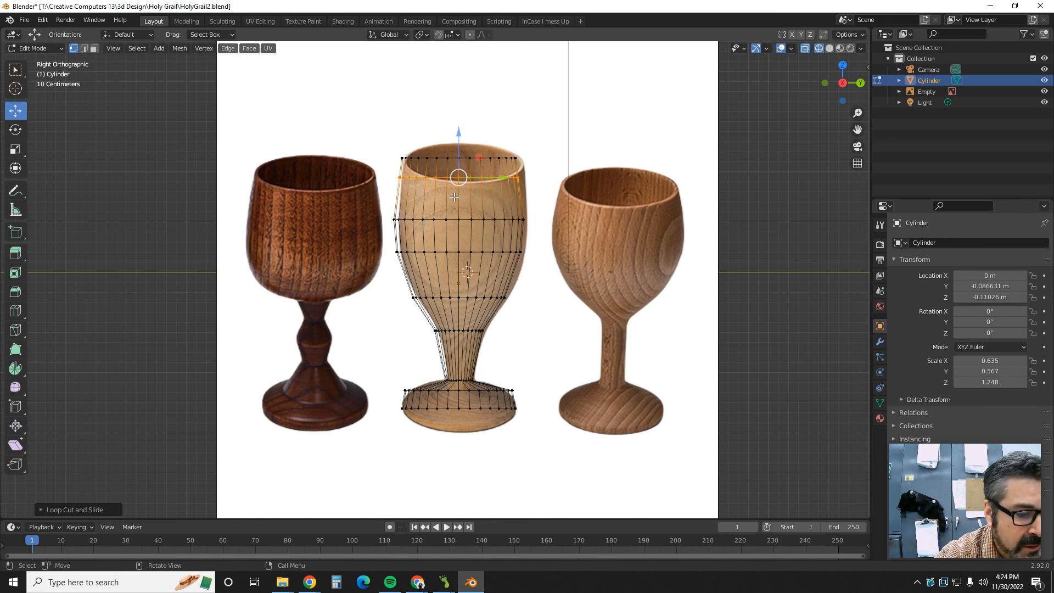
{"action": "key", "text": "s"}
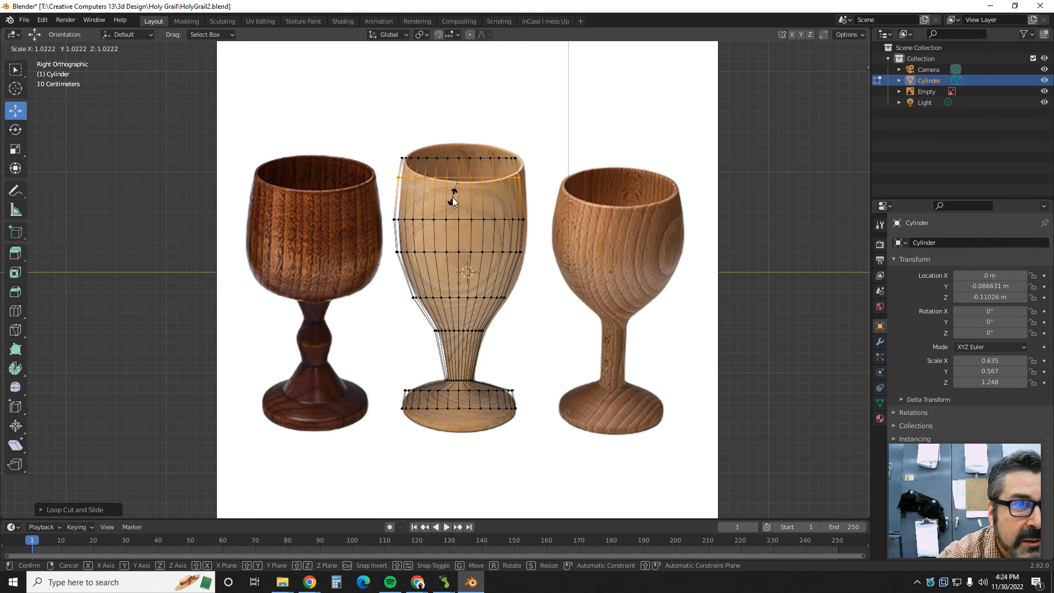
{"action": "left_click", "coordinate": [453, 201]}
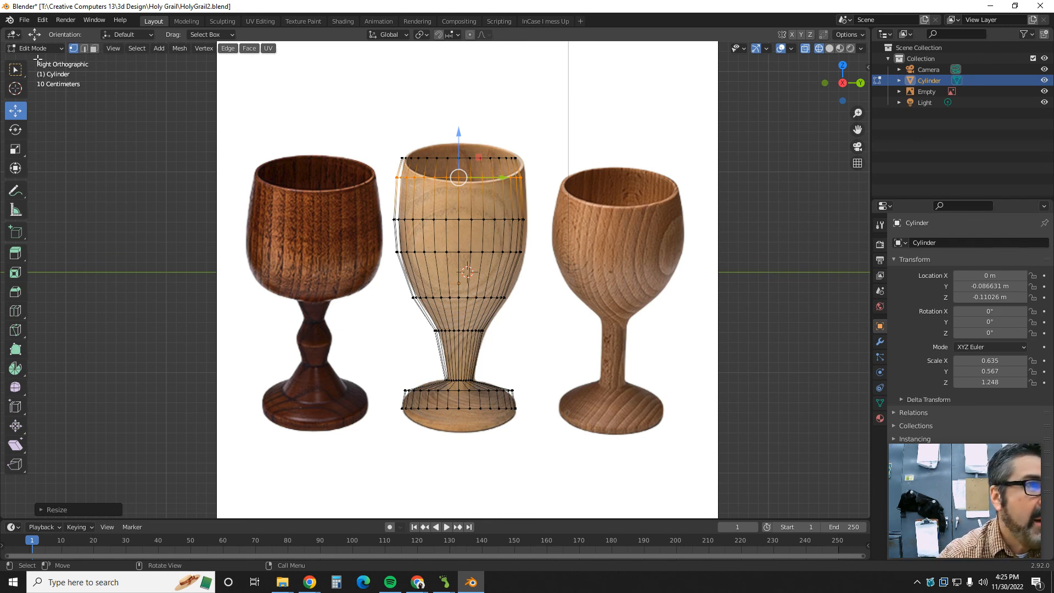
Return the grail to Object Mode and display it in solid viewport shading to check its form from several angles
{"action": "key", "text": "Tab"}
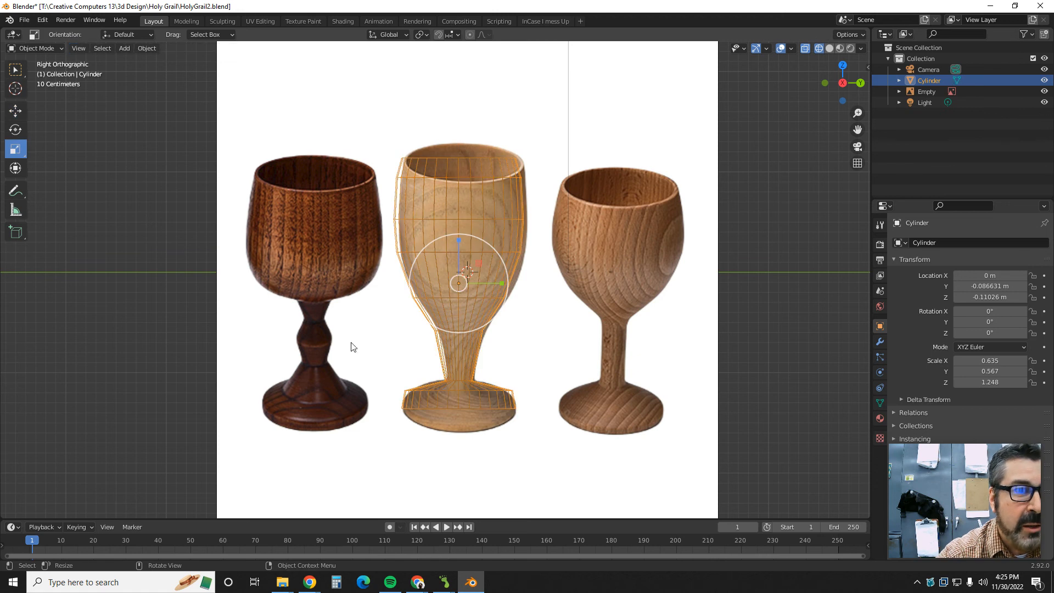
{"action": "middle_click_drag", "start_coordinate": [648, 475], "coordinate": [621, 492]}
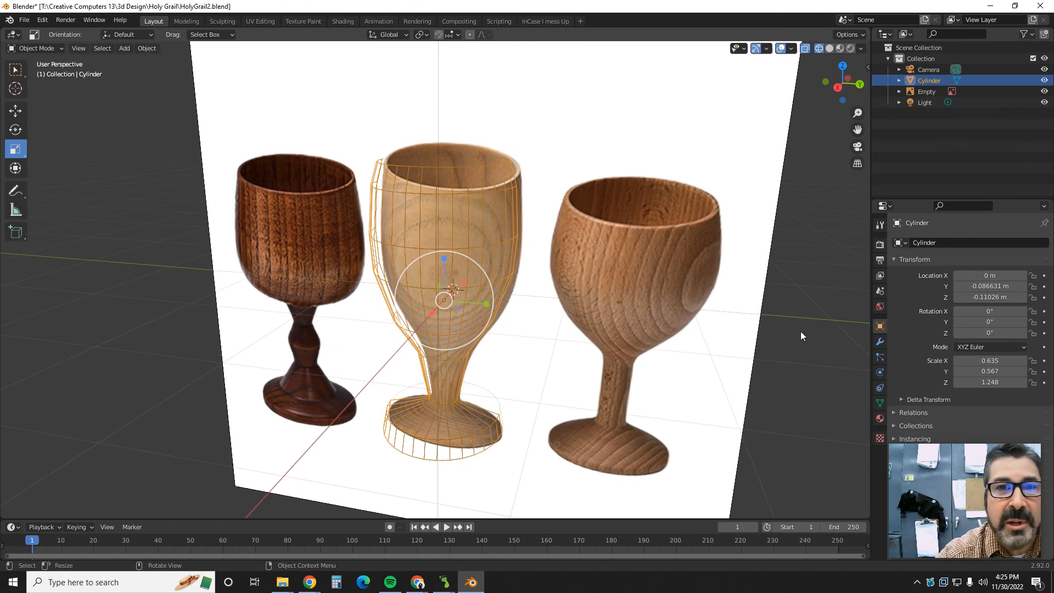
{"action": "left_click", "coordinate": [828, 49]}
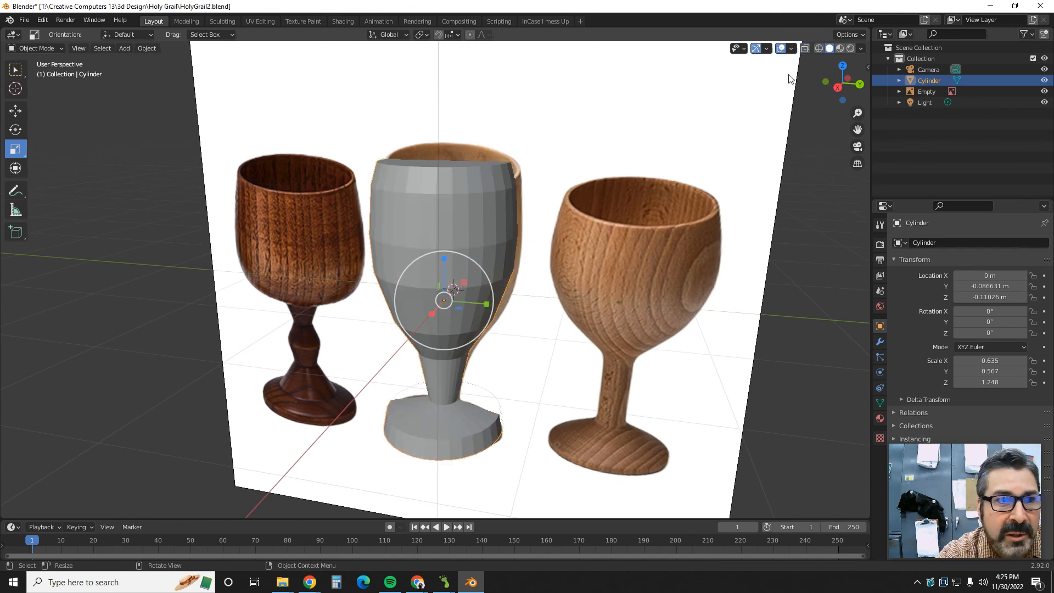
{"action": "middle_click_drag", "start_coordinate": [528, 370], "coordinate": [531, 308]}
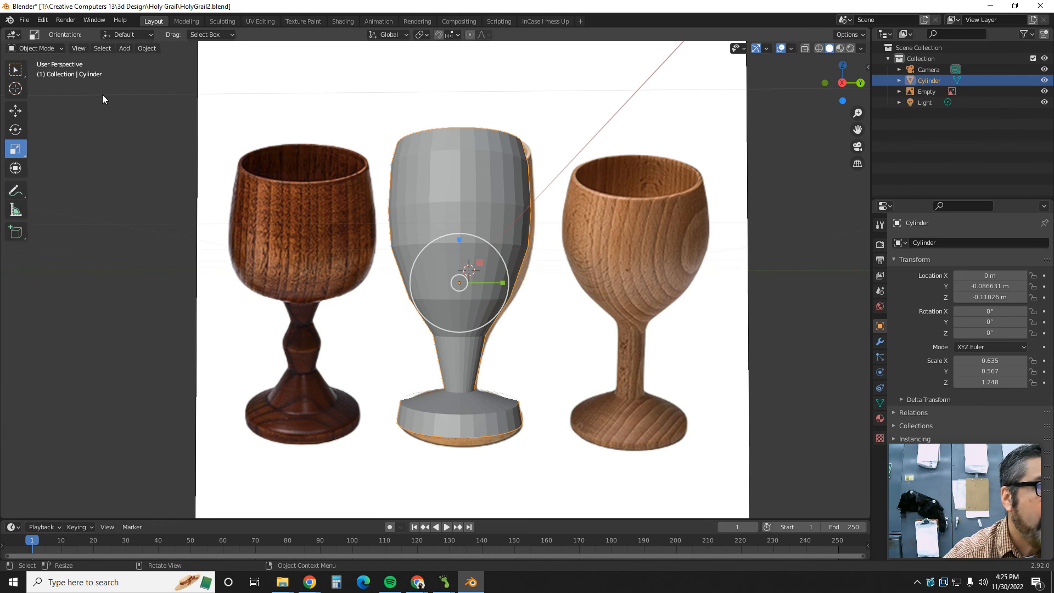
Try smooth shading on the grail, inspect it from another angle, and set it back to flat shading
{"action": "right_click", "coordinate": [401, 198]}
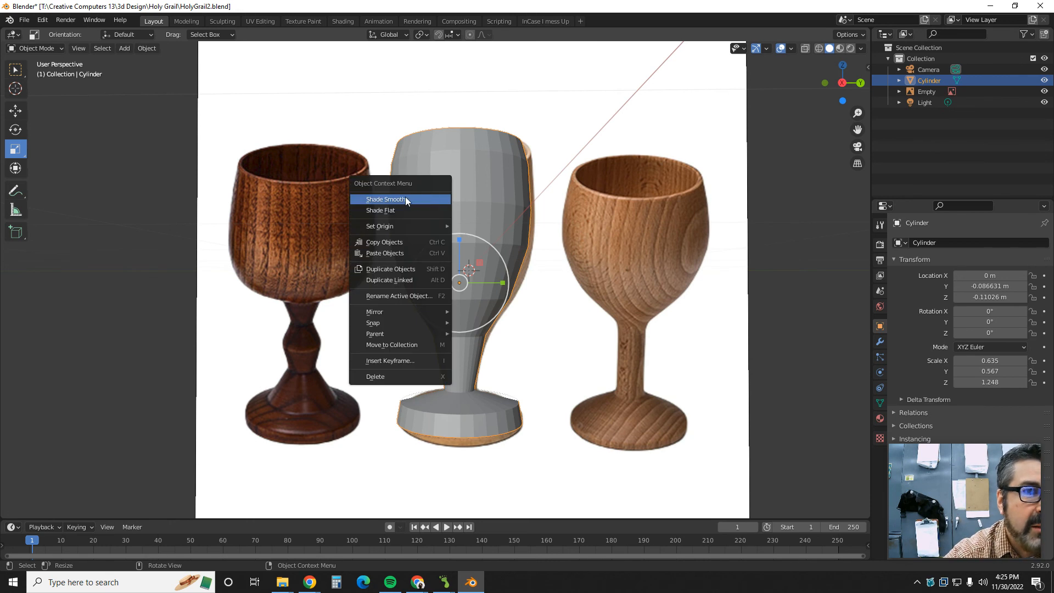
{"action": "left_click", "coordinate": [406, 199]}
{"action": "middle_click_drag", "start_coordinate": [535, 328], "coordinate": [493, 251]}
{"action": "right_click", "coordinate": [476, 212]}
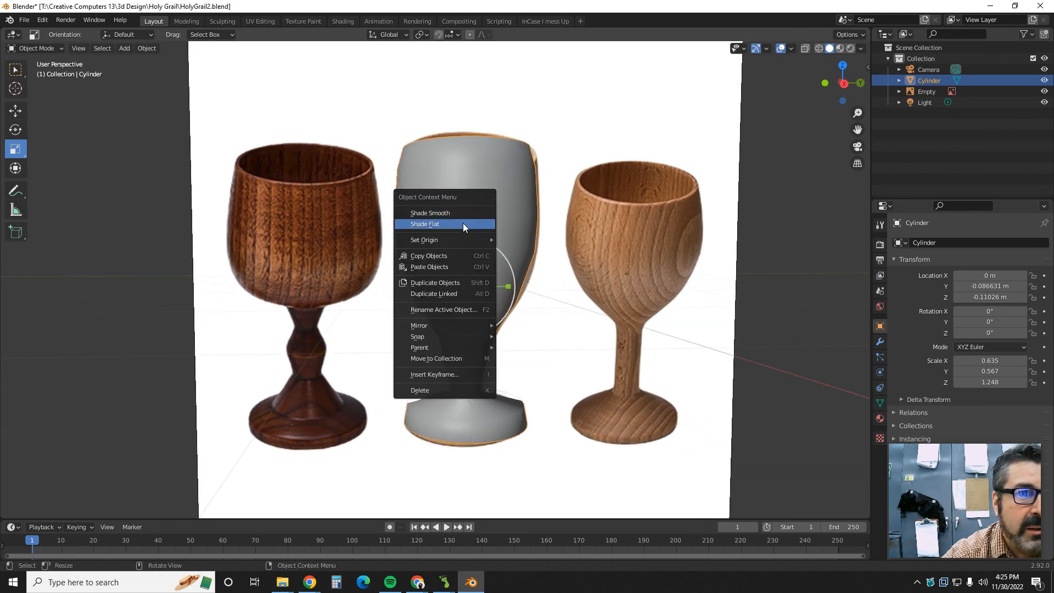
{"action": "left_click", "coordinate": [463, 223]}
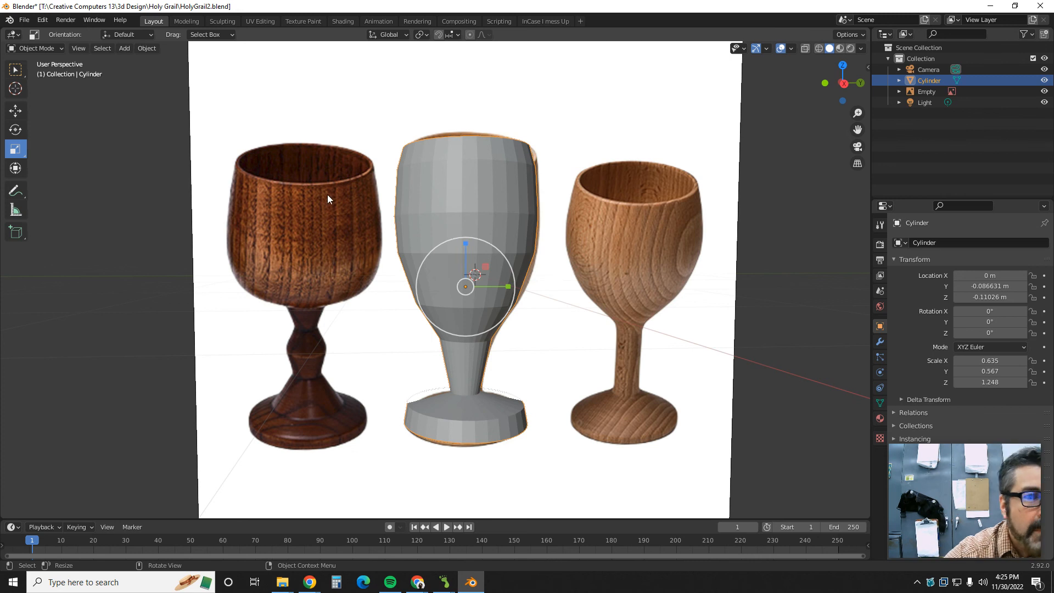
Save the grail model to the existing HolyGrail2.blend file
{"action": "left_click", "coordinate": [28, 21]}
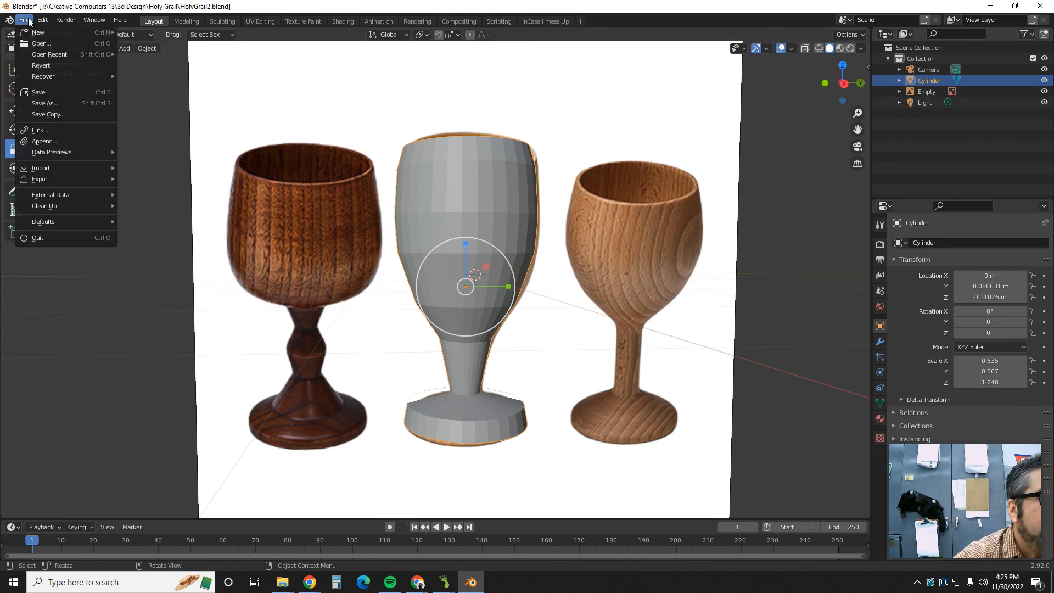
{"action": "left_click", "coordinate": [43, 94]}
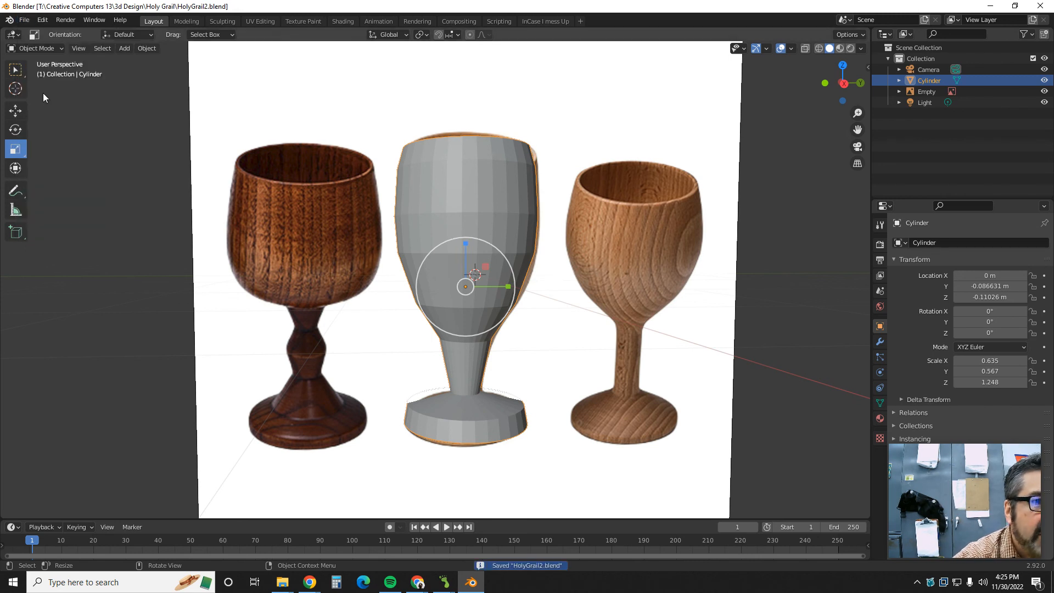